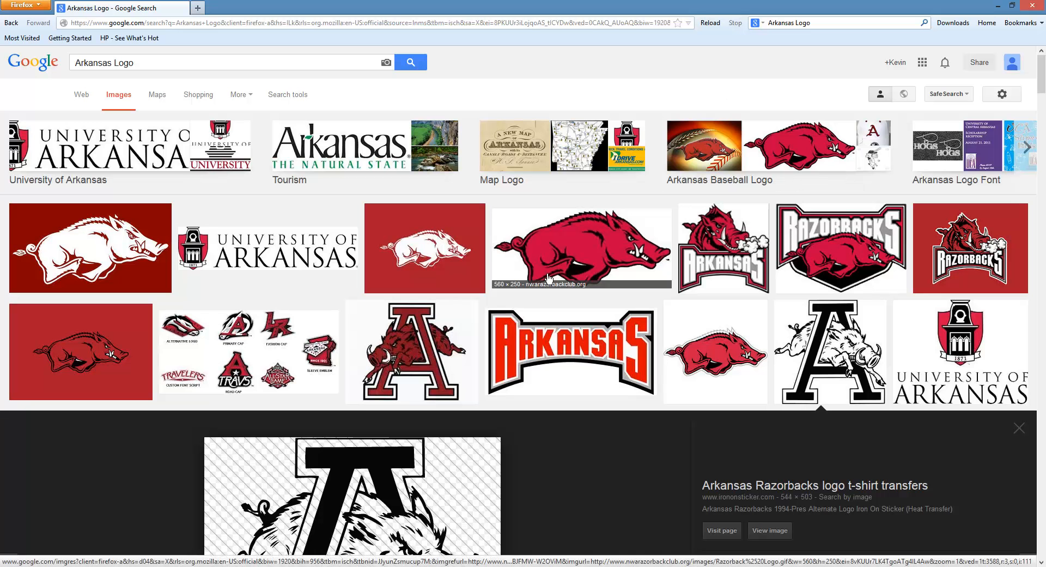
- Search Google Images for "OU Logo"
click(829, 28)
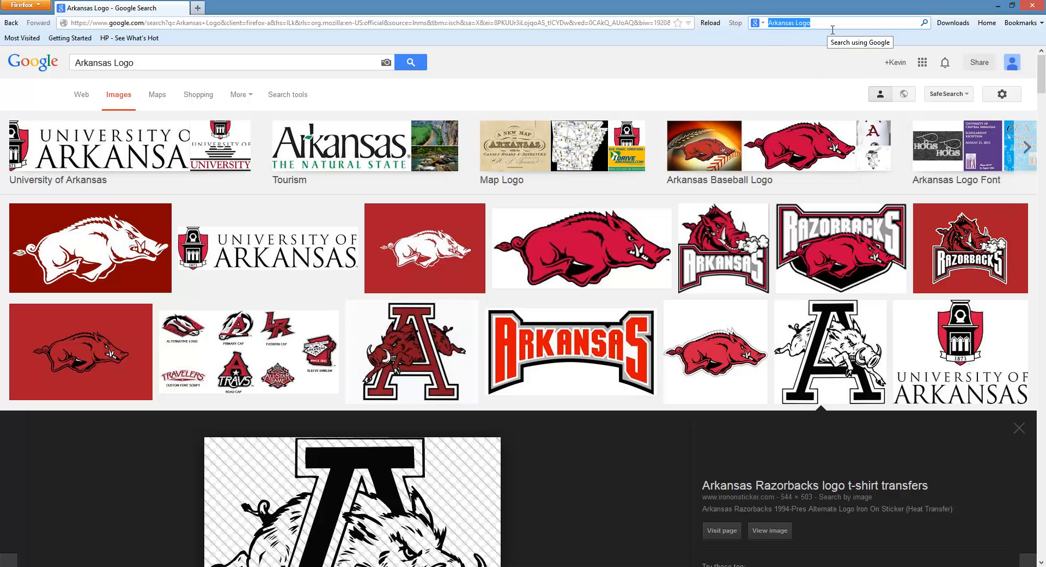
text(OU)
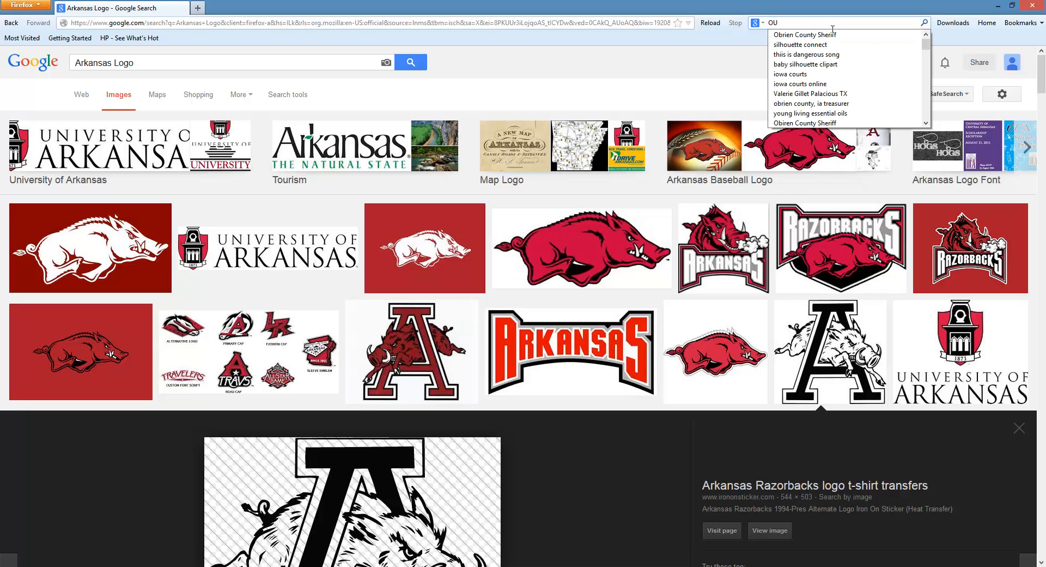
text( Logo)
key(Return)
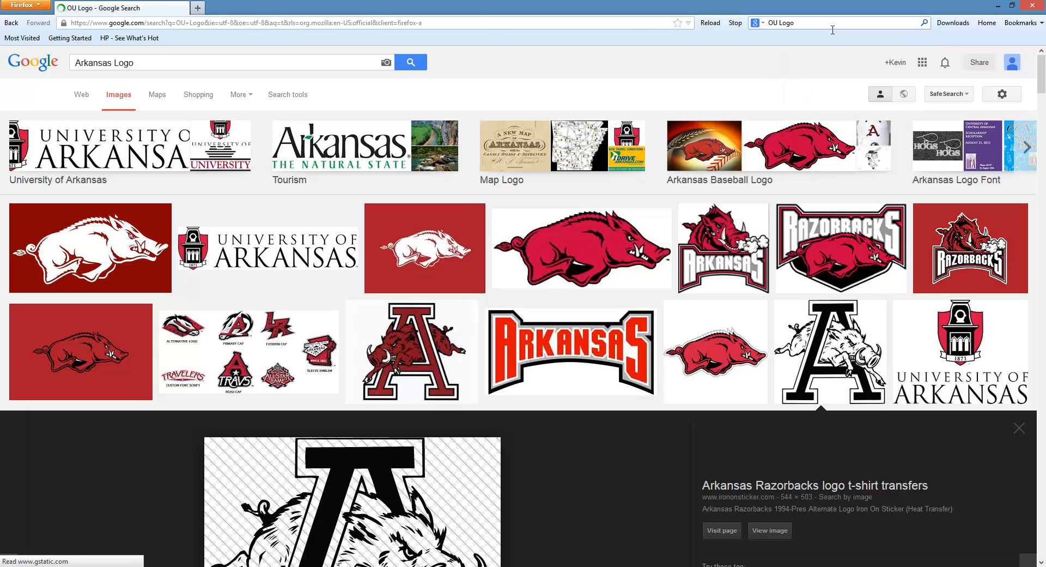
click(118, 95)
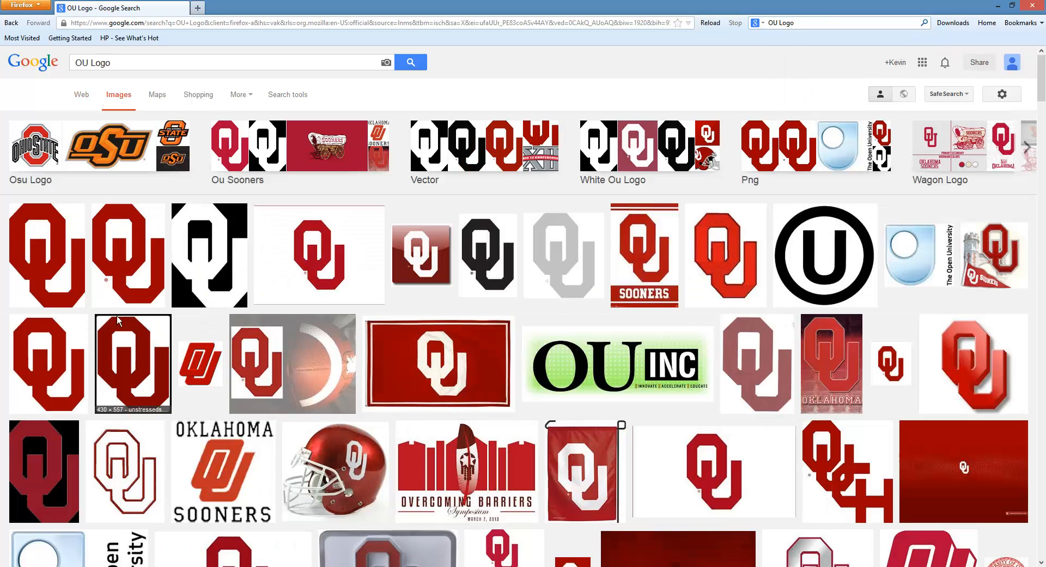
- Preview the Wikimedia Commons OU logo and save it to the desktop as OU-Logo.svg
click(109, 268)
right_click(380, 355)
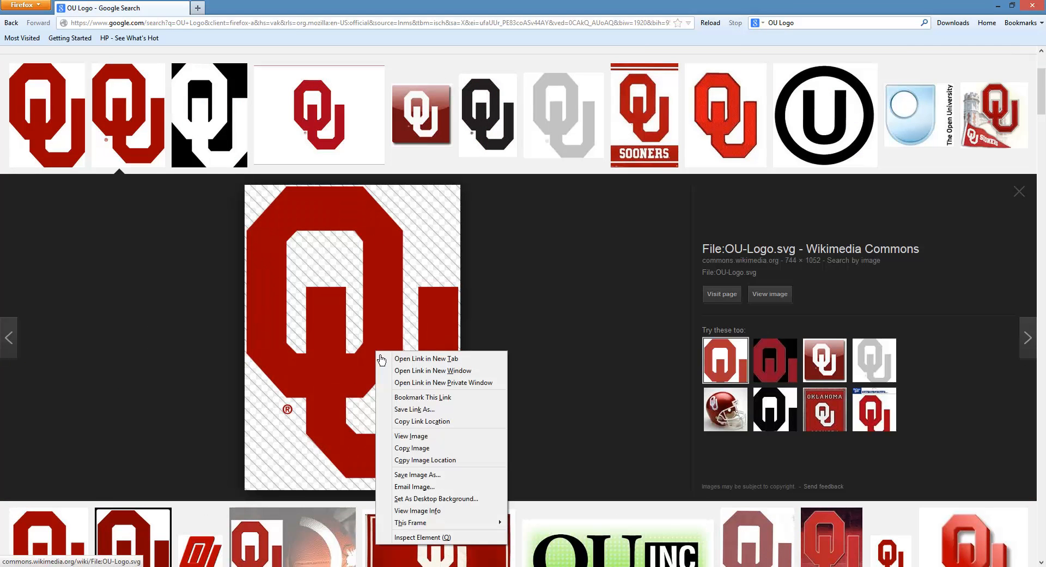
click(446, 478)
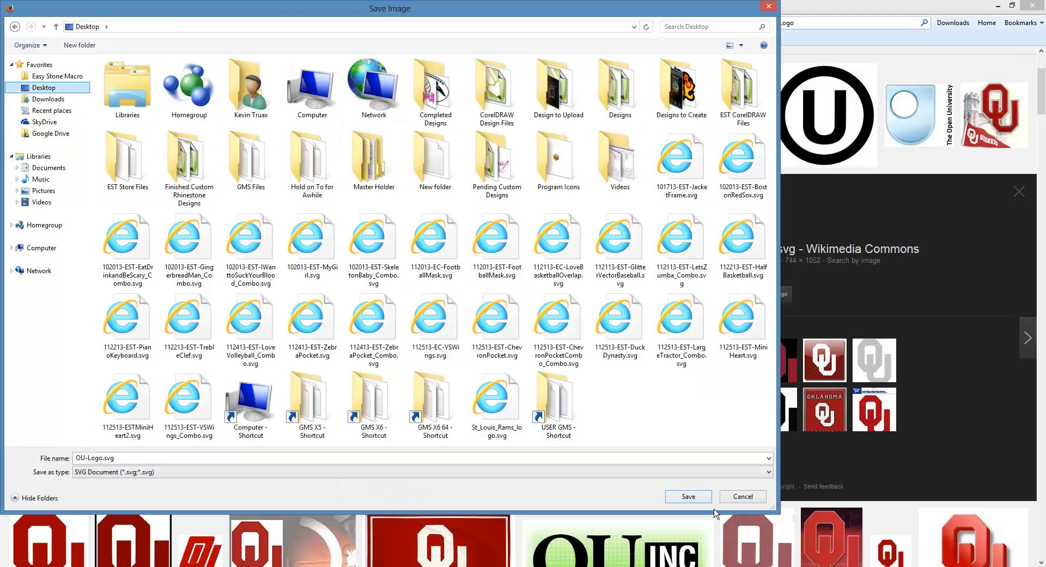
click(702, 497)
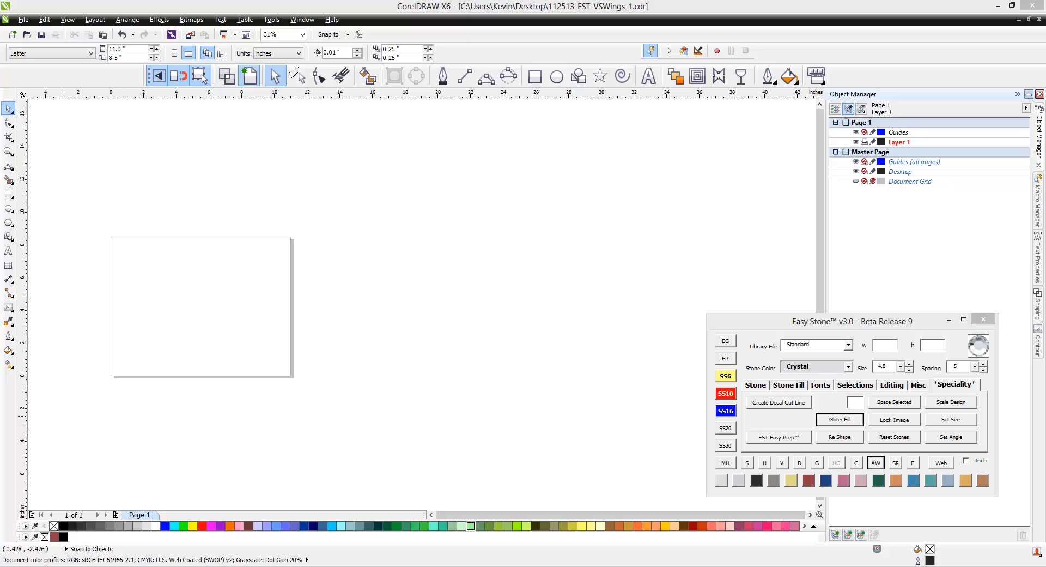
- Switch to CorelDRAW, import OU-Logo.svg beside the page, and display the drawing in wireframe view
drag(84, 372, 408, 327)
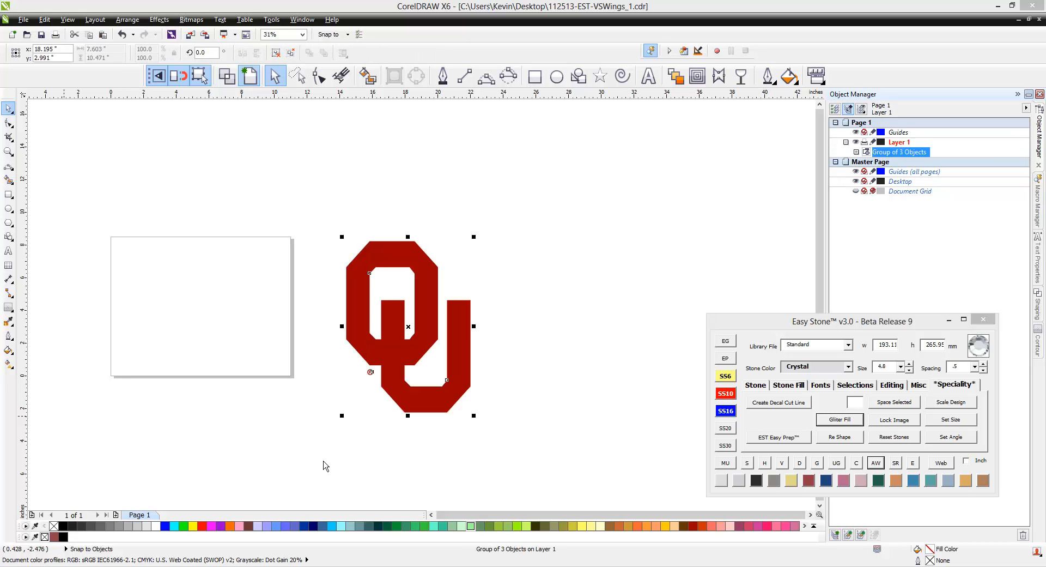
click(386, 454)
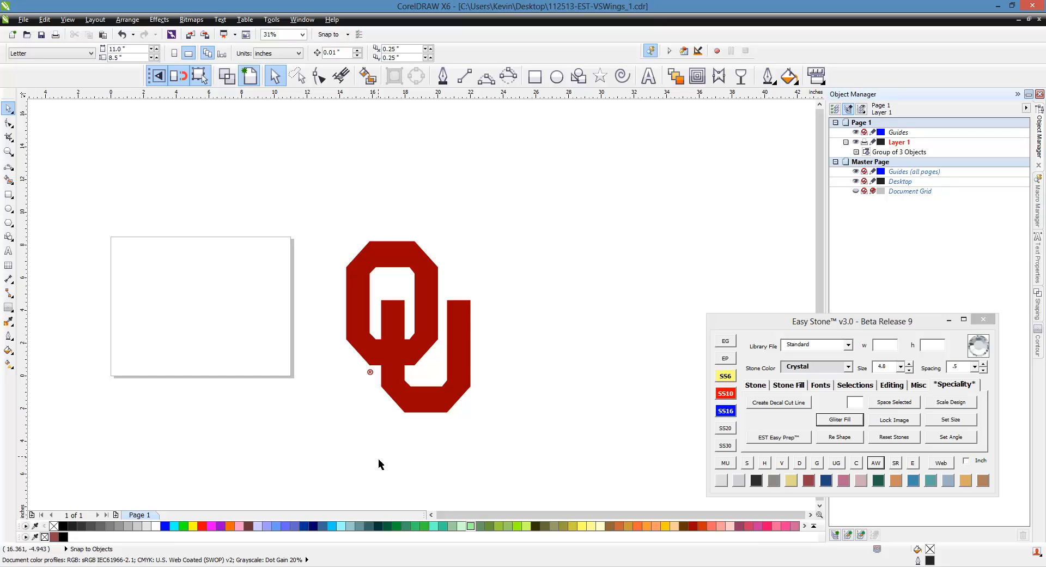
key(shift+F9)
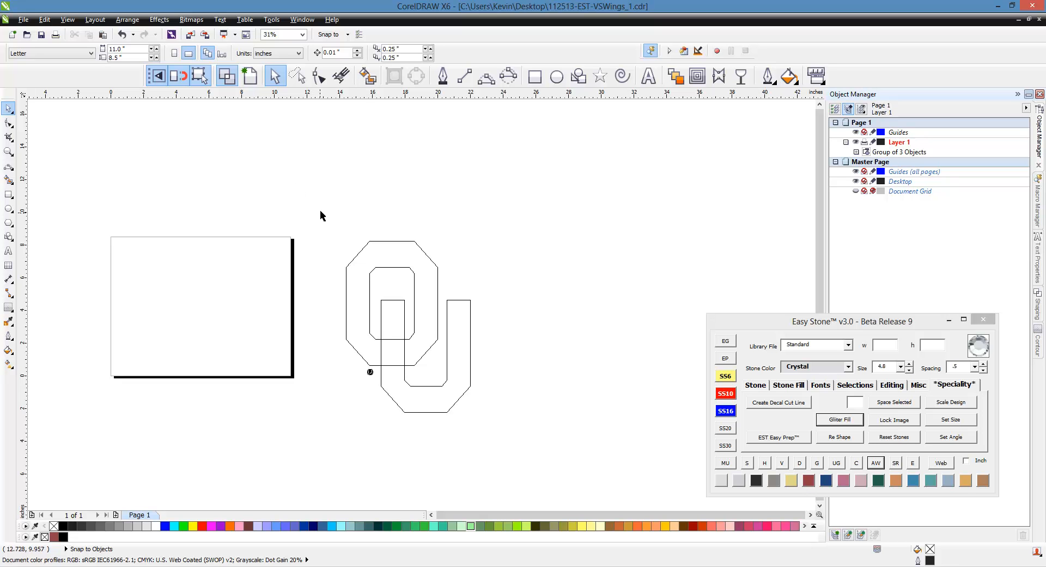
- Select the imported OU logo group and ungroup all of its objects
drag(311, 203, 532, 447)
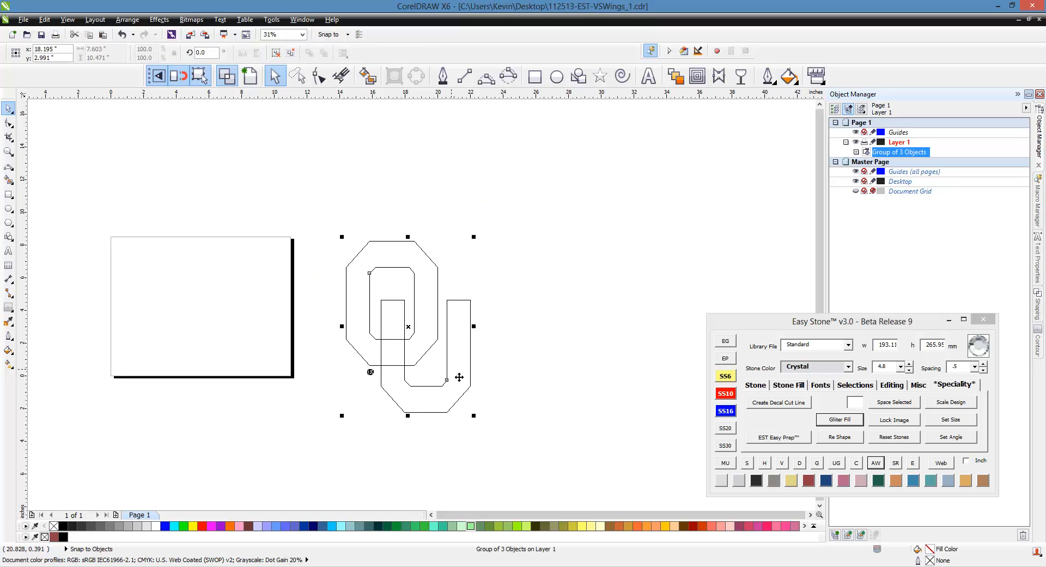
click(198, 20)
click(431, 175)
right_click(416, 265)
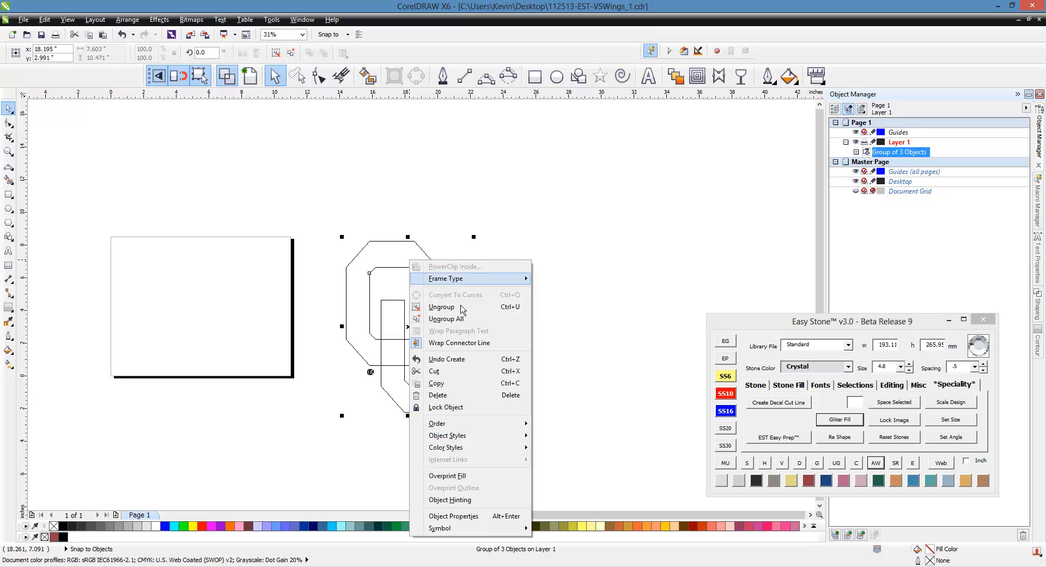
click(446, 318)
mouse_move(243, 141)
mouse_down()
mouse_move(420, 360)
mouse_move(528, 471)
mouse_up()
mouse_move(323, 223)
mouse_down()
mouse_move(467, 402)
mouse_move(534, 448)
mouse_up()
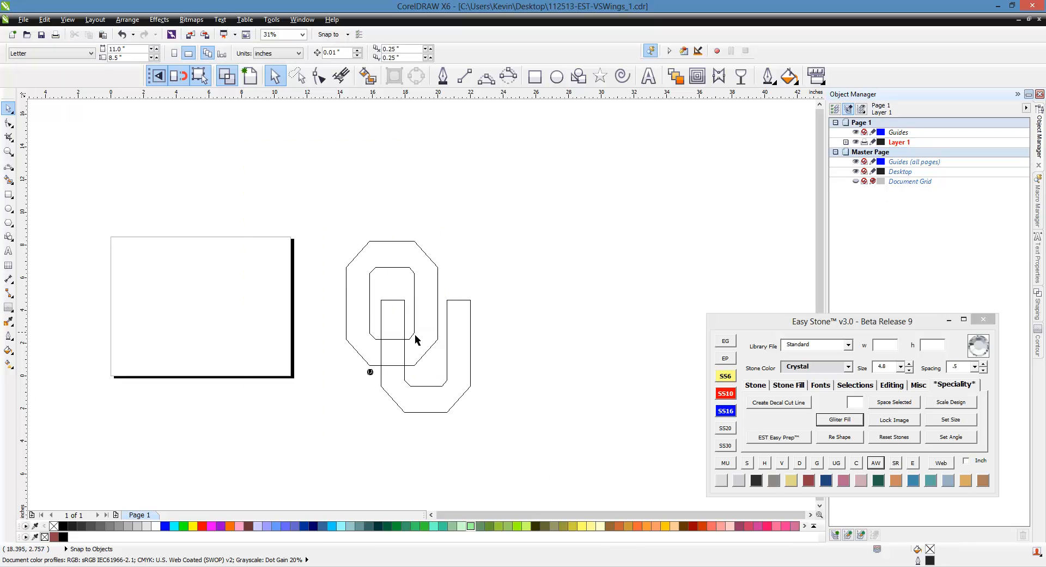
- Return to the full-color view and unlock the layer1 logo object
click(249, 74)
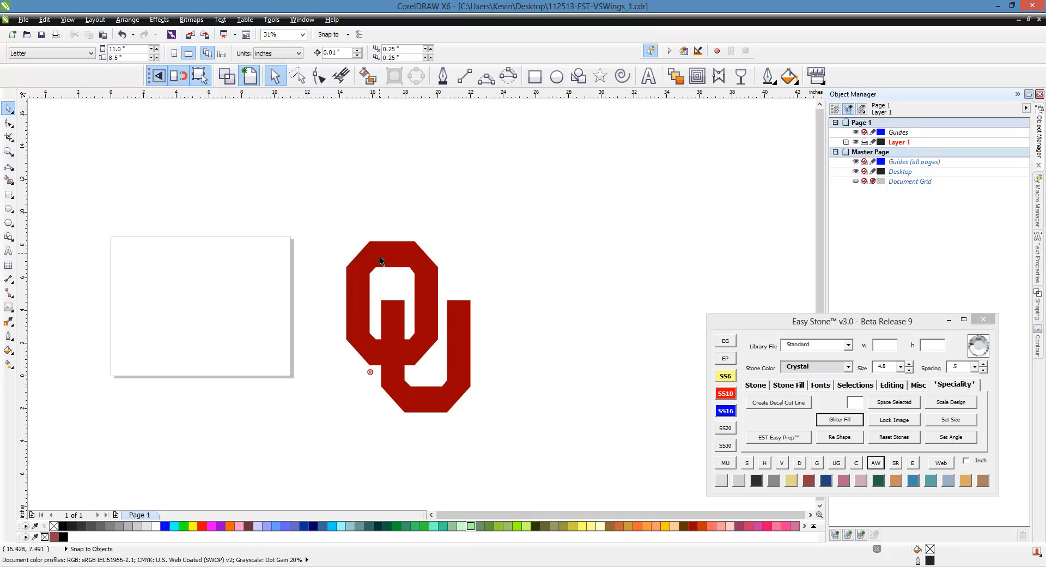
scroll(358, 243, down, 2)
scroll(352, 247, up, 2)
drag(271, 156, 609, 492)
right_click(475, 385)
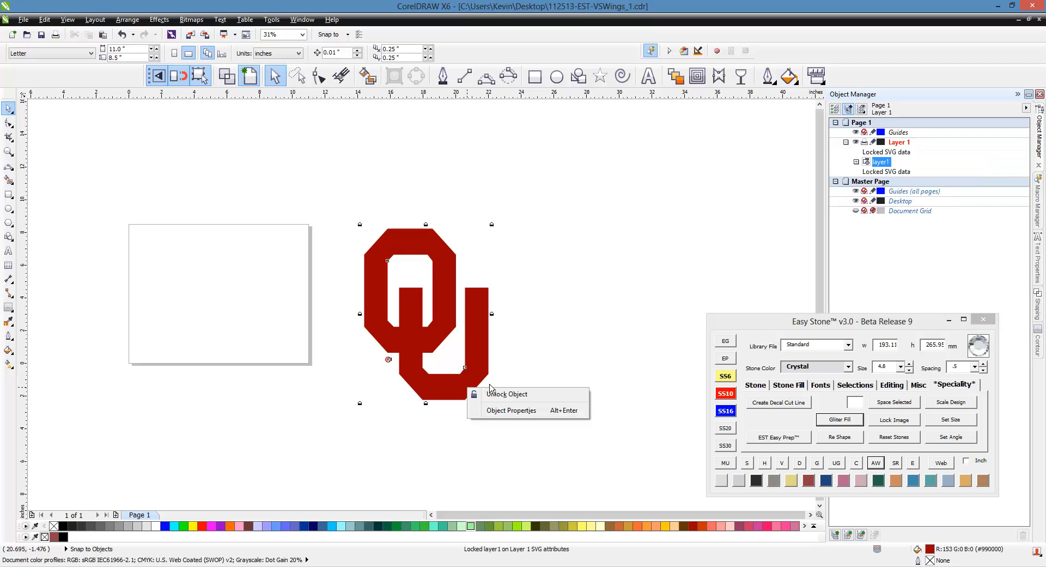
click(510, 398)
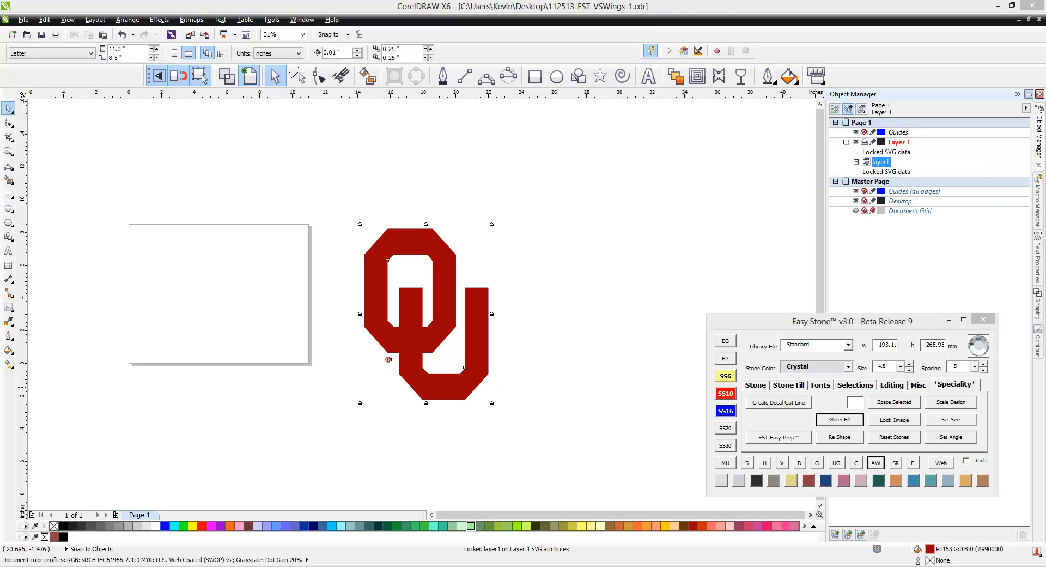
click(483, 205)
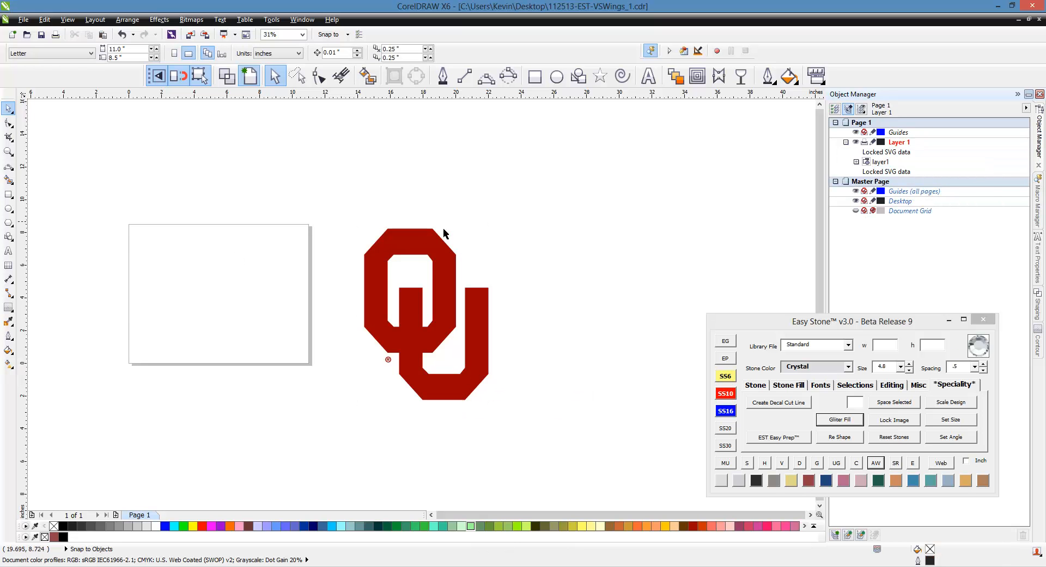
- Try moving the unlocked logo over the page, and undo the move
click(428, 251)
drag(428, 250, 284, 201)
key(ctrl+z)
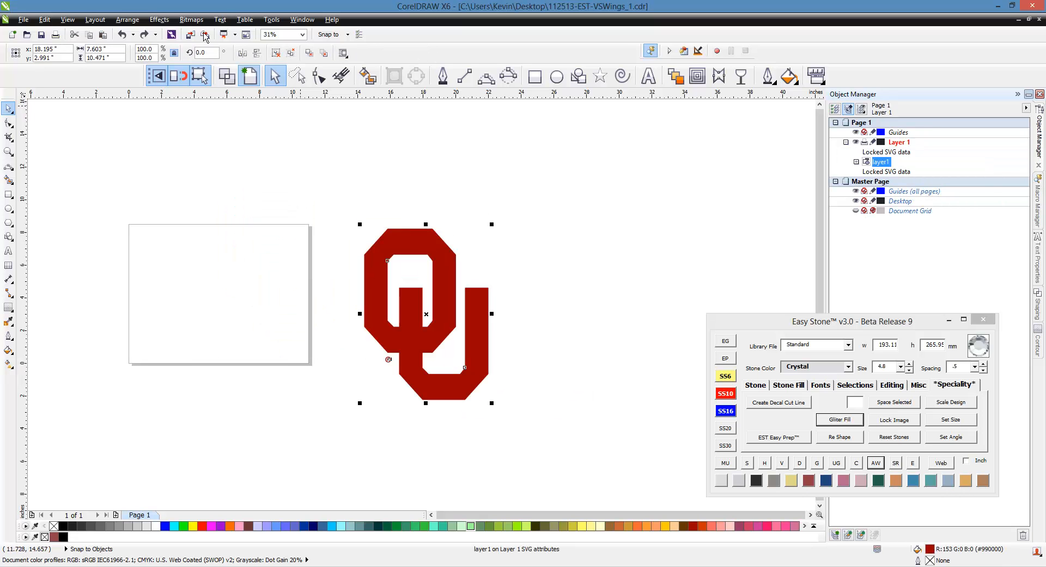
click(191, 19)
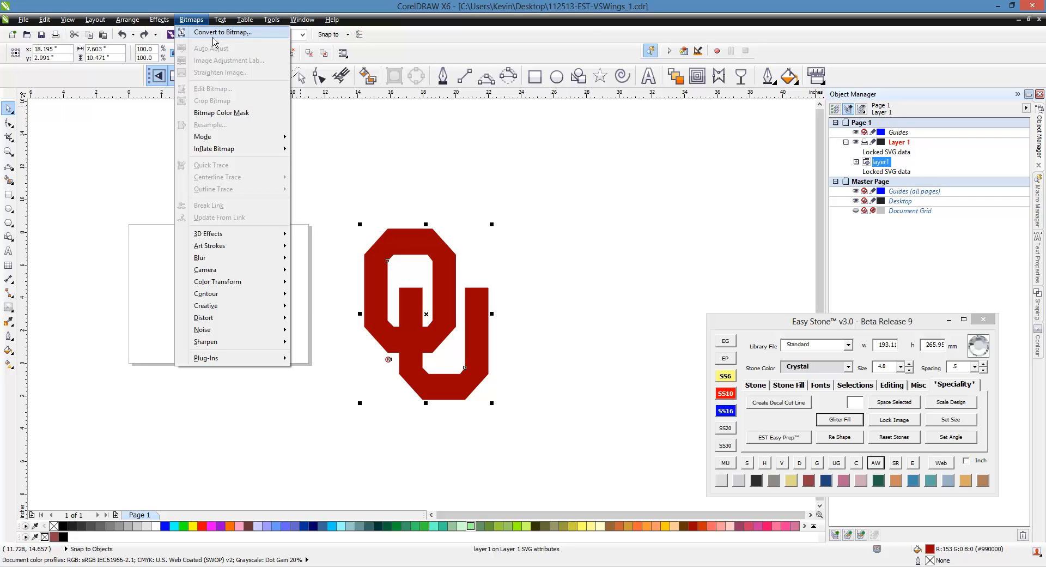
click(424, 170)
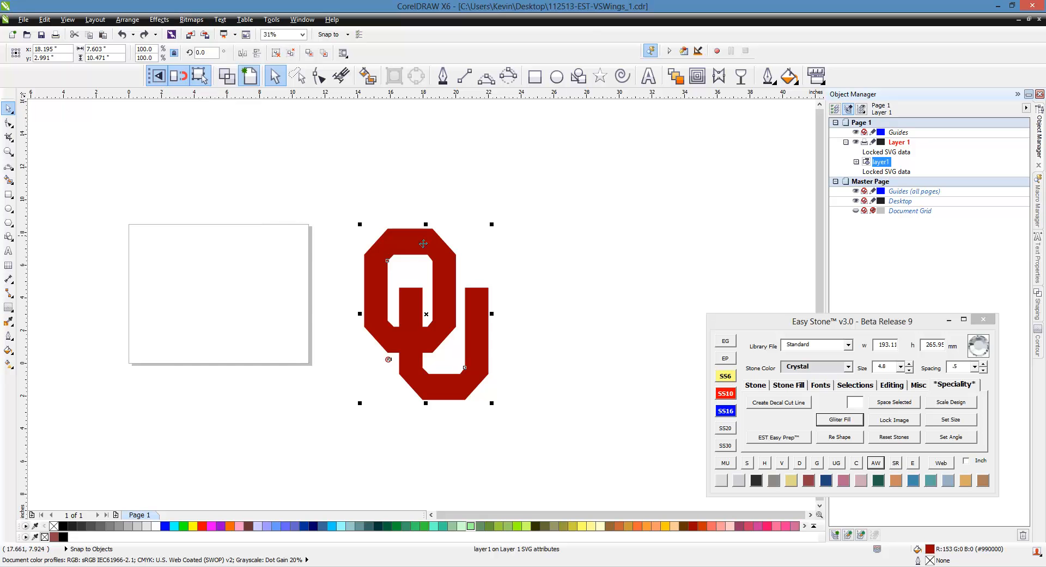
right_click(423, 244)
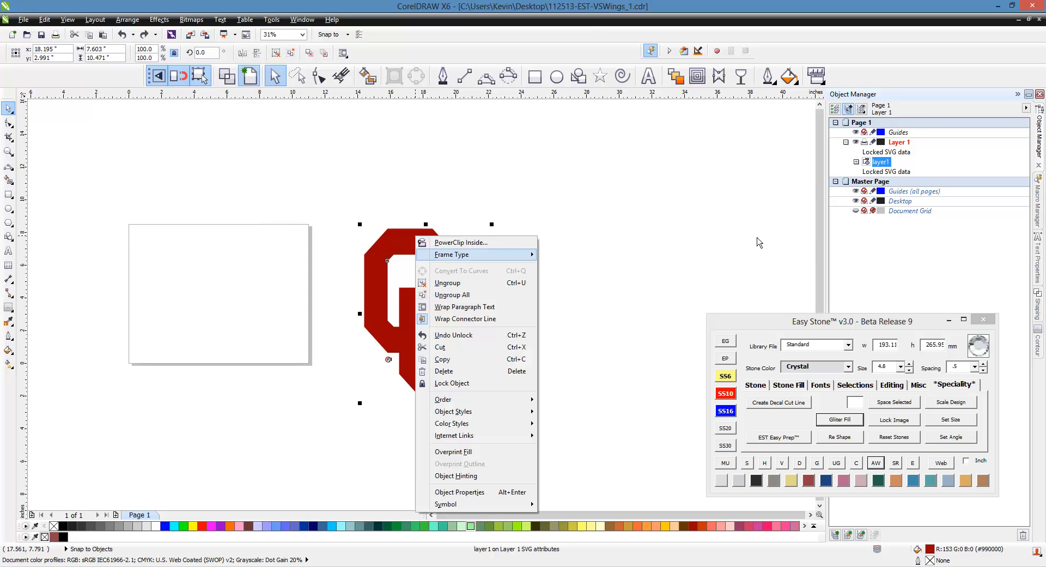
click(883, 171)
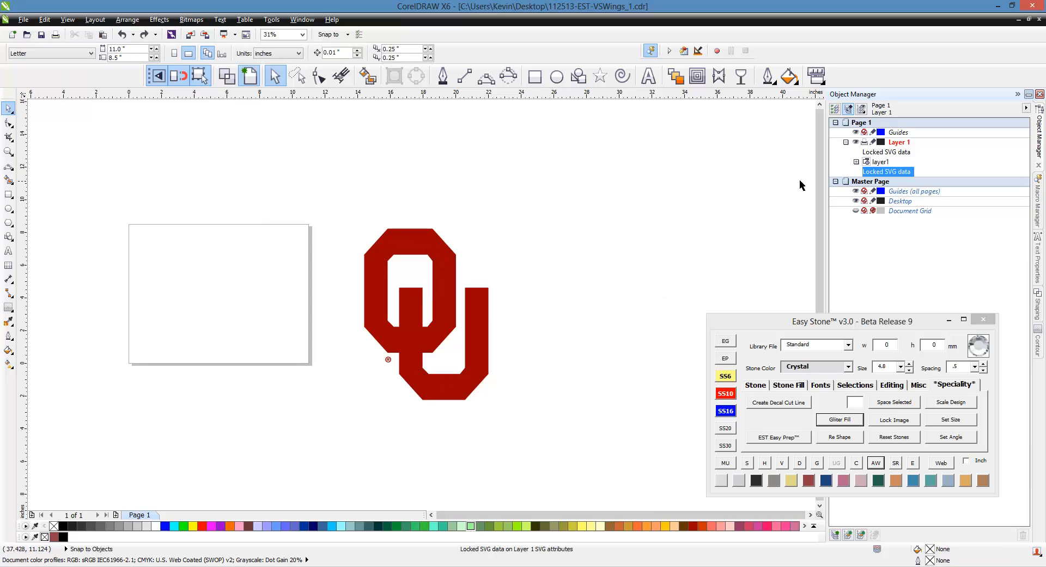
click(526, 205)
- Convert the OU logo to a 300 dpi CMYK Color (32-bit) bitmap with anti-aliasing and a transparent background
drag(328, 213, 561, 430)
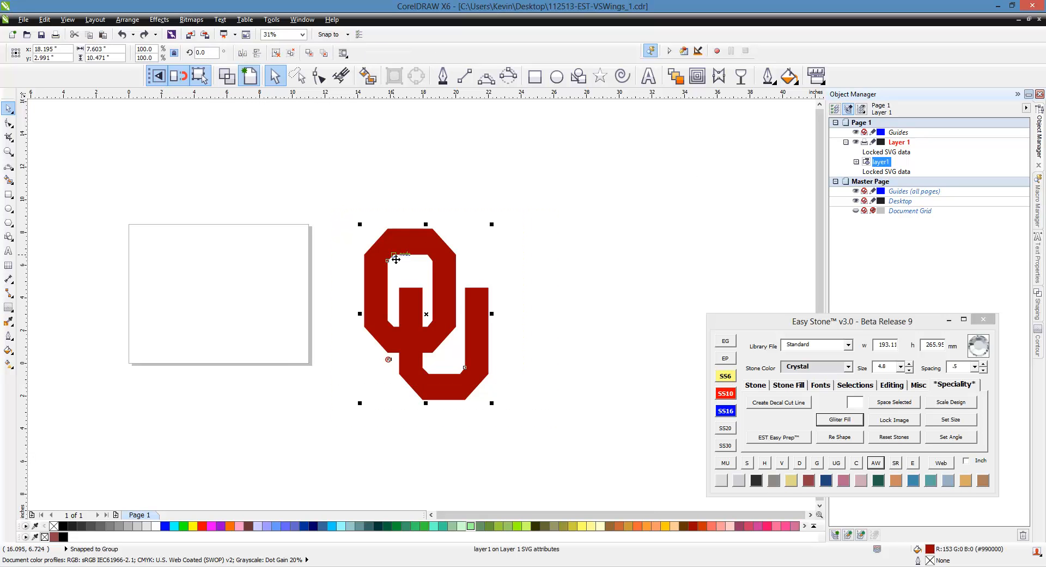
click(192, 20)
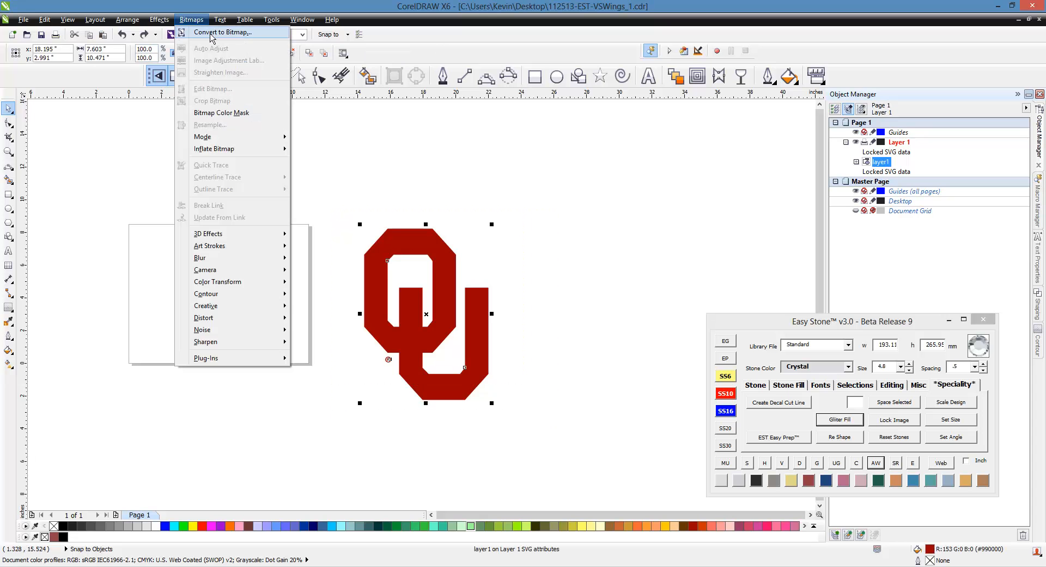
click(212, 33)
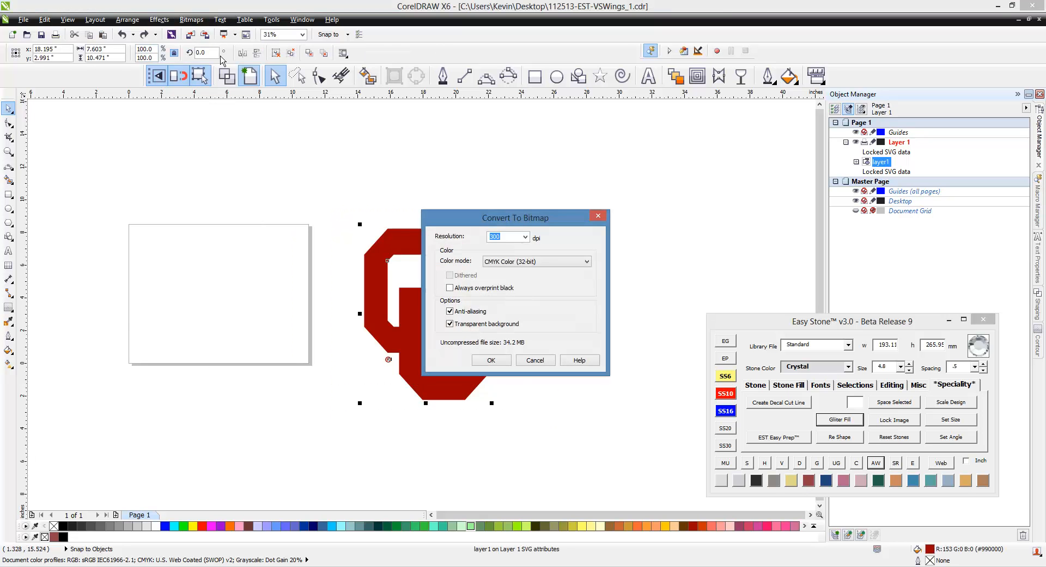
click(494, 358)
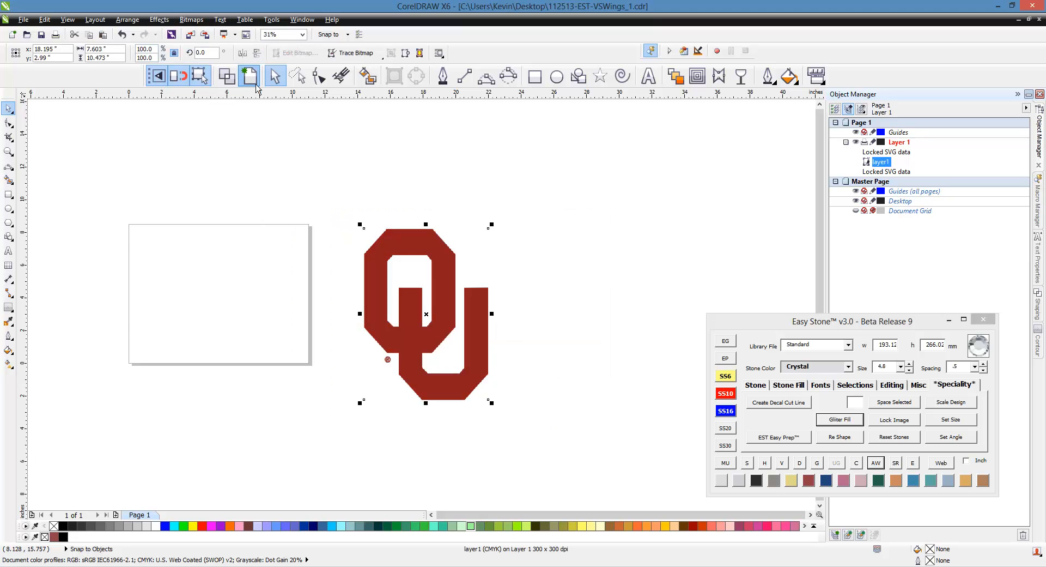
- Examine the converted logo bitmap in wireframe view and return to the full-color view
click(227, 76)
click(290, 215)
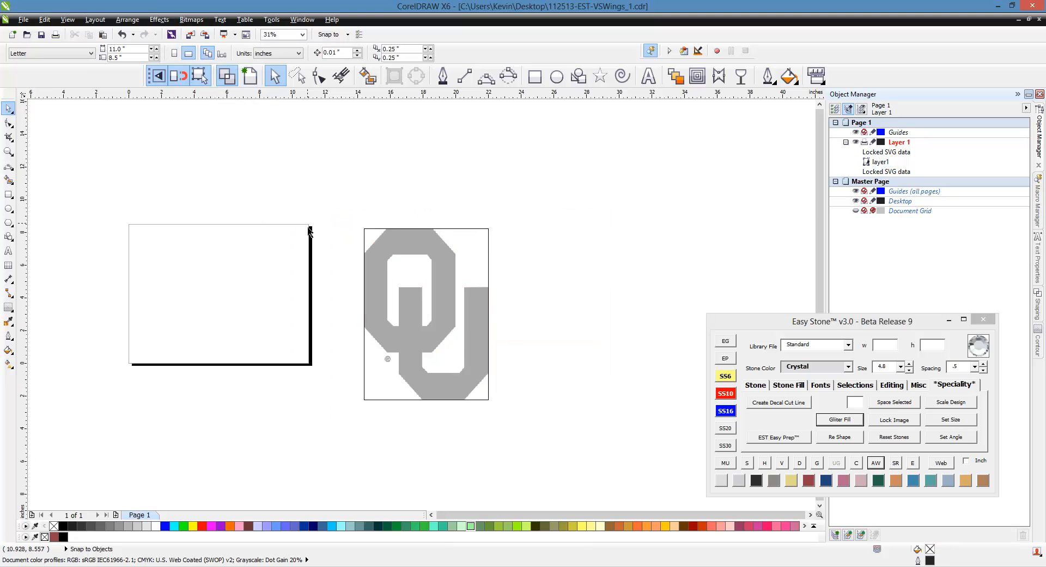
scroll(458, 350, up, 1)
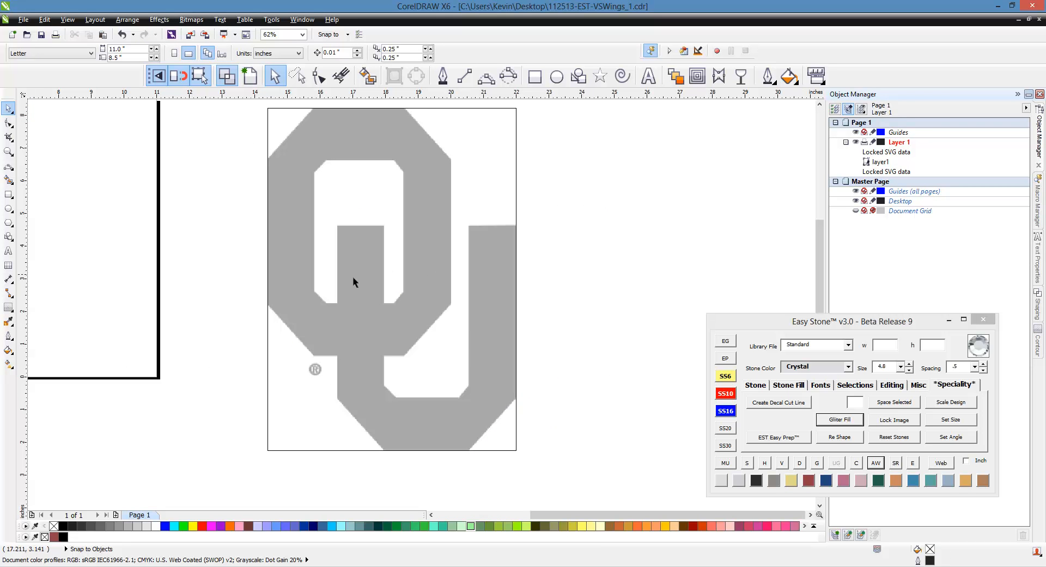
scroll(441, 425, down, 1)
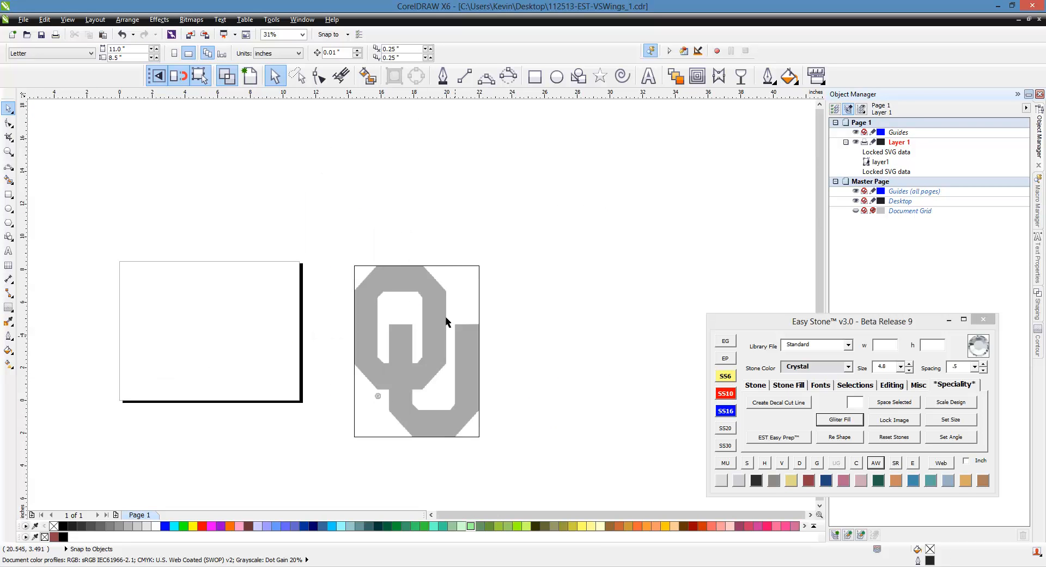
click(250, 76)
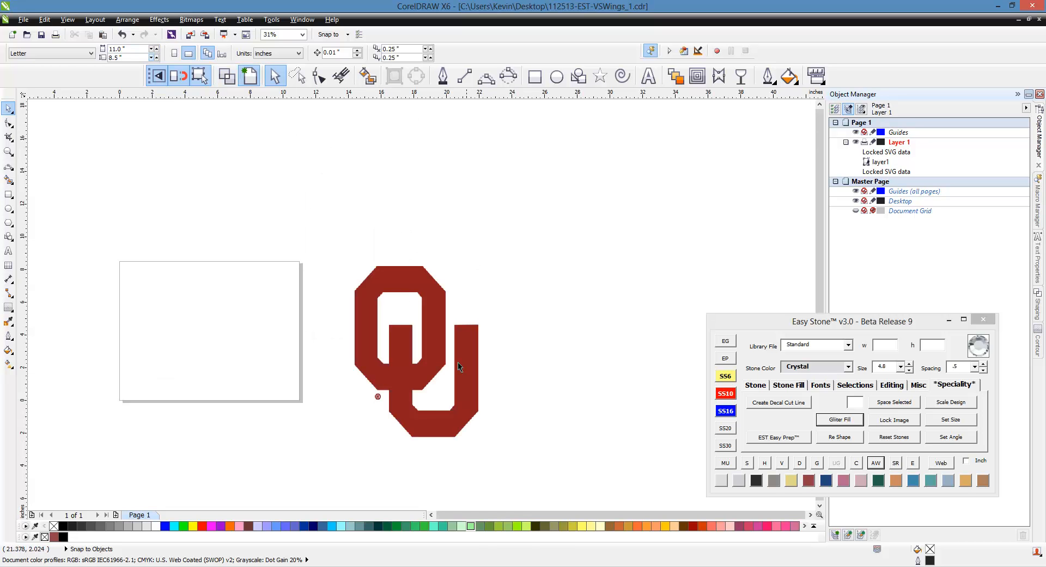
- Reposition the logo bitmap beside the page at about X 20.1 and Y 5.2 inches
click(433, 342)
drag(434, 342, 460, 299)
scroll(488, 294, up, 1)
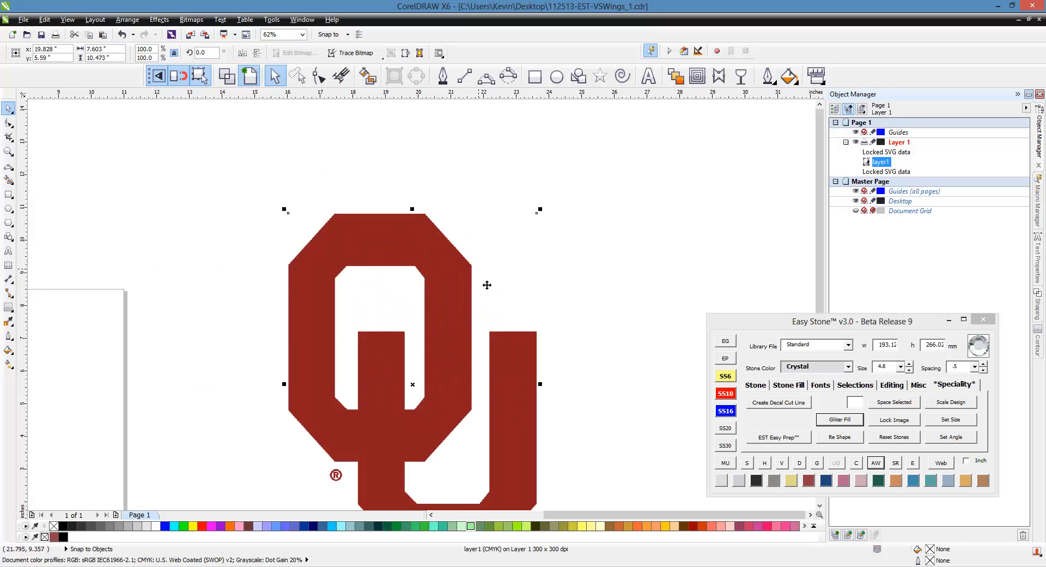
scroll(423, 243, down, 1)
scroll(434, 315, up, 1)
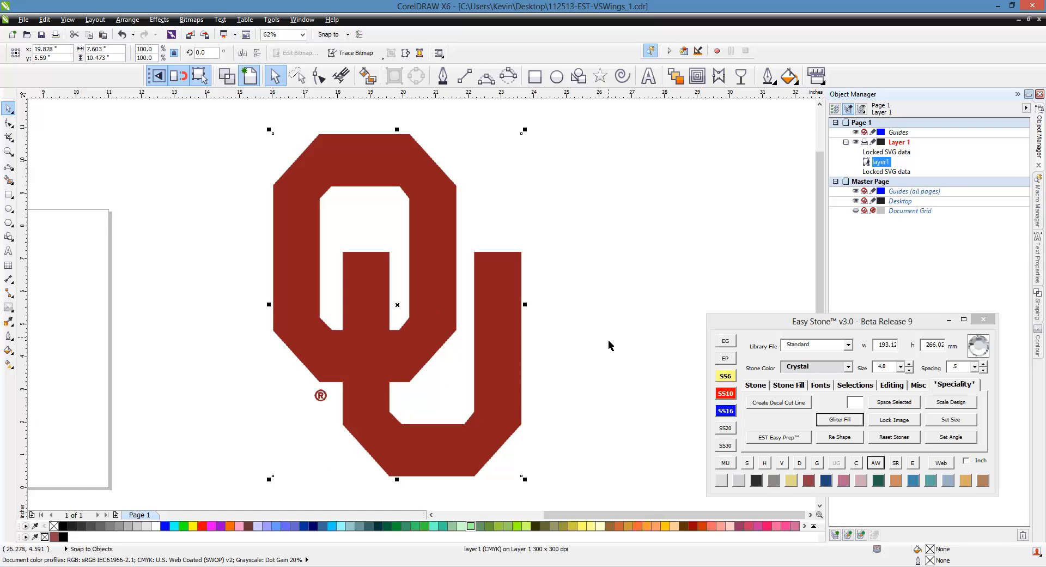
scroll(378, 264, down, 2)
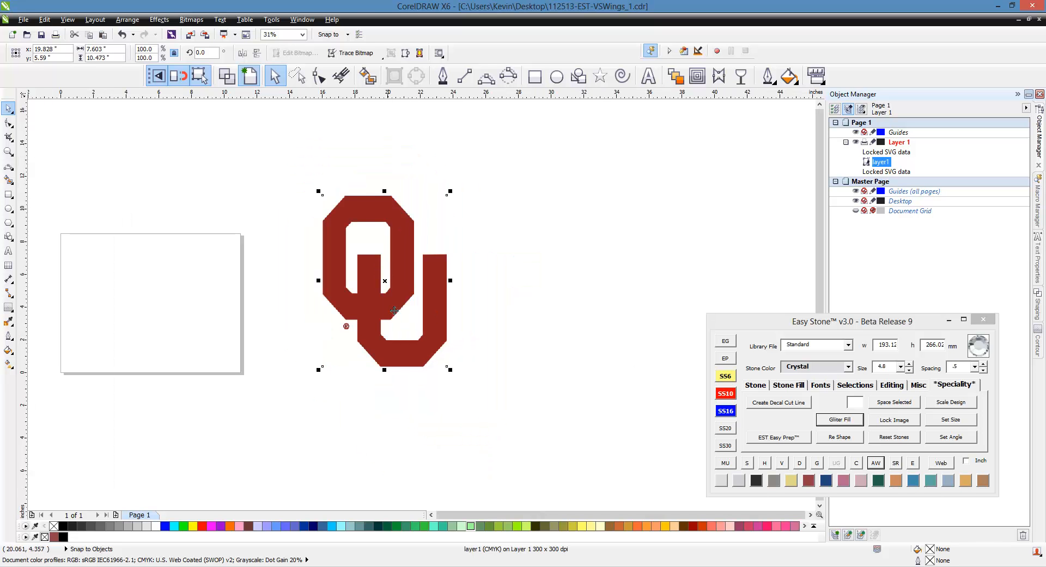
drag(397, 308, 401, 315)
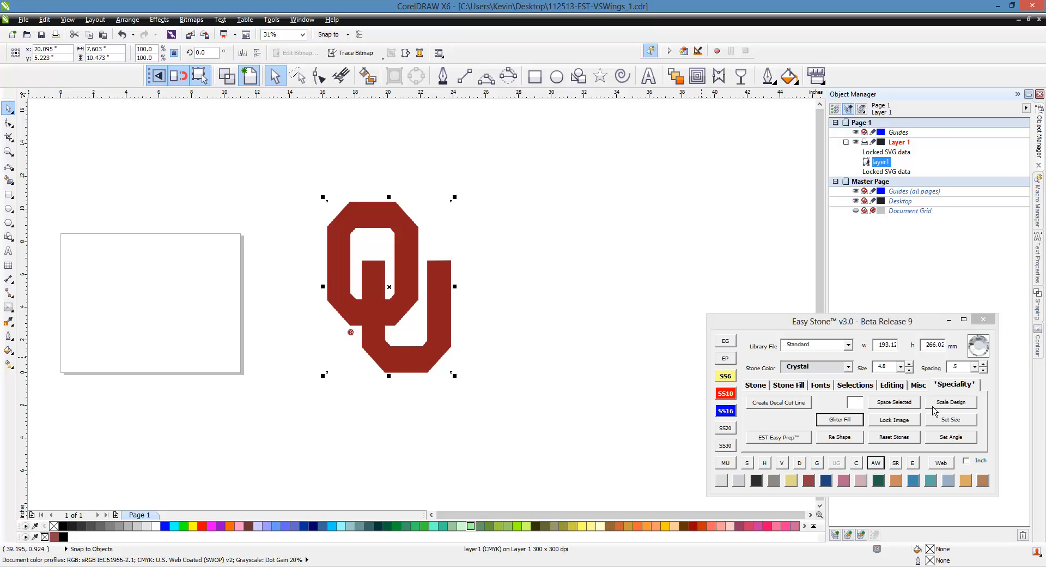
- Resize the logo bitmap to 16 inches high with Set Size, using a reference line from the O's top edge to the U's bottom edge
click(956, 421)
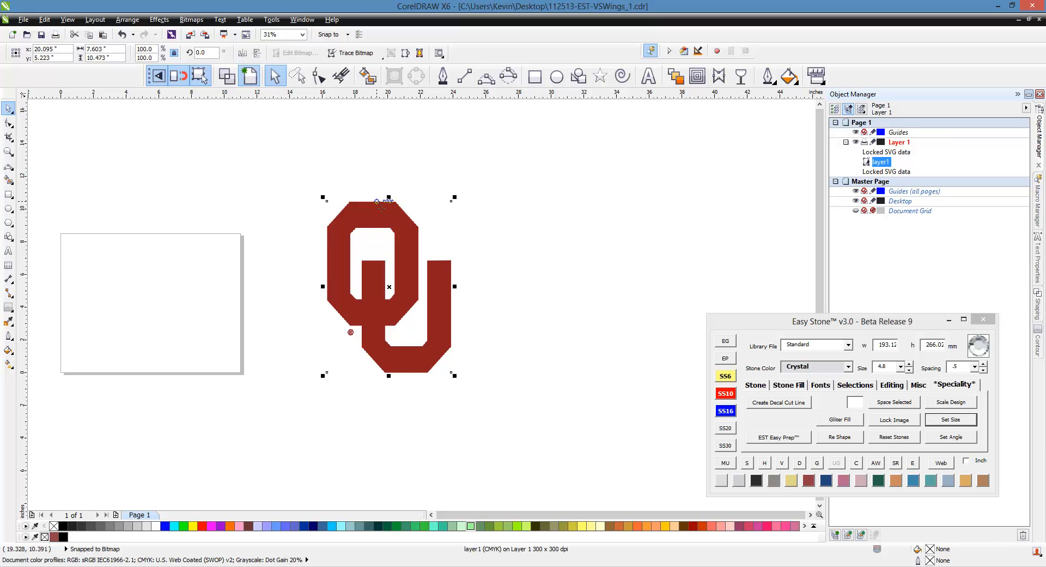
click(411, 380)
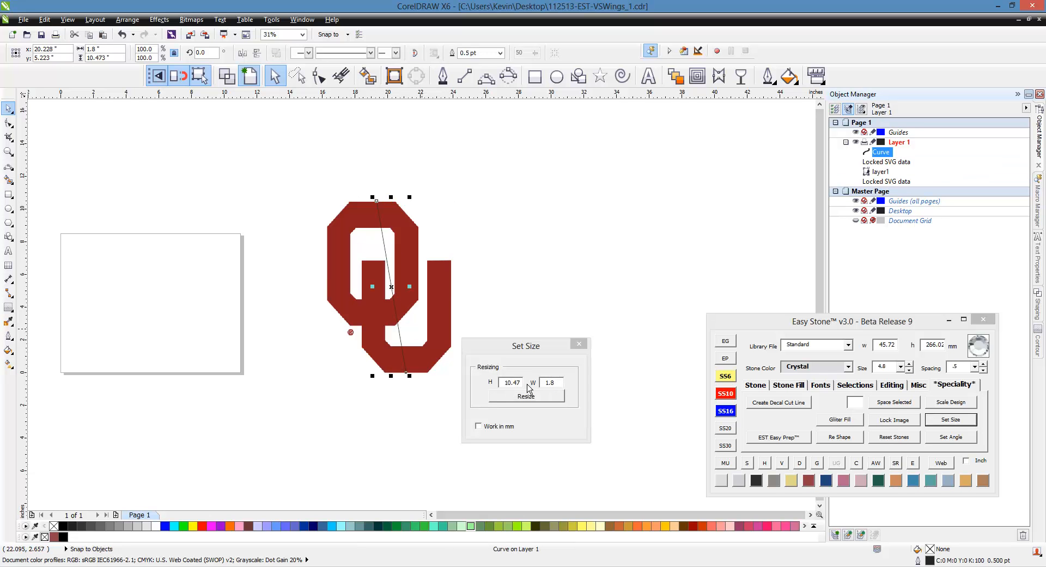
drag(521, 382, 480, 392)
text(14)
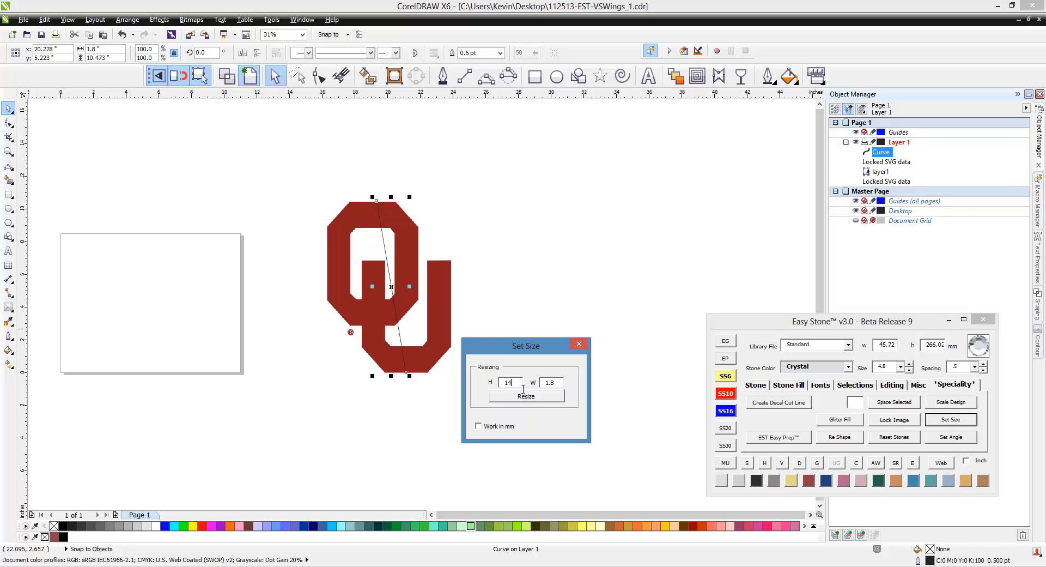
drag(518, 383, 476, 391)
text(616)
click(529, 405)
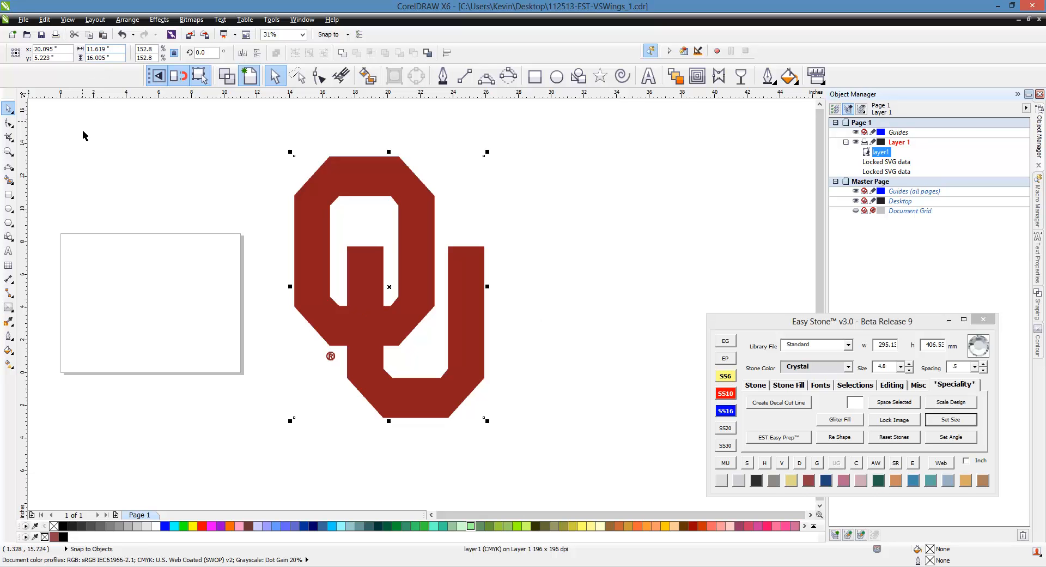
click(134, 168)
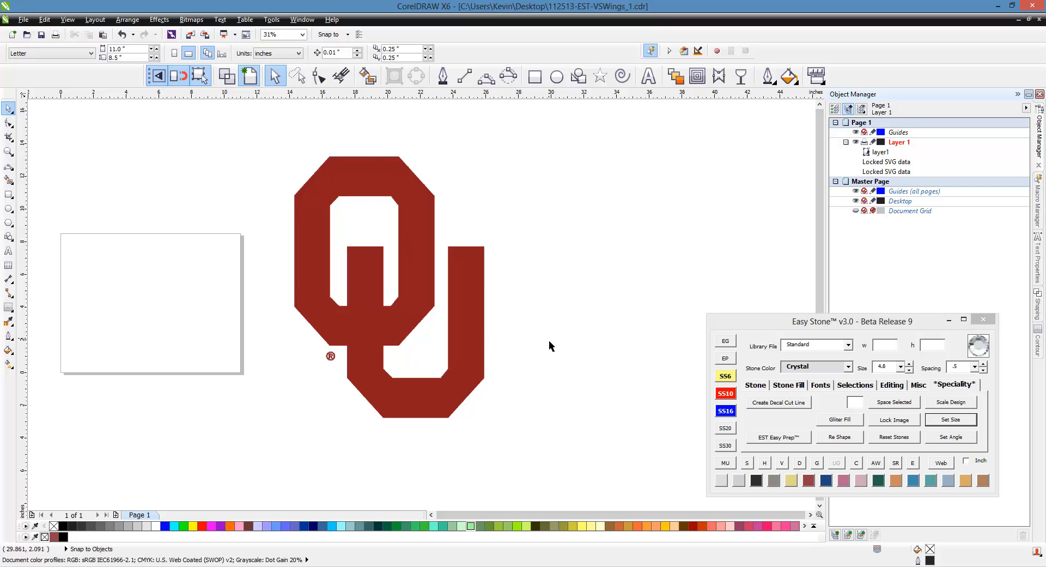
- Lock the logo image and drop a single SS16 Crystal stone onto the lower part of the O
click(480, 329)
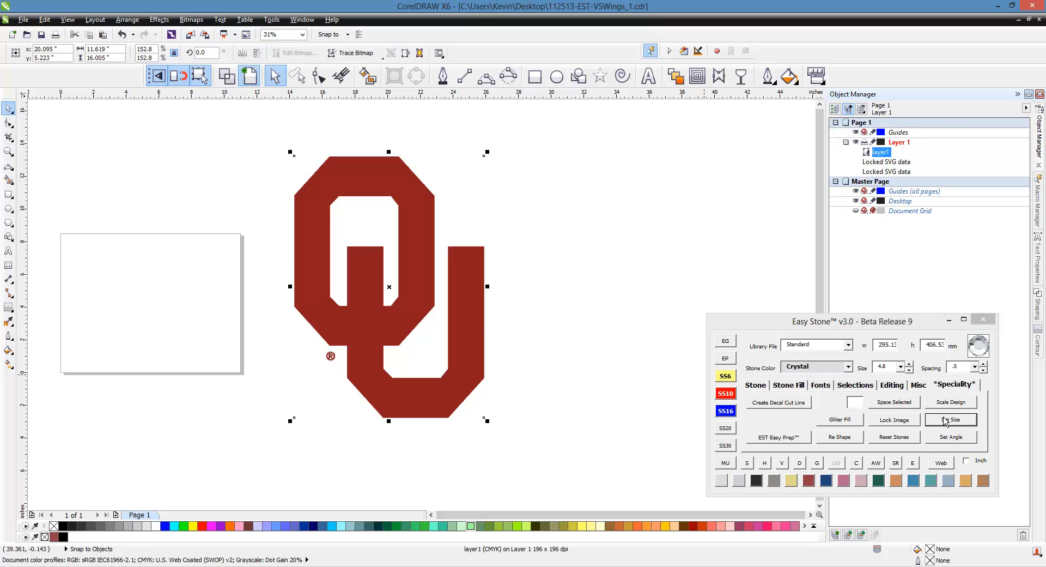
click(904, 419)
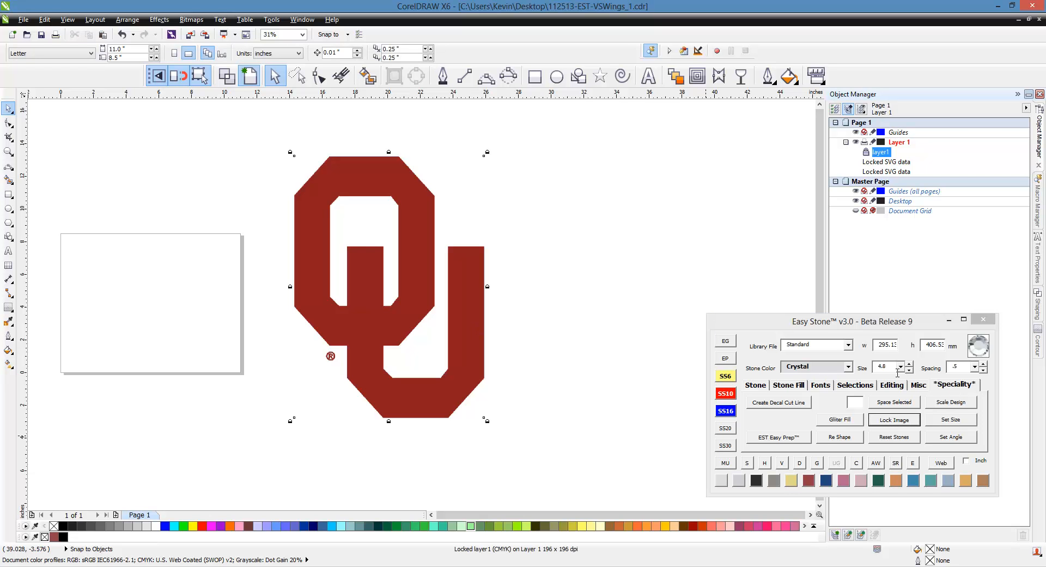
click(722, 413)
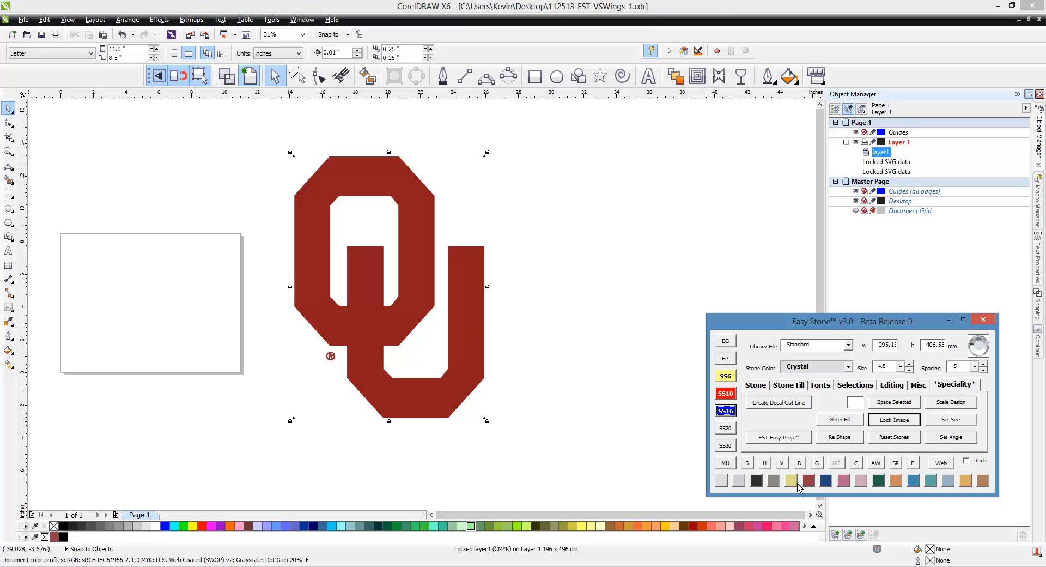
click(727, 485)
click(759, 385)
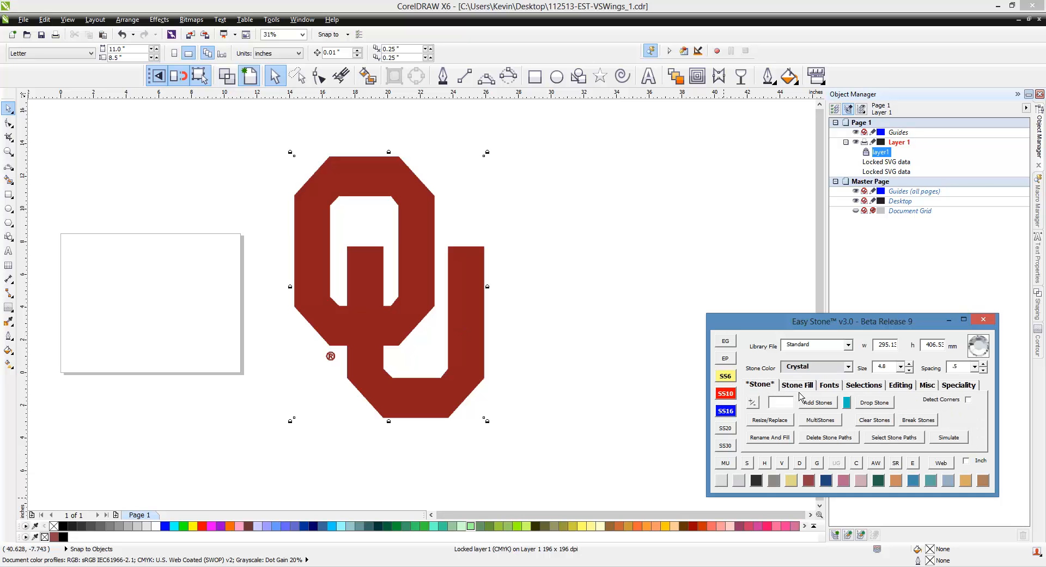
click(874, 402)
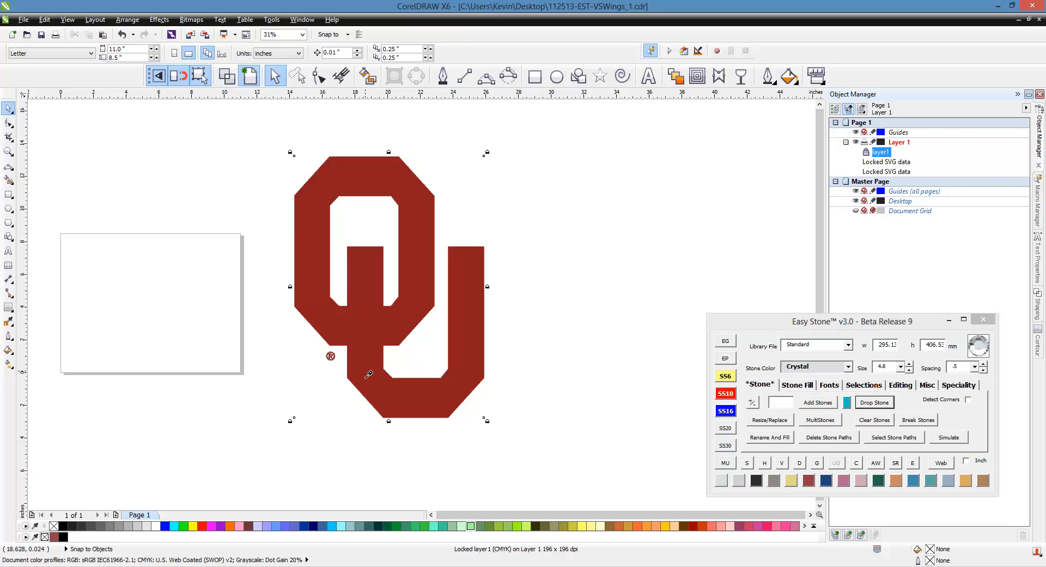
click(395, 325)
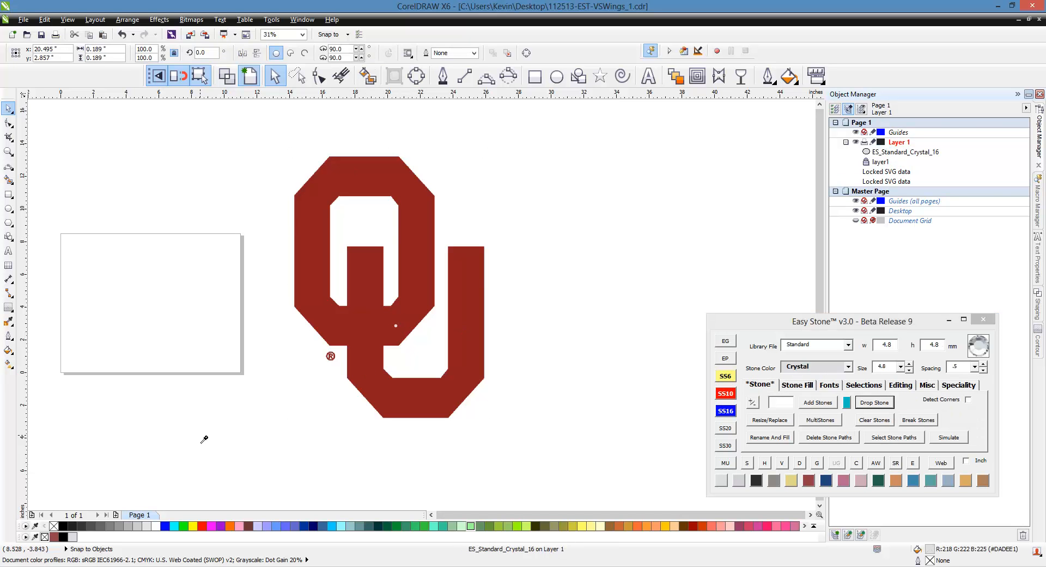
- Move the dropped stone within the O's lower band to about X 18.9 and Y 2.7 inches
scroll(391, 334, up, 4)
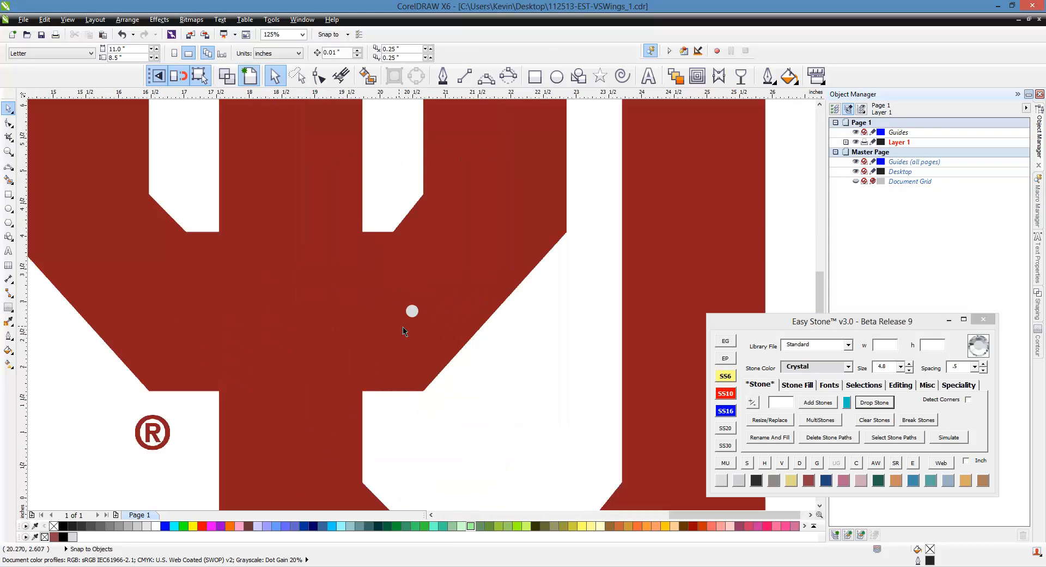
click(412, 314)
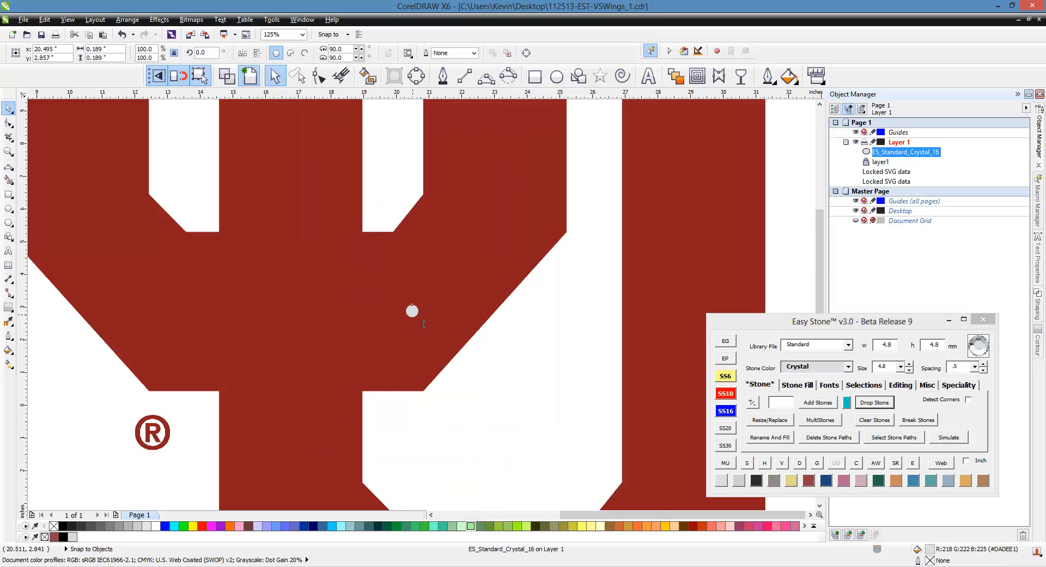
scroll(420, 322, down, 4)
scroll(415, 337, up, 3)
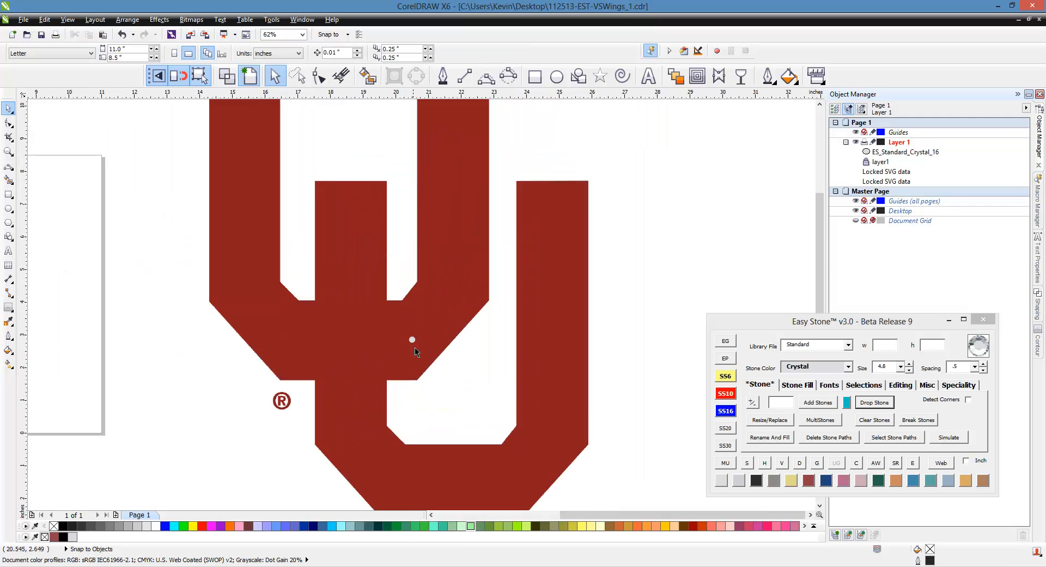
scroll(414, 344, down, 3)
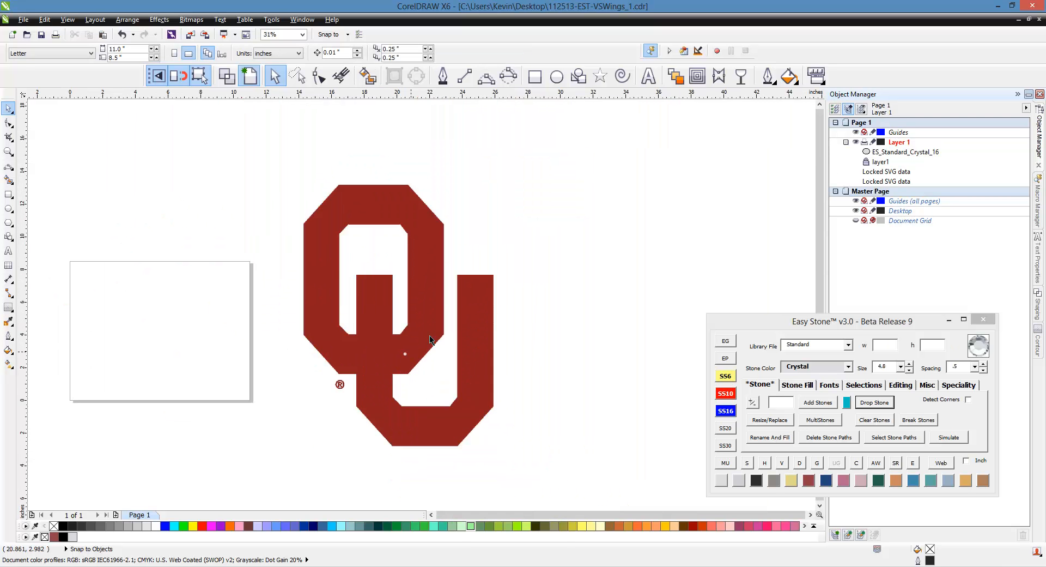
scroll(392, 338, up, 4)
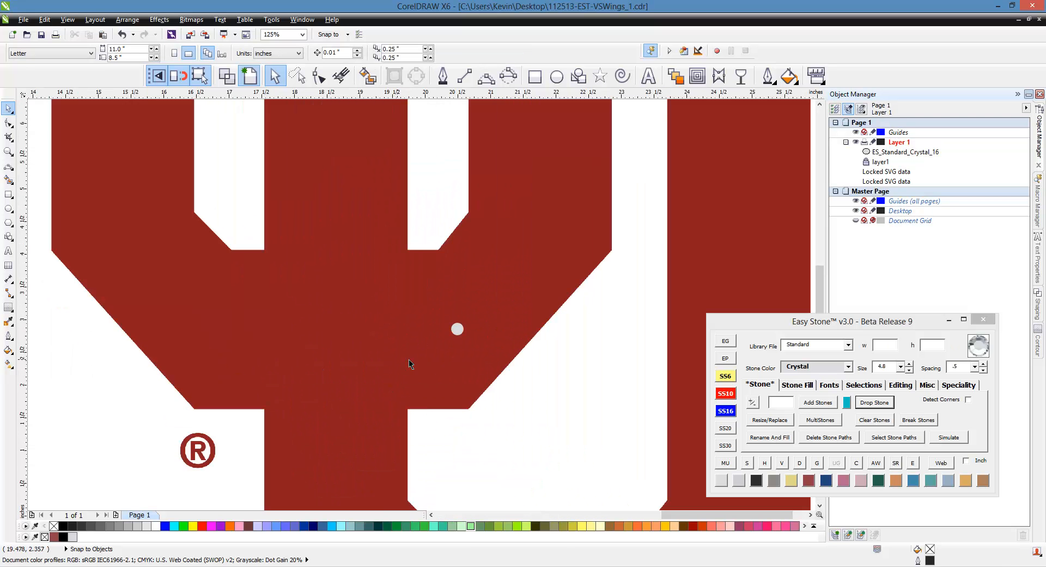
drag(458, 336, 353, 346)
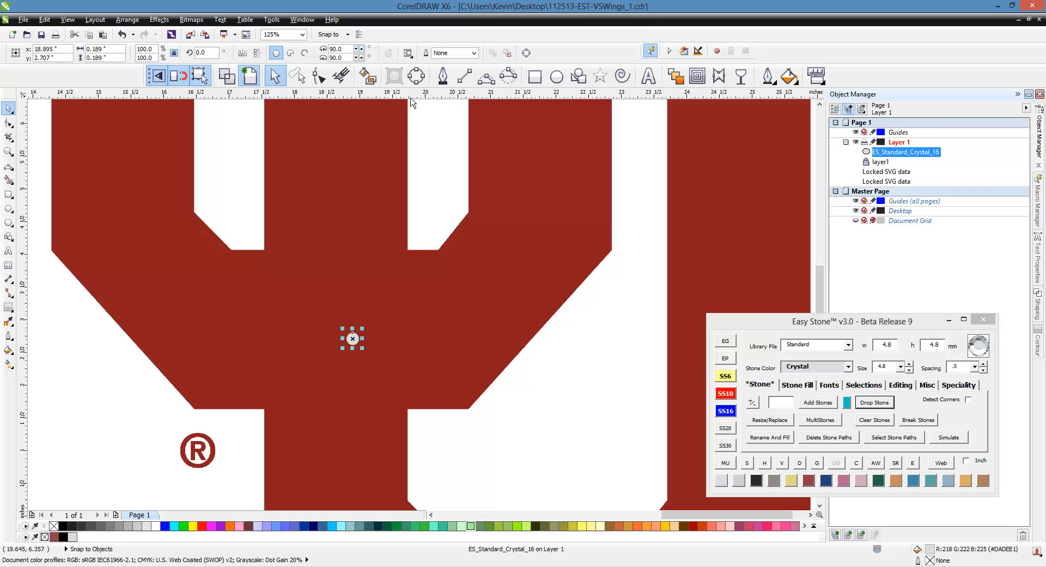
- Add guidelines along the O's outer bottom and right edges and place the stone inside their corner at about X 22.7 and Y 1.8 inches
click(468, 408)
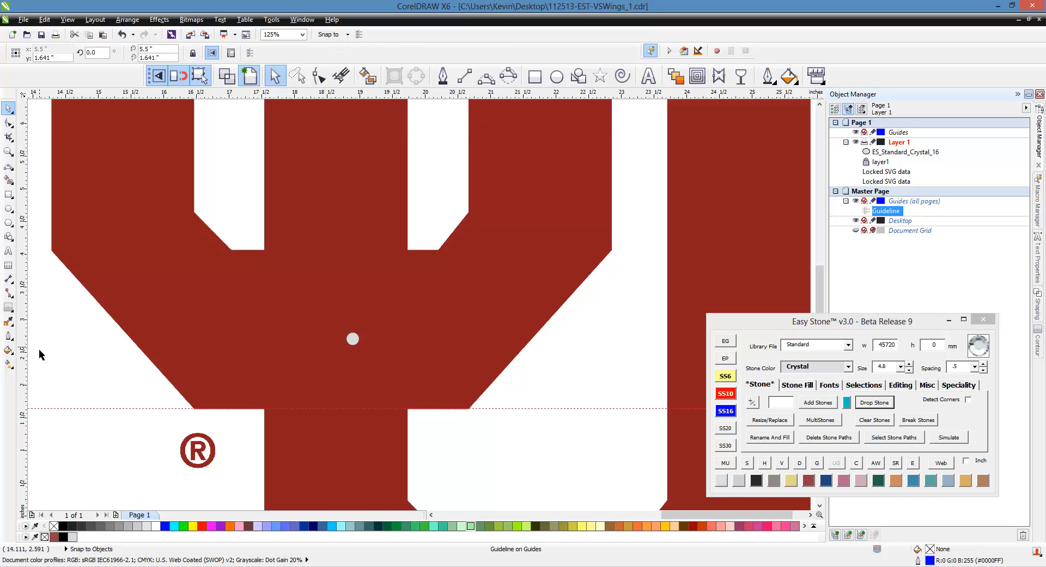
drag(35, 361, 611, 264)
drag(354, 348, 601, 407)
- Add a horizontal guideline along the bottom edge and a vertical one along the right edge of the O's inner opening
scroll(584, 398, down, 1)
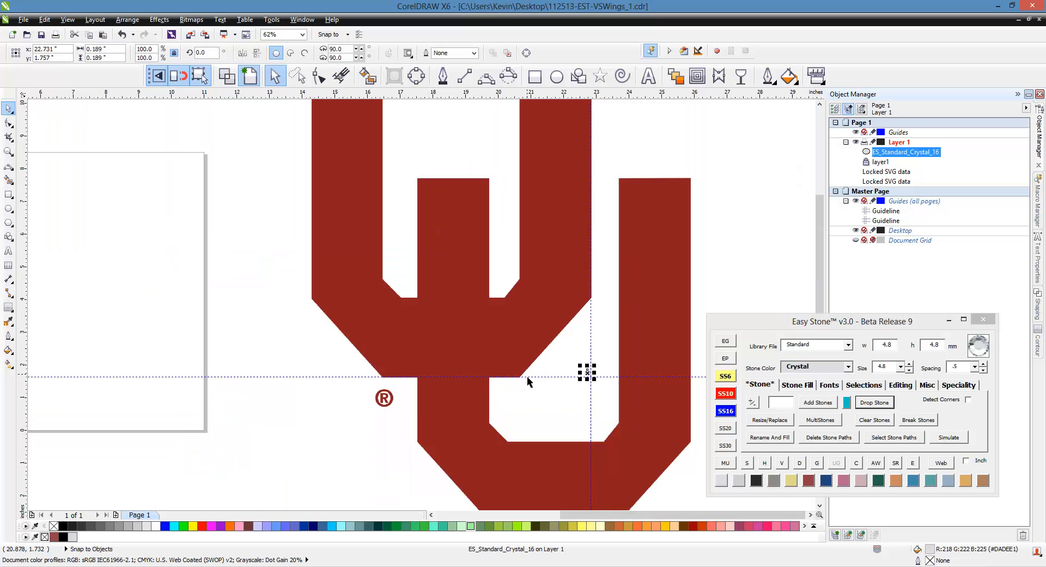
scroll(609, 367, up, 1)
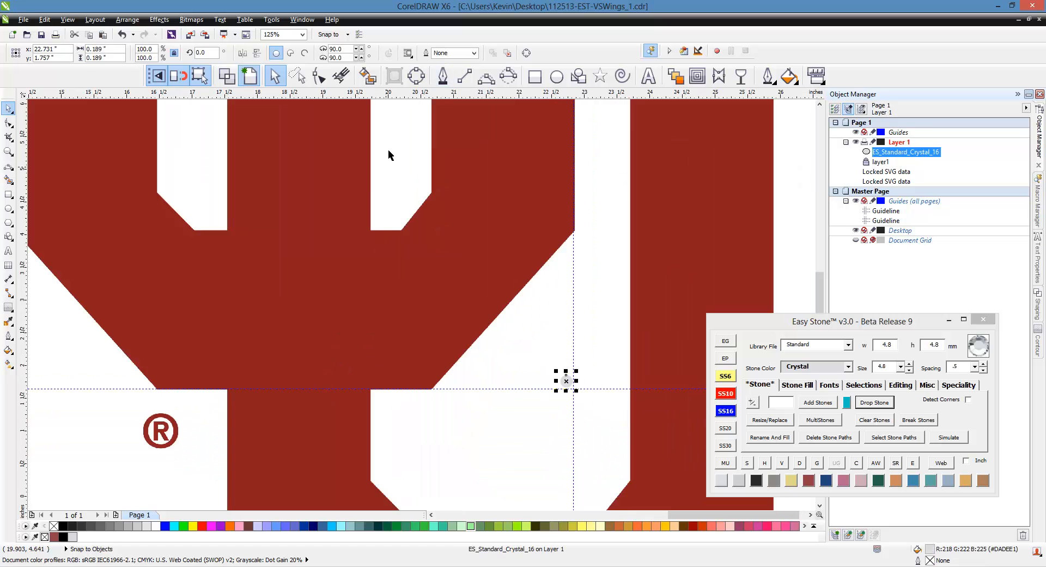
drag(387, 102, 401, 235)
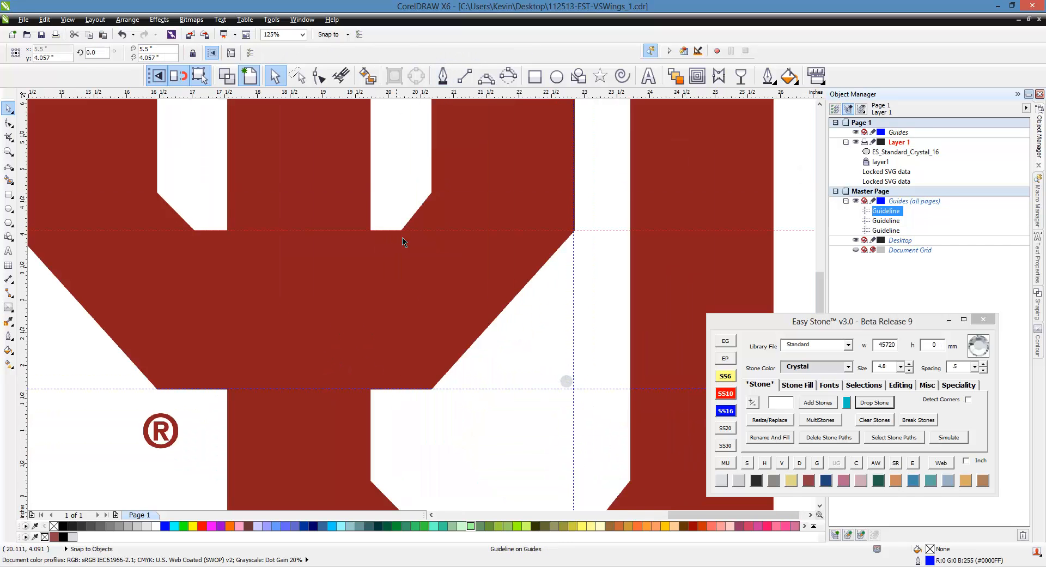
scroll(402, 237, down, 1)
drag(30, 237, 425, 234)
scroll(492, 312, up, 1)
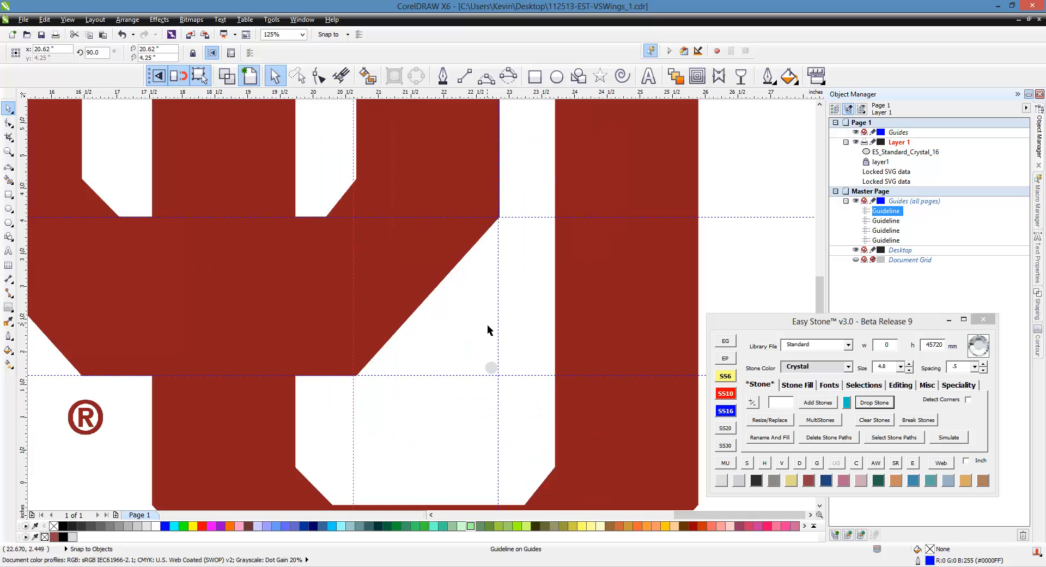
- Duplicate the corner stone upward in 100 steps with the Stone Fill directional copy at a 5.3 offset
click(492, 374)
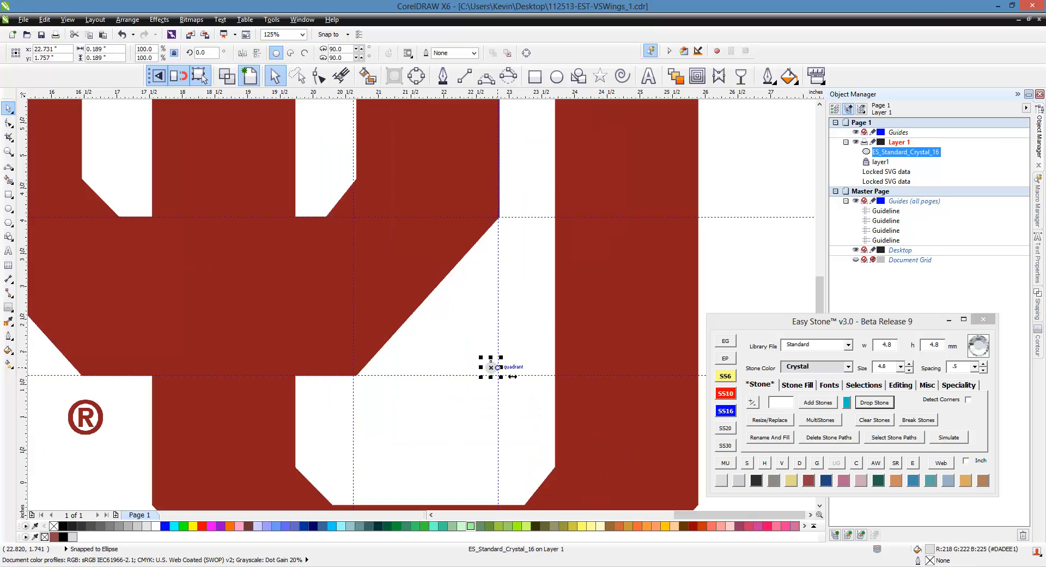
click(802, 390)
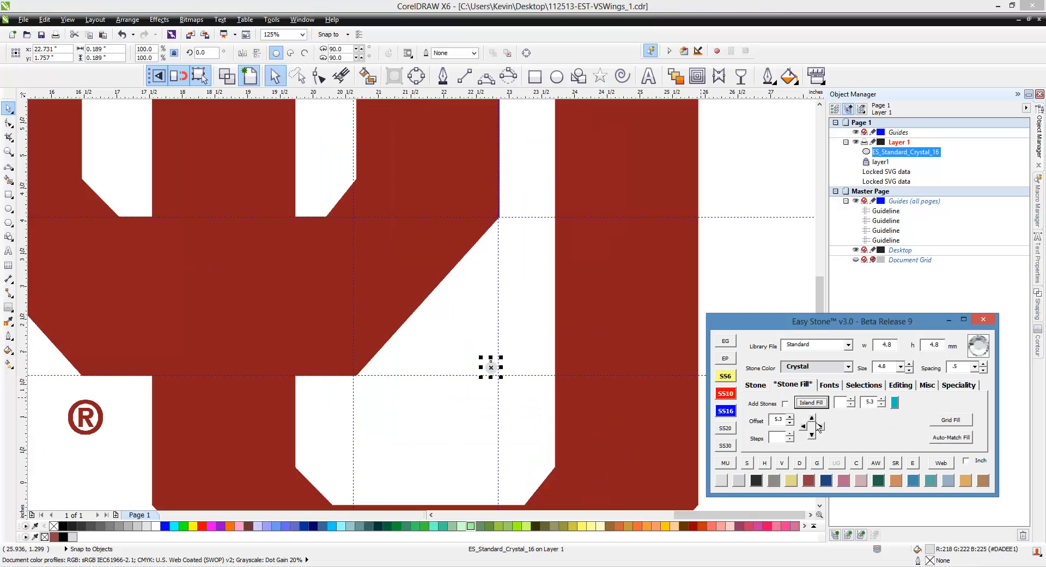
click(512, 349)
drag(525, 346, 471, 398)
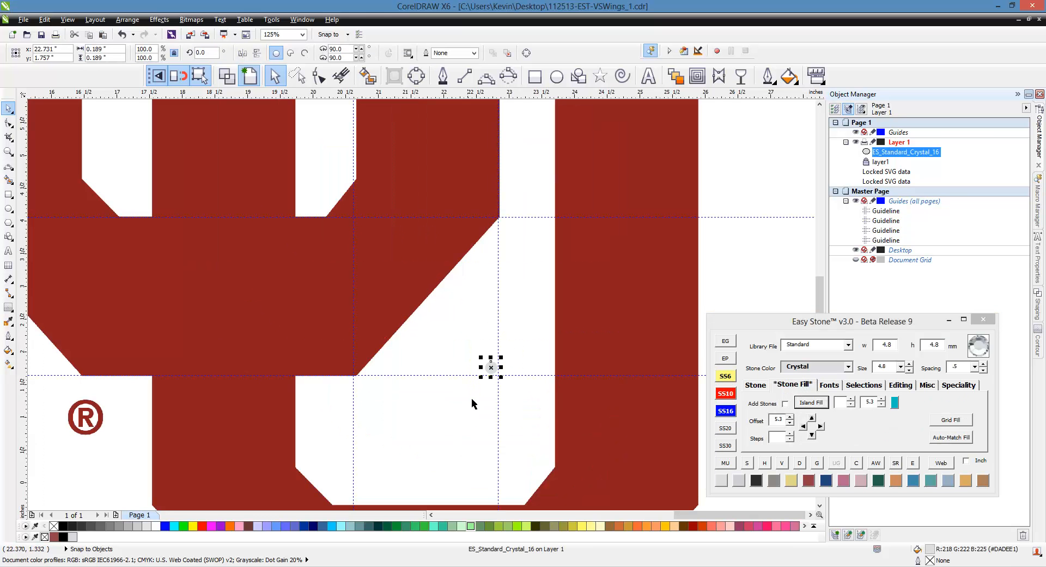
click(783, 439)
text(1)
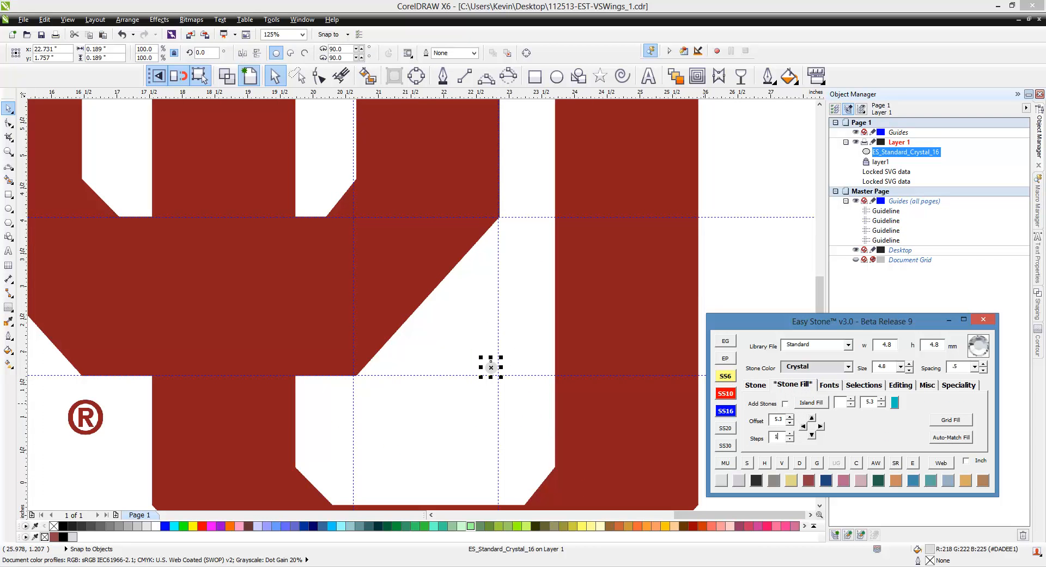
text(00)
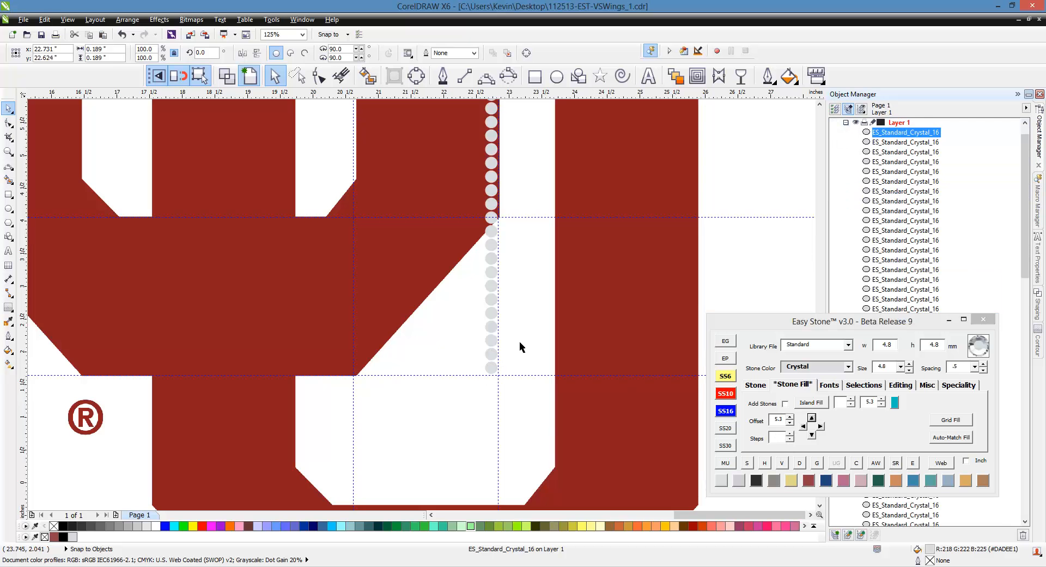
click(519, 341)
- Delete the stones of the vertical column that extend above the top of the O
scroll(491, 361, down, 2)
scroll(496, 381, down, 1)
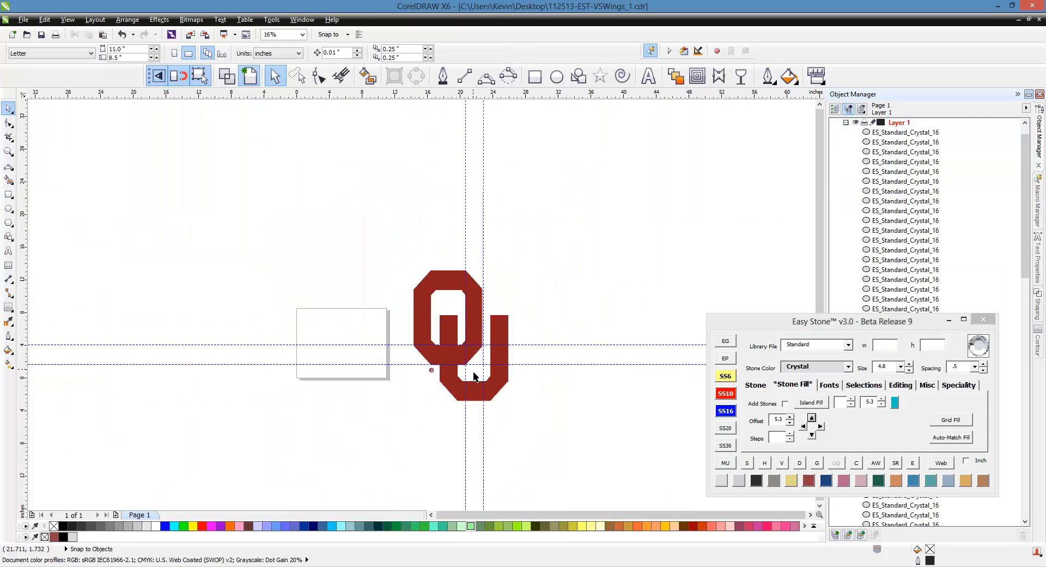
scroll(475, 324, down, 1)
scroll(487, 338, up, 1)
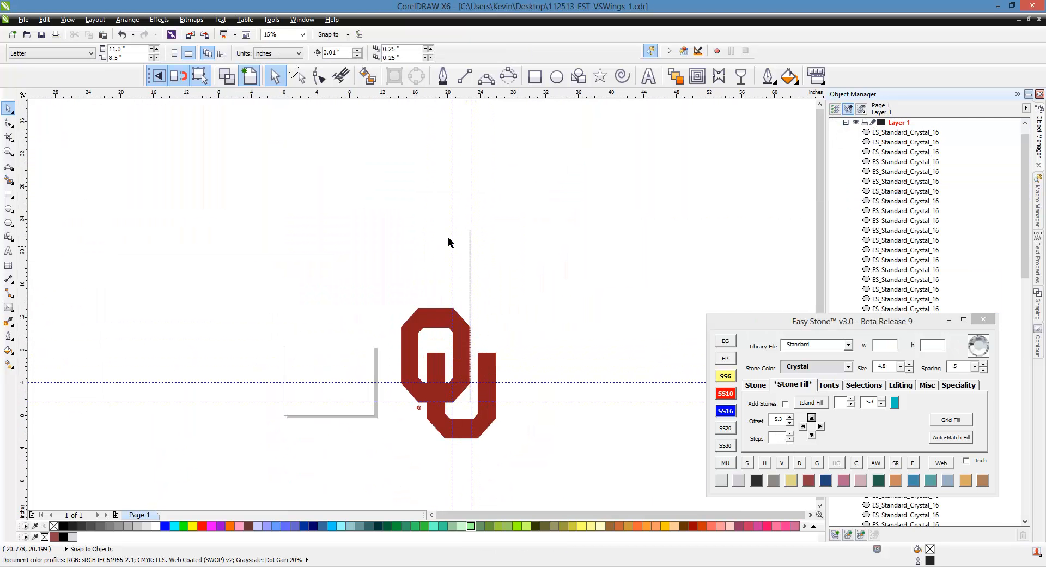
drag(415, 190, 538, 311)
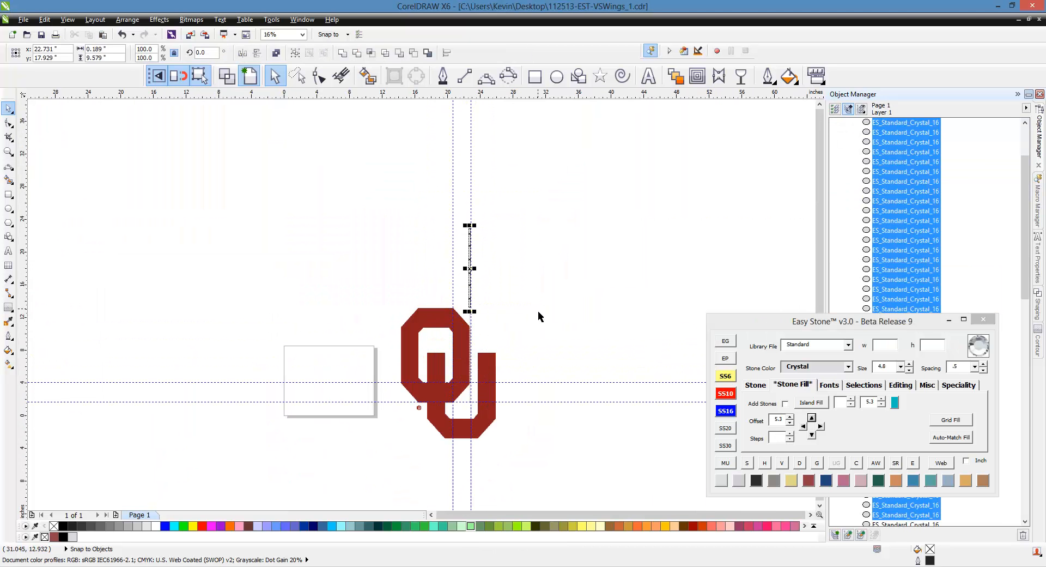
click(537, 312)
- Duplicate the whole remaining stone column leftward across the O in 50 steps
scroll(479, 341, up, 1)
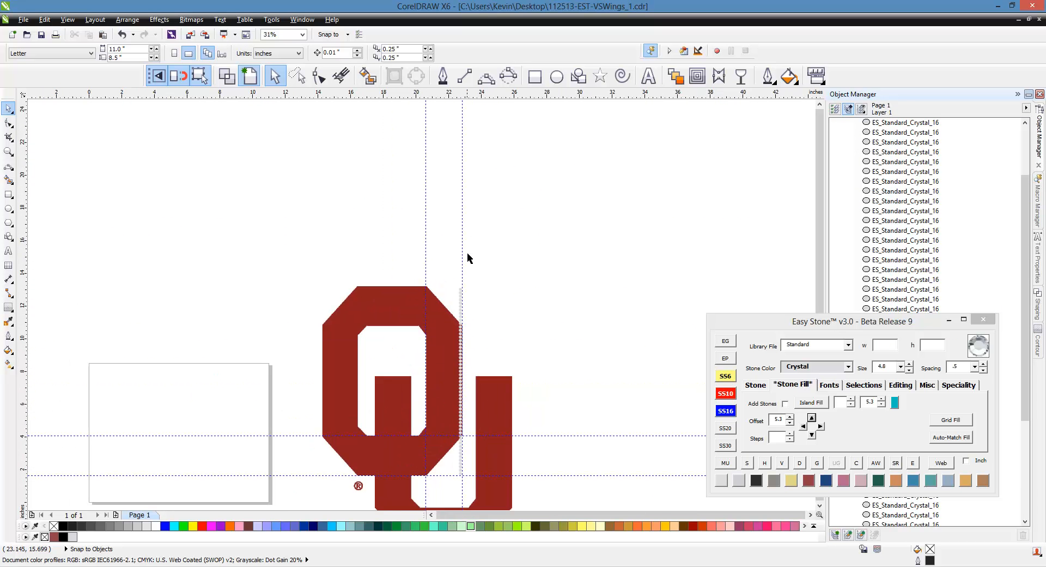
scroll(467, 278, down, 1)
scroll(466, 326, up, 1)
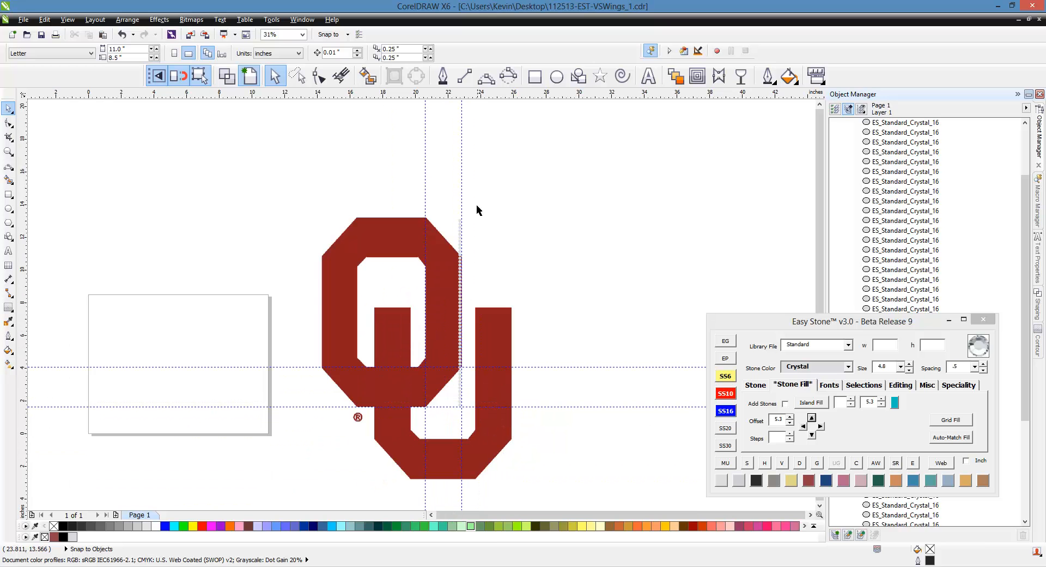
drag(482, 208, 439, 430)
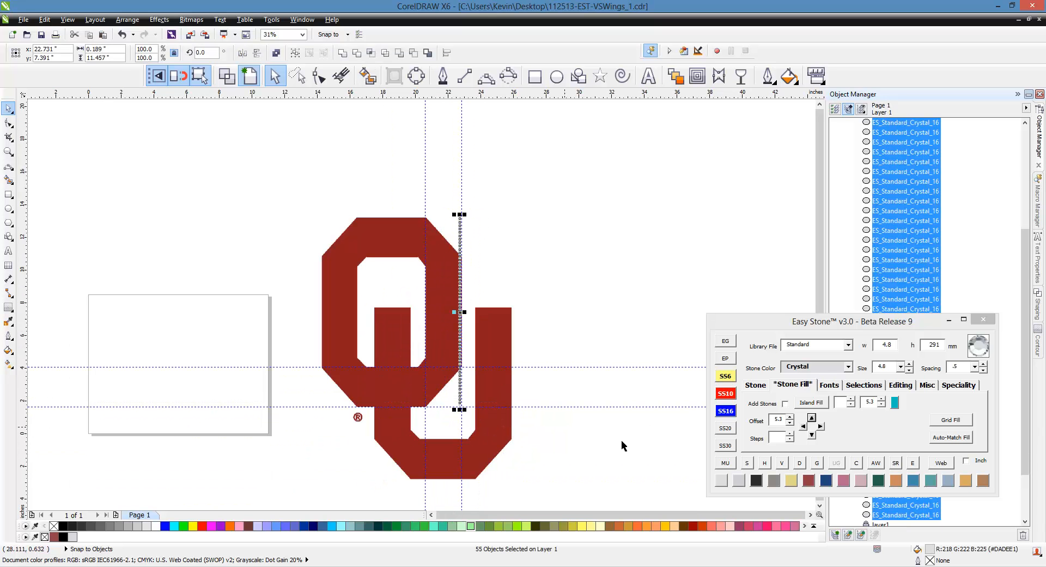
click(780, 440)
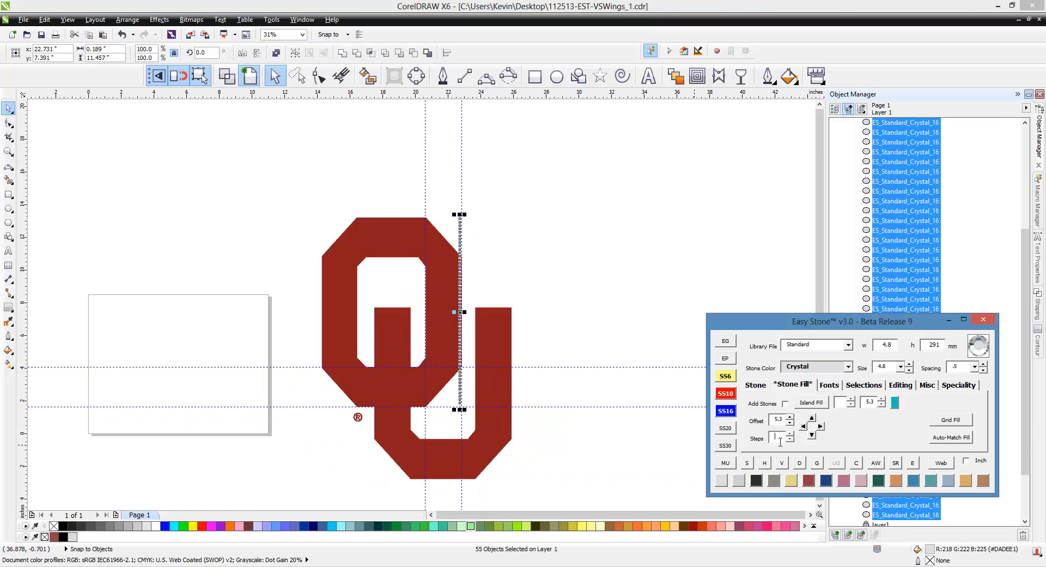
text(50)
click(812, 433)
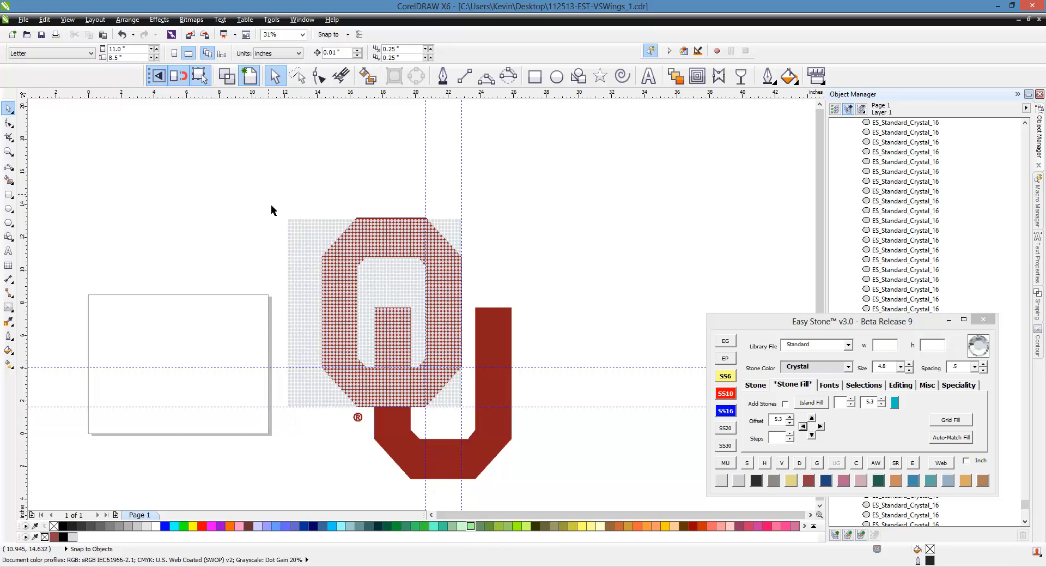
- Delete the columns of stones that lie outside the left edge of the O
drag(258, 198, 322, 432)
key(Delete)
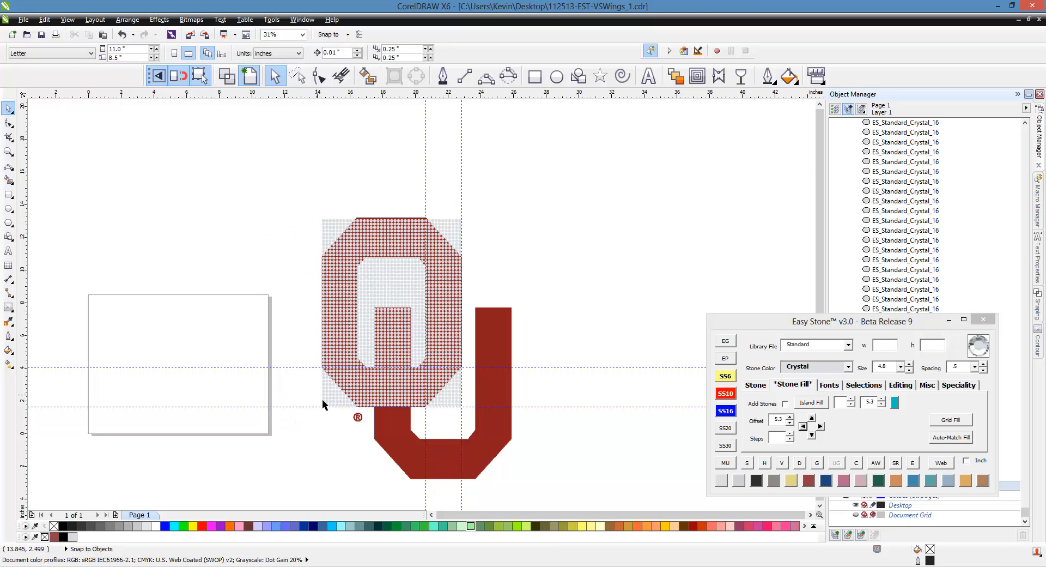
- Select all stones lying between the two end stones just outside the O's lower-right slanted edge with Easy Stone's between-line selection
scroll(602, 399, up, 4)
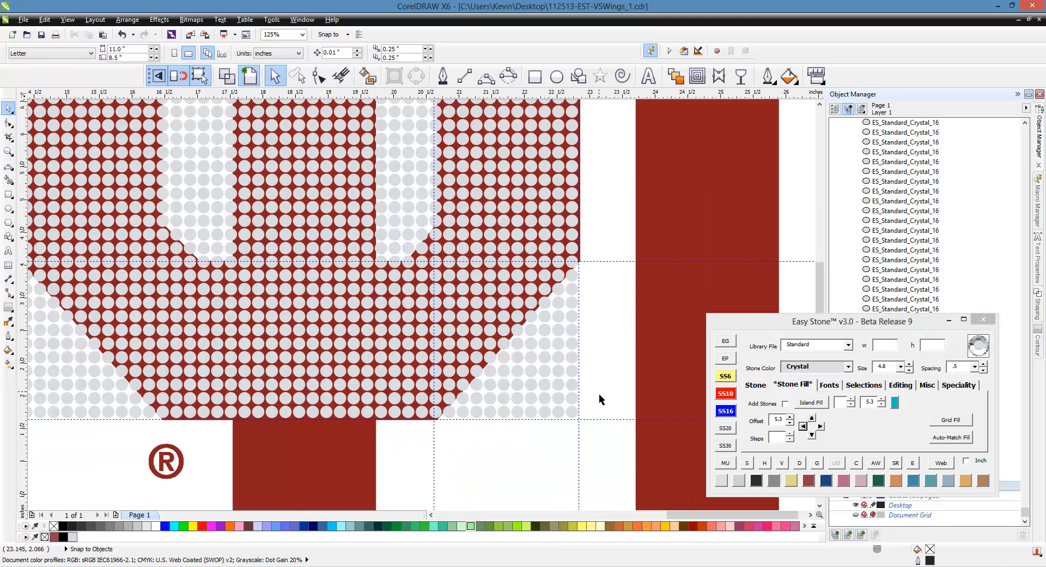
click(449, 412)
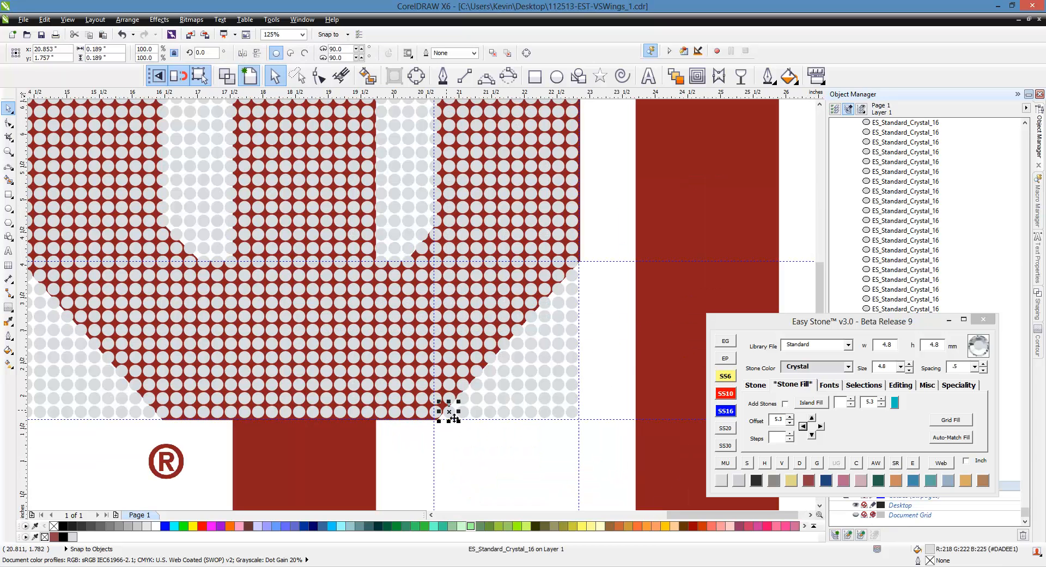
shift+click(574, 282)
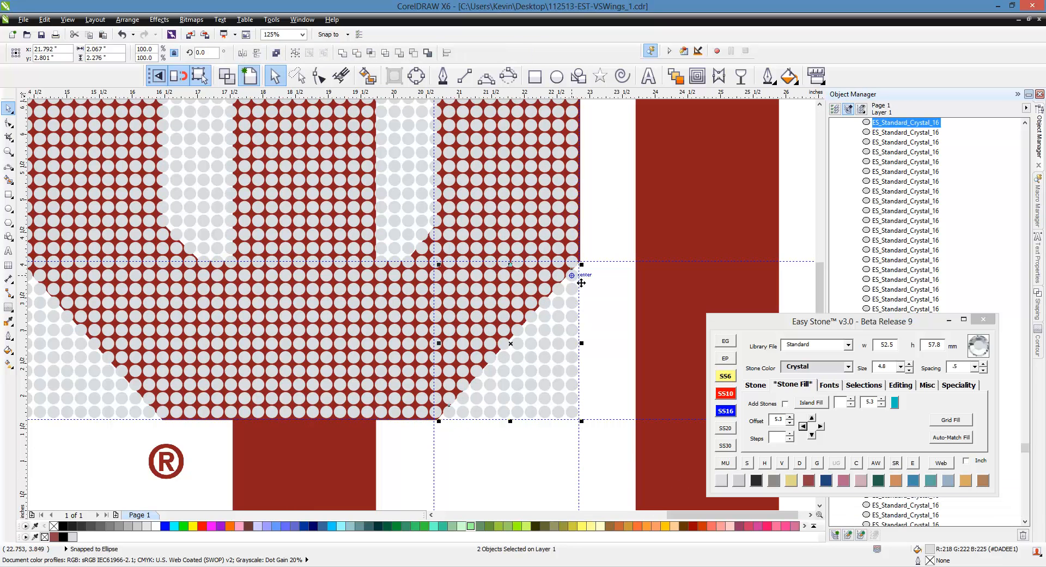
click(750, 465)
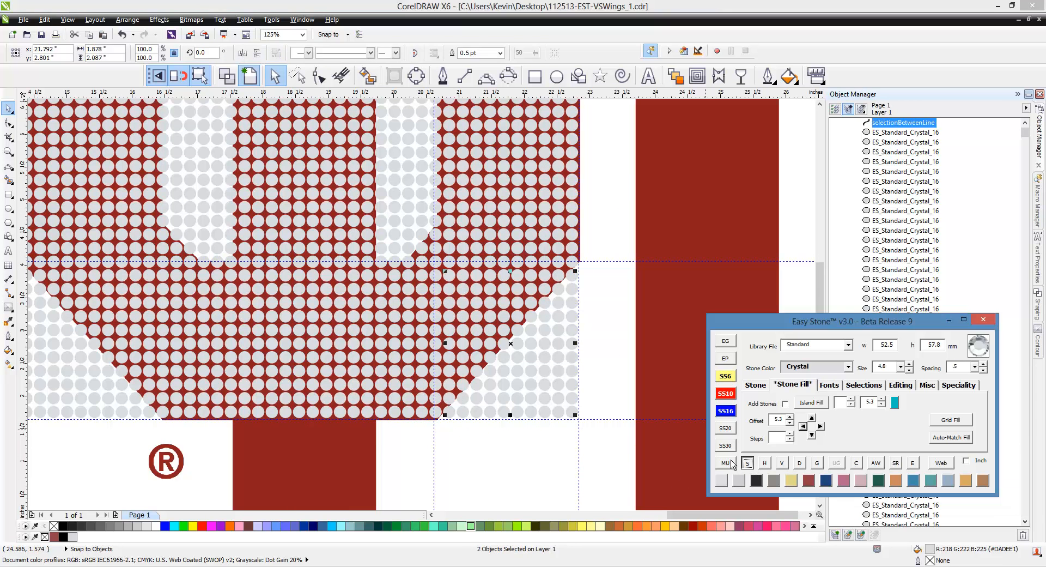
scroll(464, 402, up, 2)
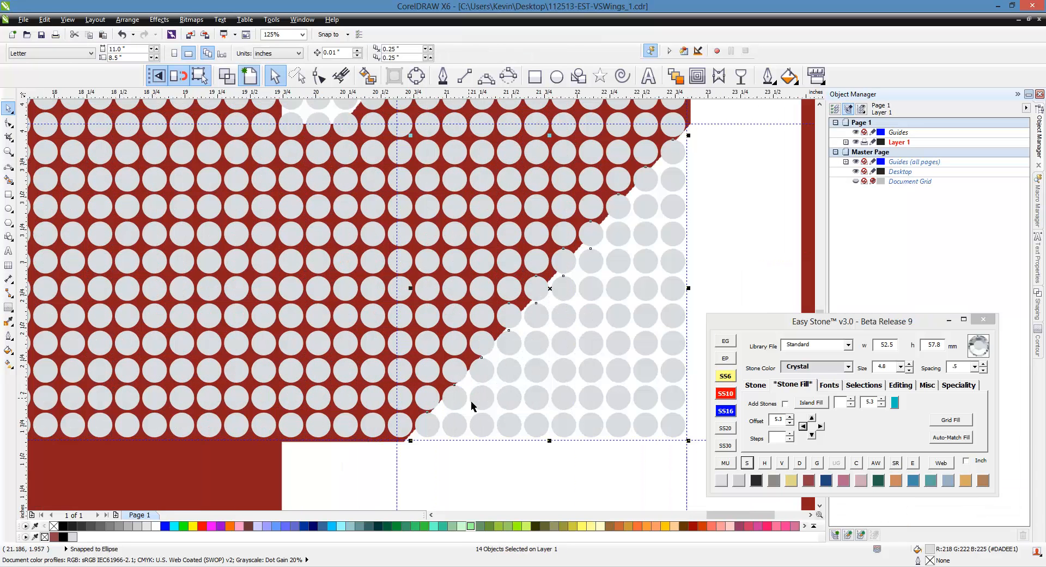
- Try to adjust the diagonal selection by toggling individual stones along the O's lower-right slanted edge
shift+click(510, 319)
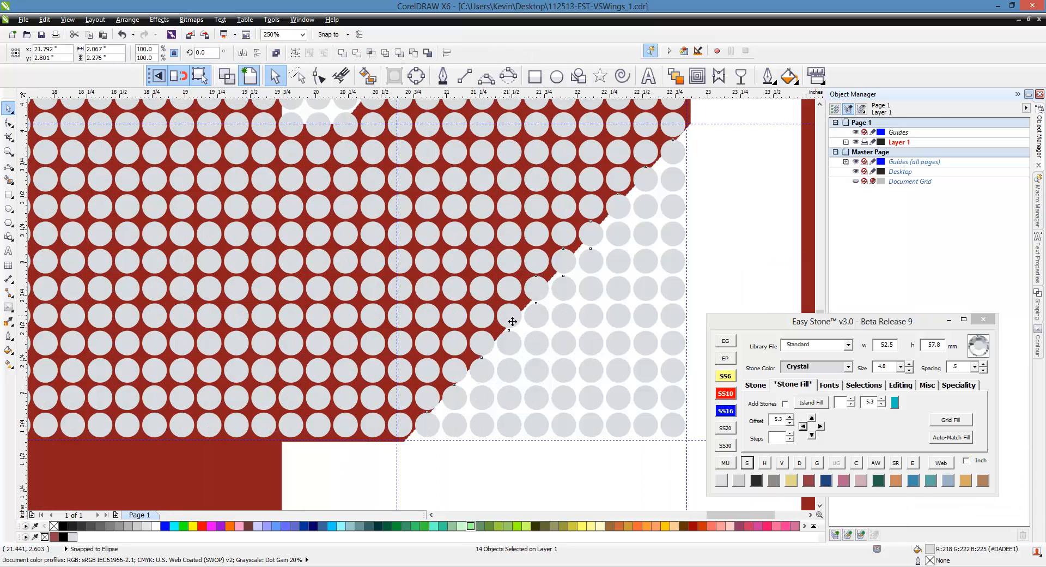
shift+click(537, 296)
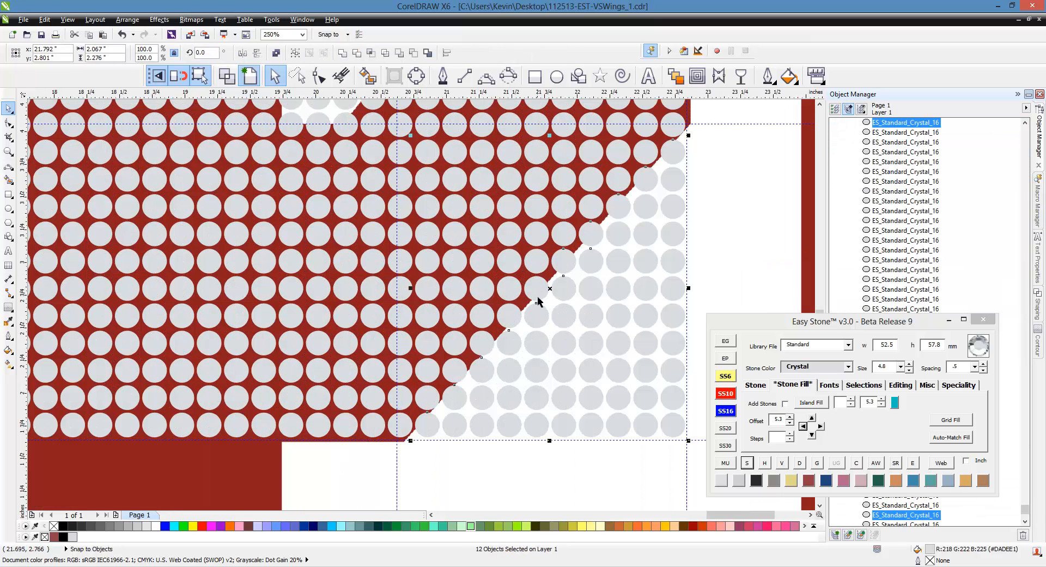
shift+click(564, 264)
shift+click(620, 212)
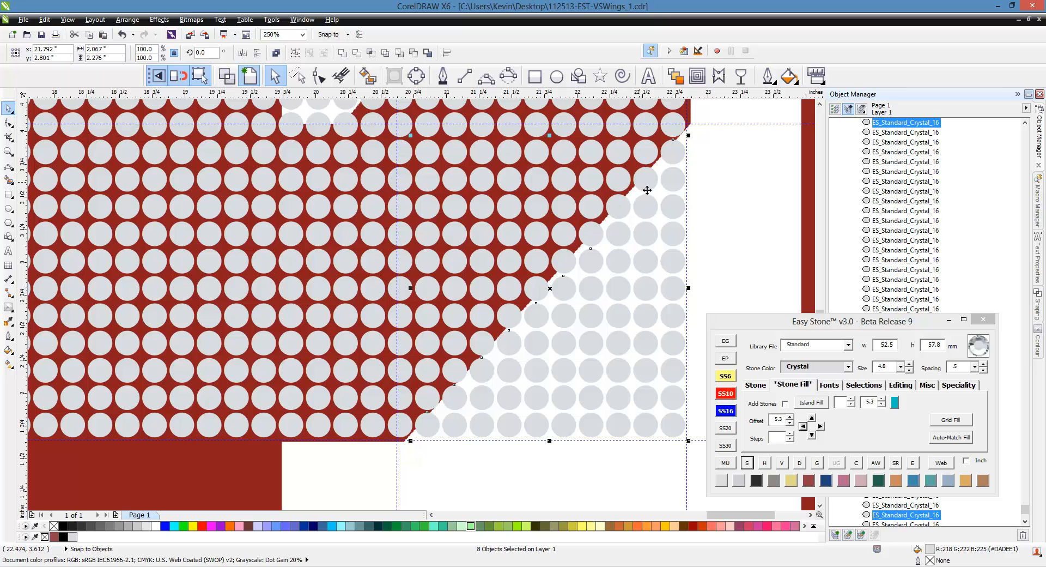
shift+click(646, 177)
shift+click(619, 206)
shift+click(590, 234)
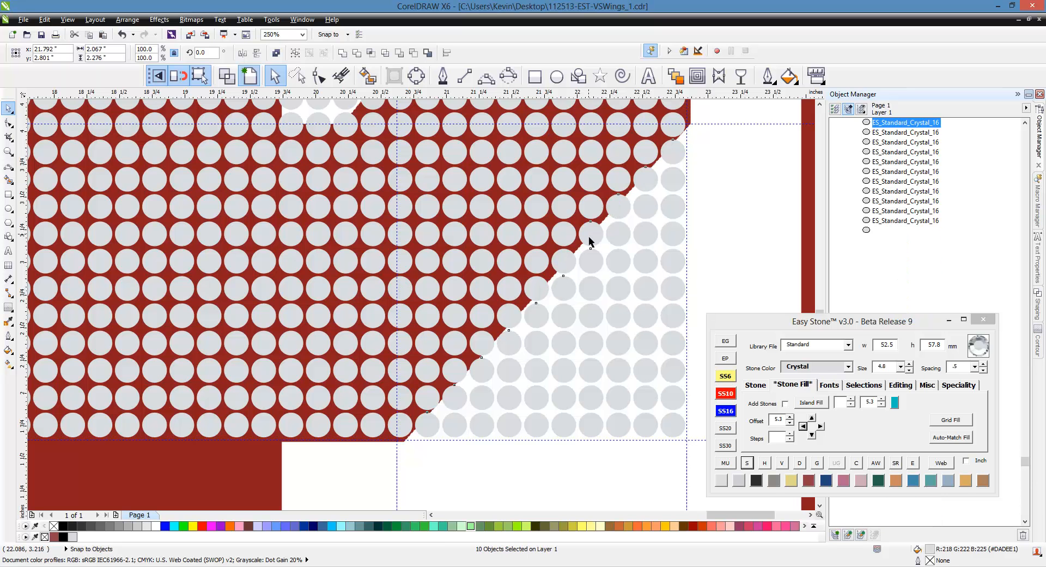
shift+click(558, 260)
shift+click(535, 289)
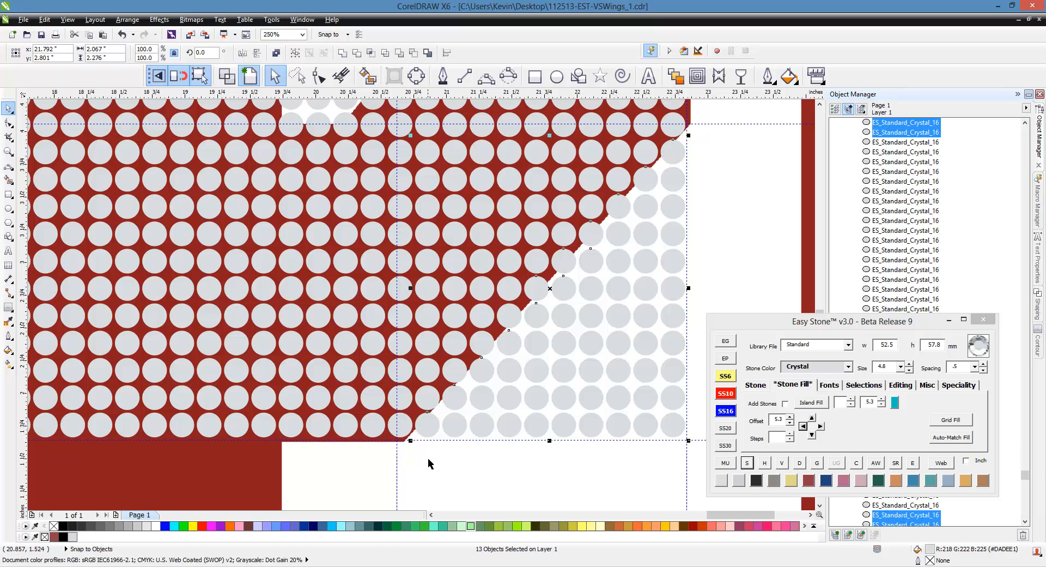
- Delete one by one the diagonal line of stones just outside the O's lower-right slanted edge, separating the surplus corner stones
click(436, 430)
key(Delete)
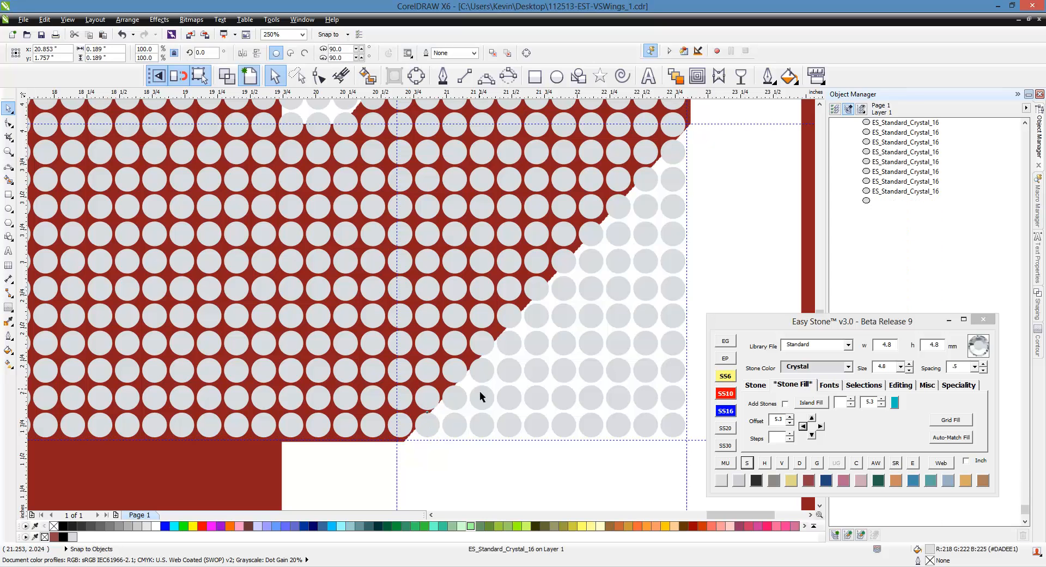
click(459, 401)
key(Delete)
click(481, 373)
key(Delete)
click(515, 348)
key(Delete)
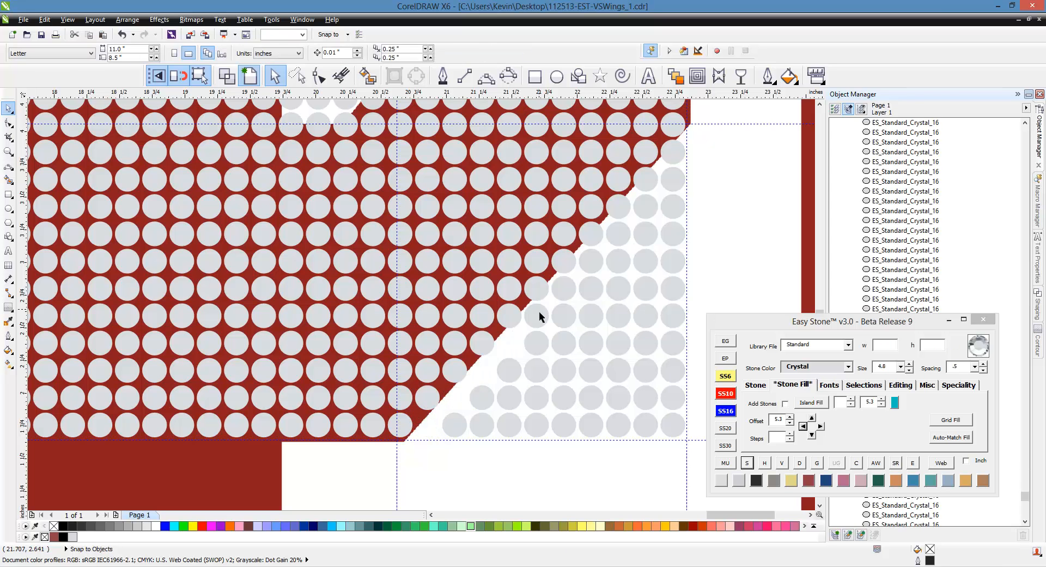
click(541, 314)
key(Delete)
click(564, 291)
key(Delete)
click(592, 265)
key(Delete)
click(615, 237)
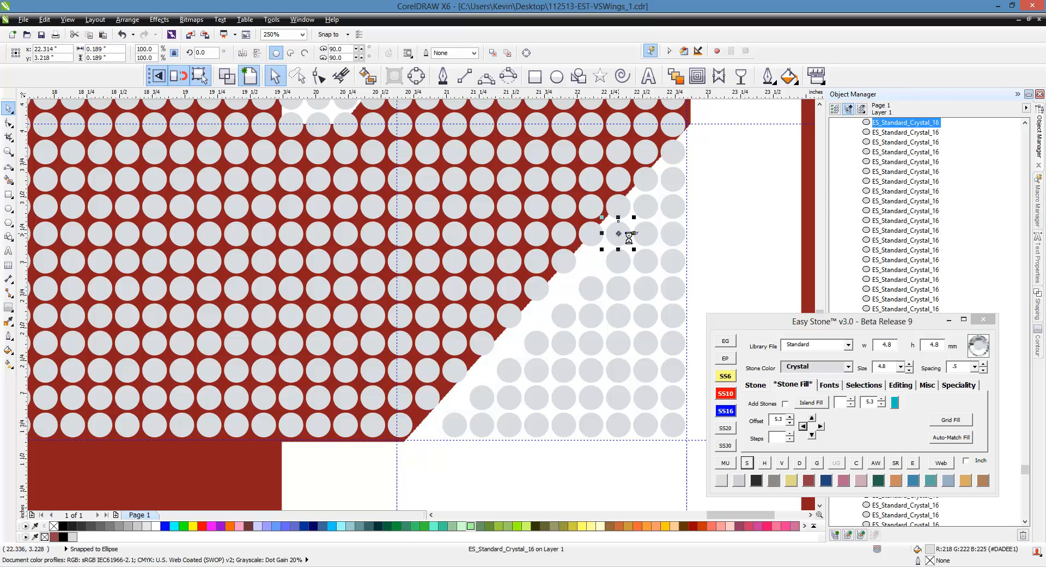
key(Delete)
click(641, 214)
key(Delete)
click(676, 182)
key(Delete)
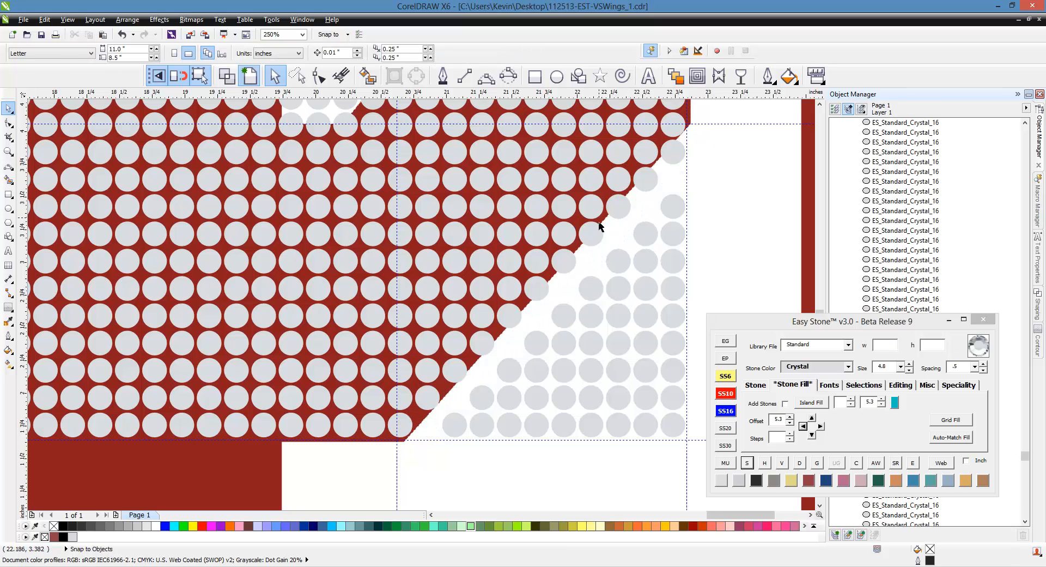
- Select the surplus triangle of stones outside the O's lower-right corner with the Freehand Pick tool and delete all of them
scroll(601, 223, down, 2)
scroll(656, 192, up, 2)
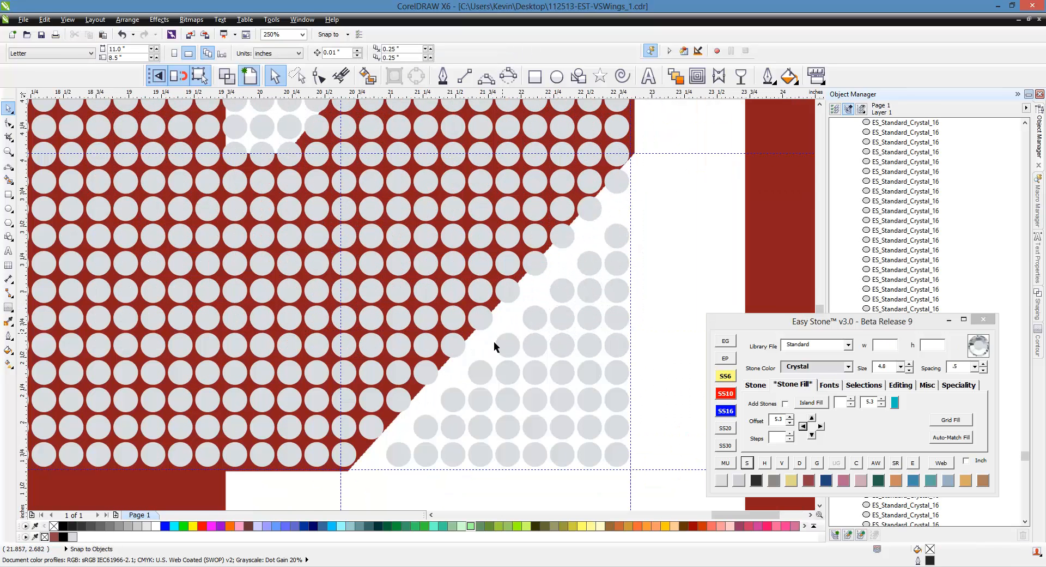
click(301, 77)
drag(388, 499, 375, 462)
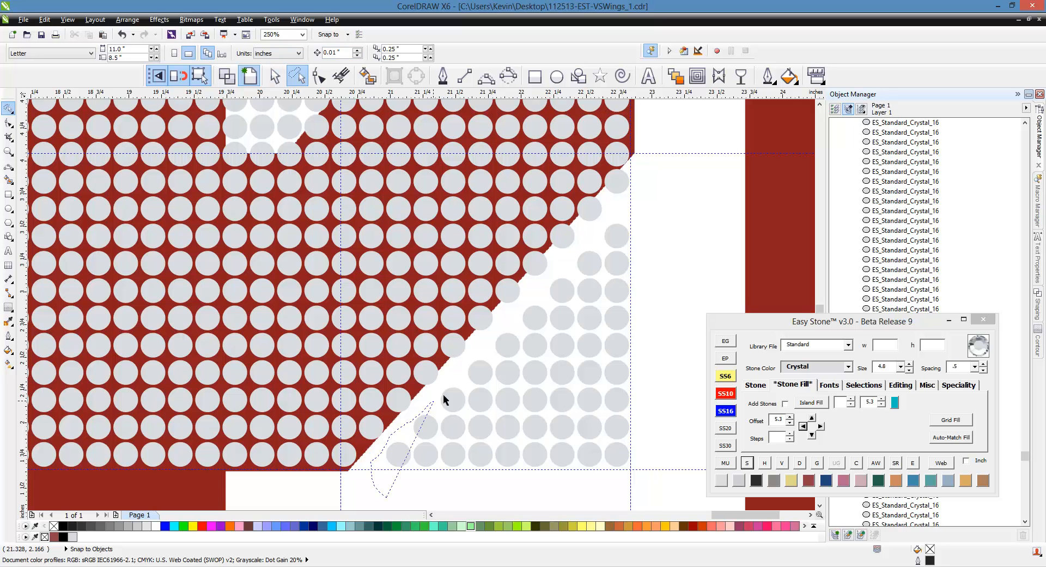
mouse_move(443, 399)
mouse_down()
mouse_move(491, 334)
mouse_move(626, 211)
mouse_move(678, 374)
mouse_move(649, 493)
mouse_up()
key(Delete)
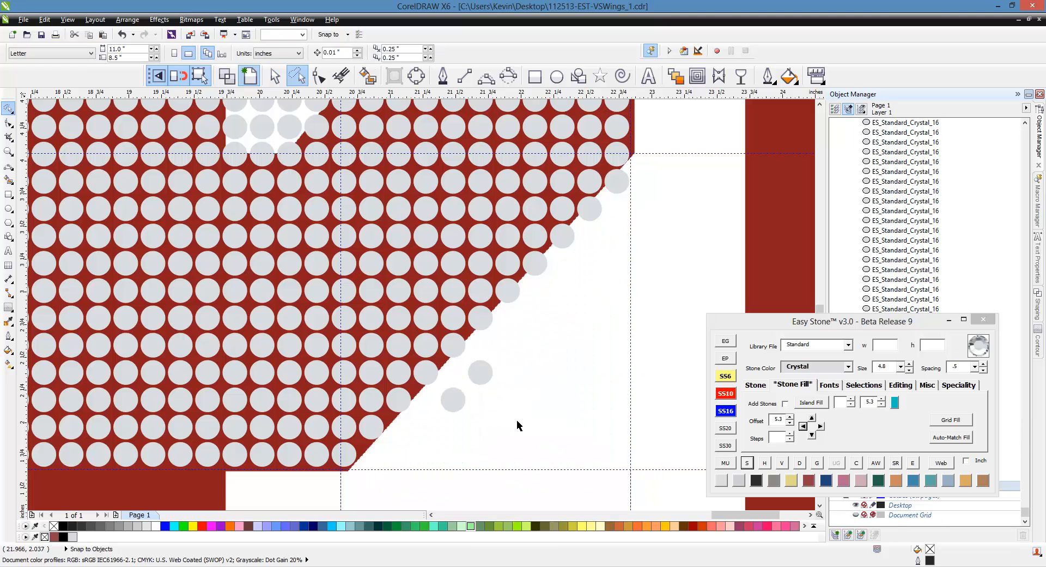
click(490, 378)
key(Delete)
click(454, 410)
key(Delete)
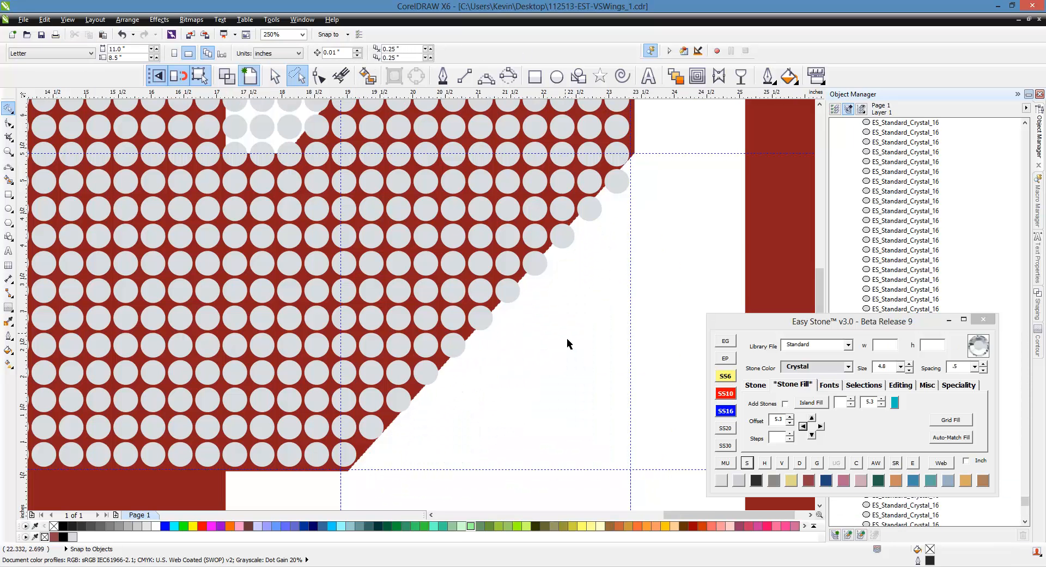
- Delete the diagonal line of stones just outside the O's lower-left slanted edge, separating the surplus corner stones
scroll(566, 335, down, 1)
scroll(571, 344, down, 1)
scroll(618, 313, up, 1)
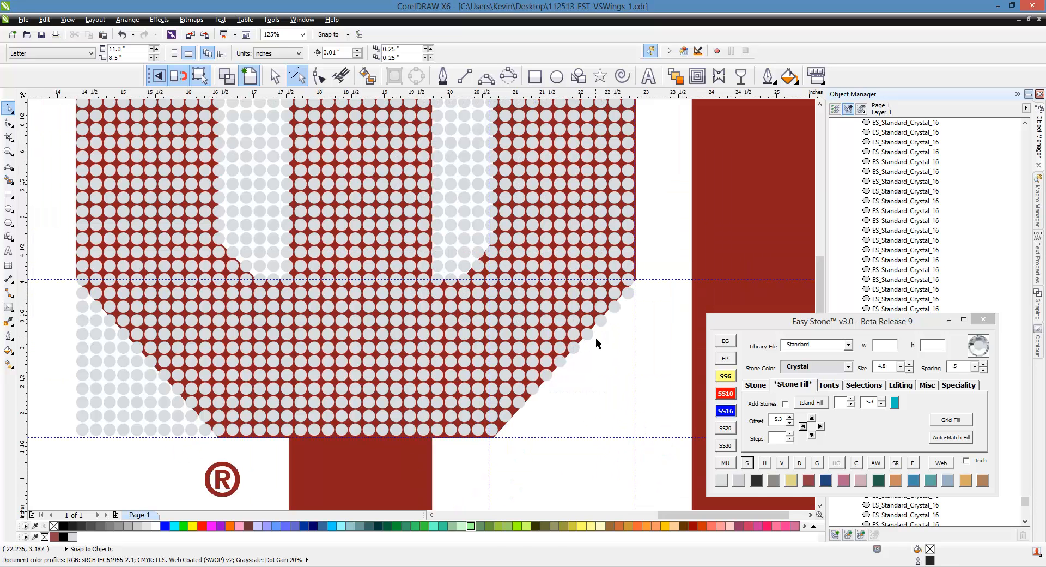
drag(83, 308, 211, 439)
key(Delete)
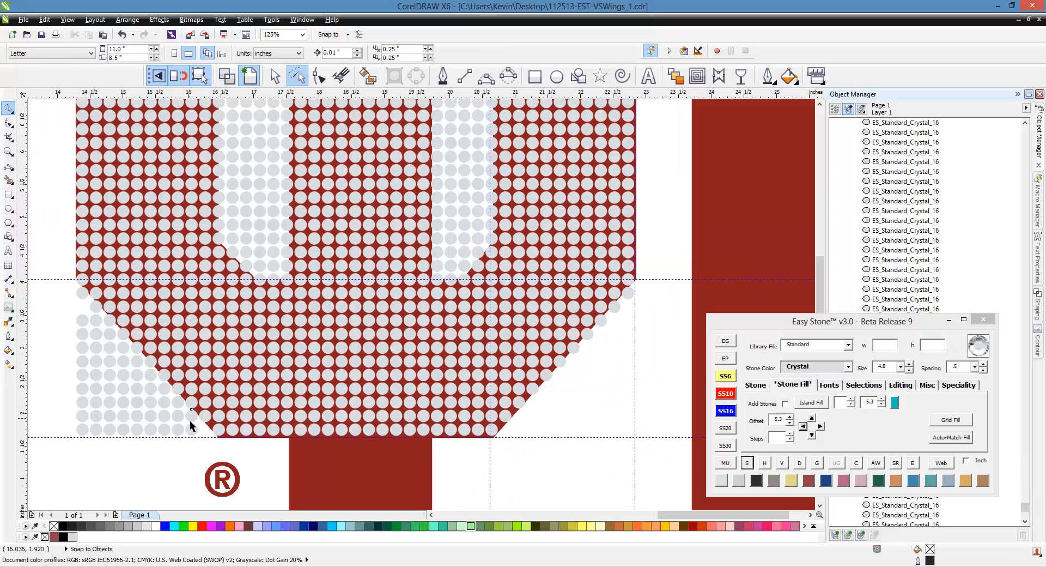
click(191, 420)
key(Delete)
drag(174, 407, 145, 368)
key(Delete)
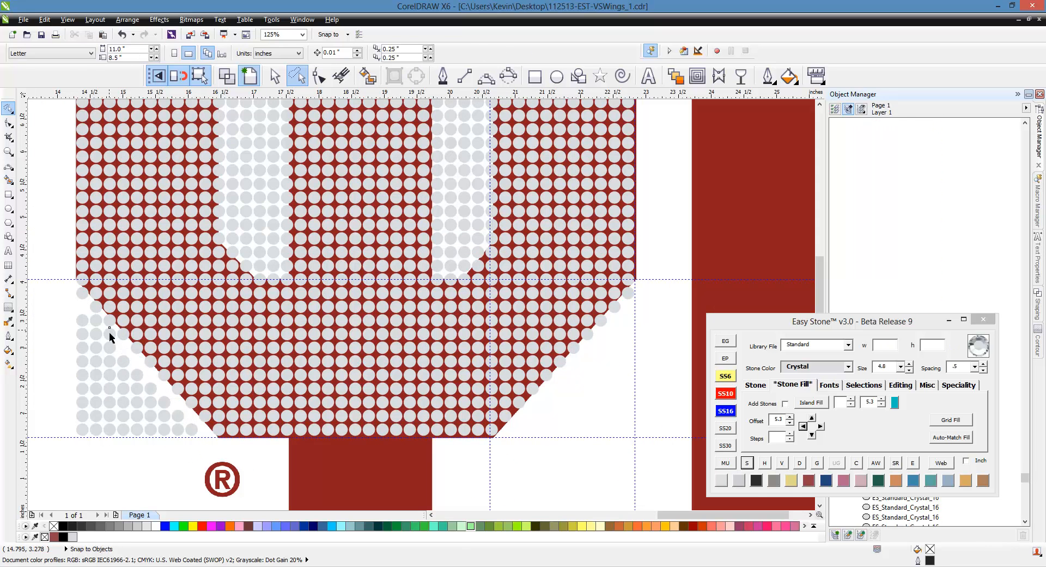
- Delete the remaining triangle of surplus stones outside the O's lower-left corner with a freehand selection
mouse_move(57, 316)
mouse_down()
mouse_move(83, 304)
mouse_move(179, 403)
mouse_move(210, 454)
mouse_move(74, 464)
mouse_up()
key(Delete)
scroll(150, 401, down, 2)
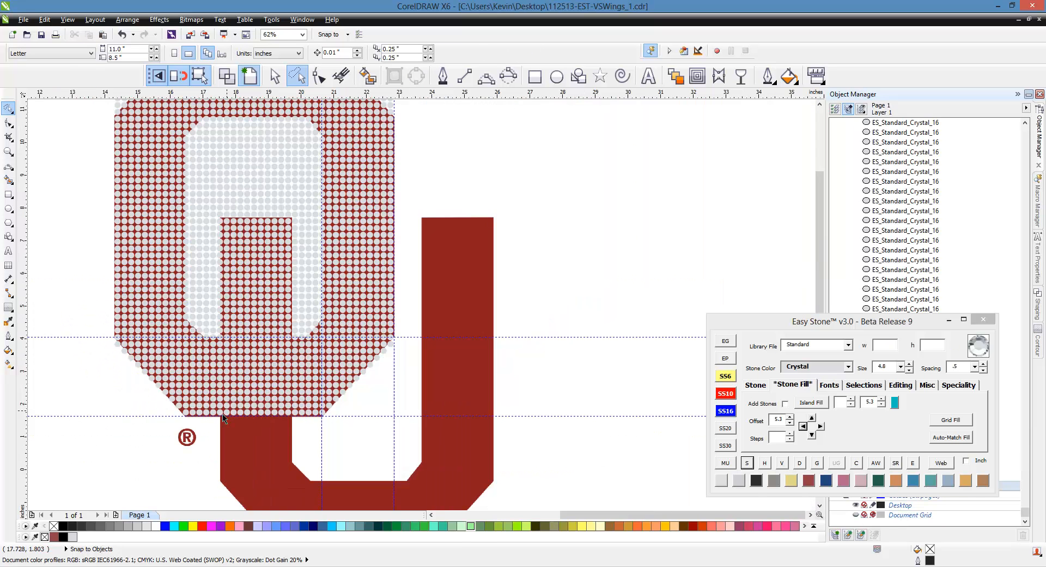
- Delete a horizontal run of stones across the white gap left of the U's stem, just above the opening's slanted corner
scroll(424, 443, up, 2)
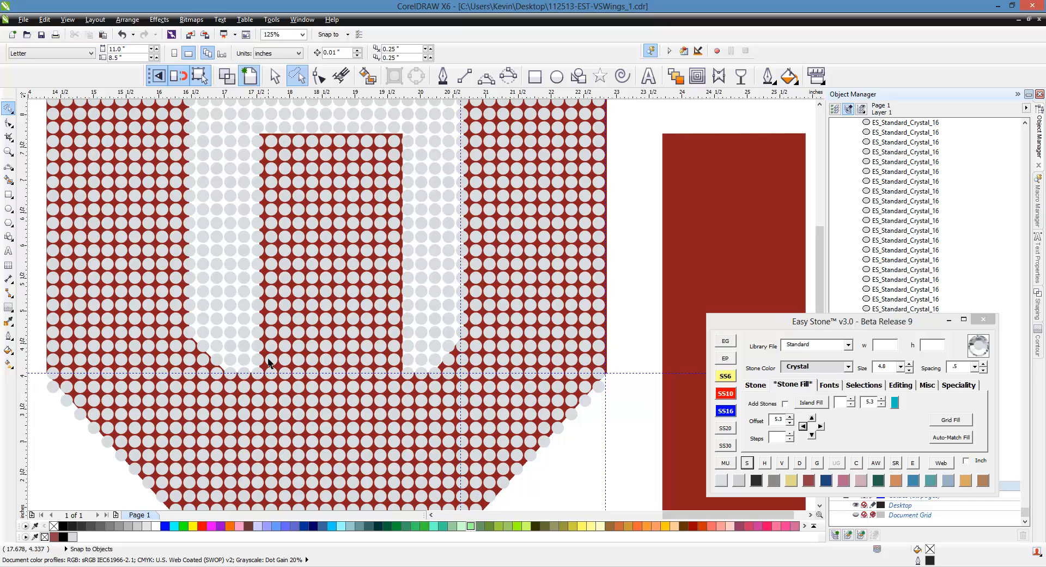
scroll(494, 359, down, 2)
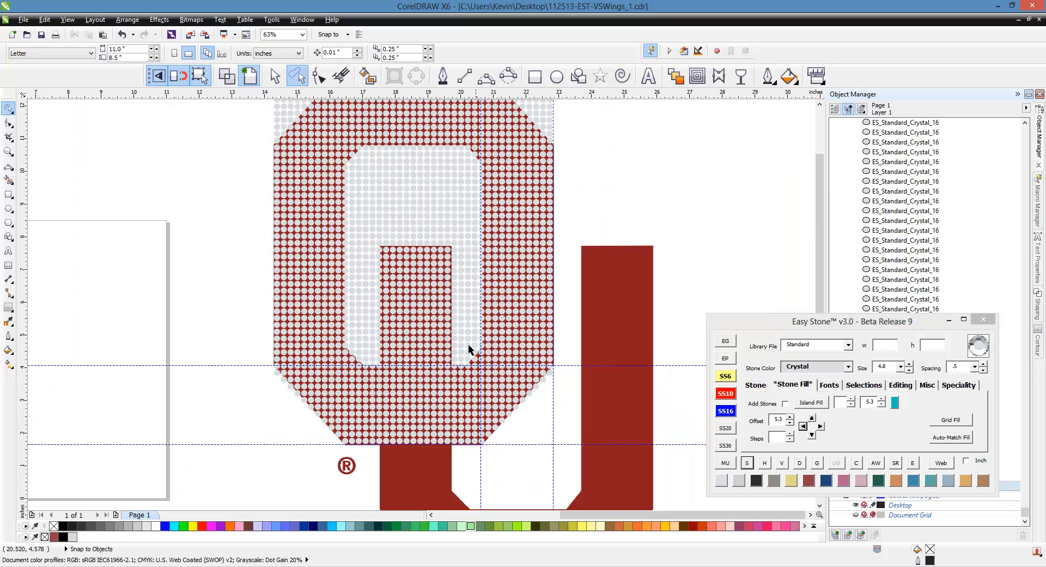
scroll(465, 339, up, 2)
scroll(475, 335, up, 1)
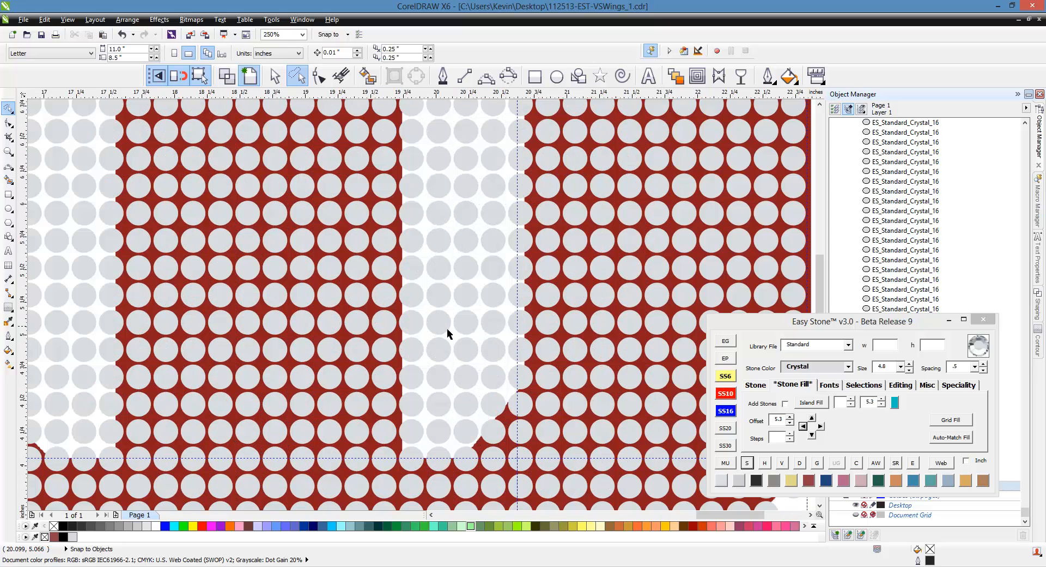
scroll(410, 331, down, 2)
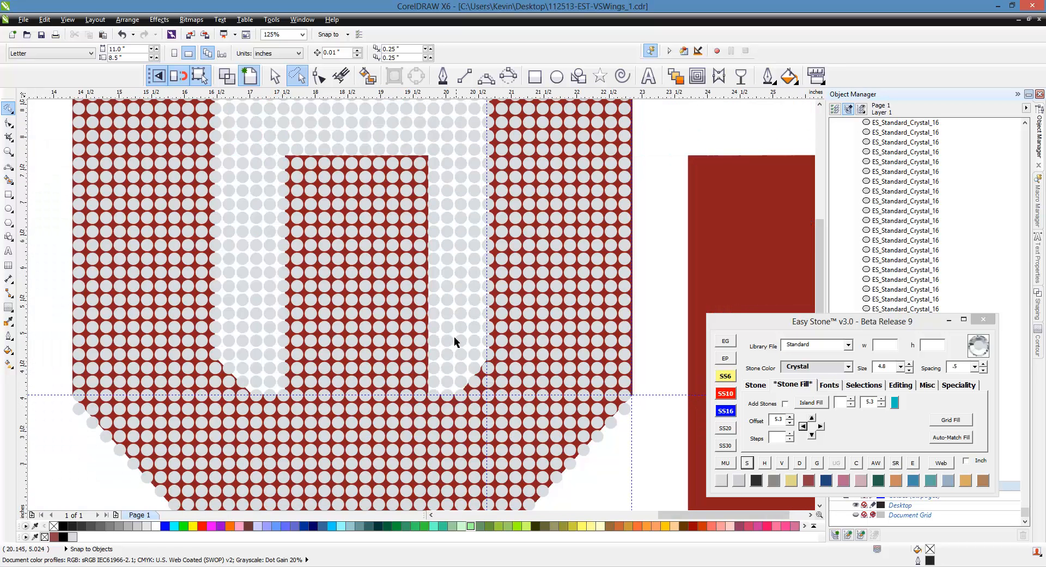
scroll(261, 343, up, 2)
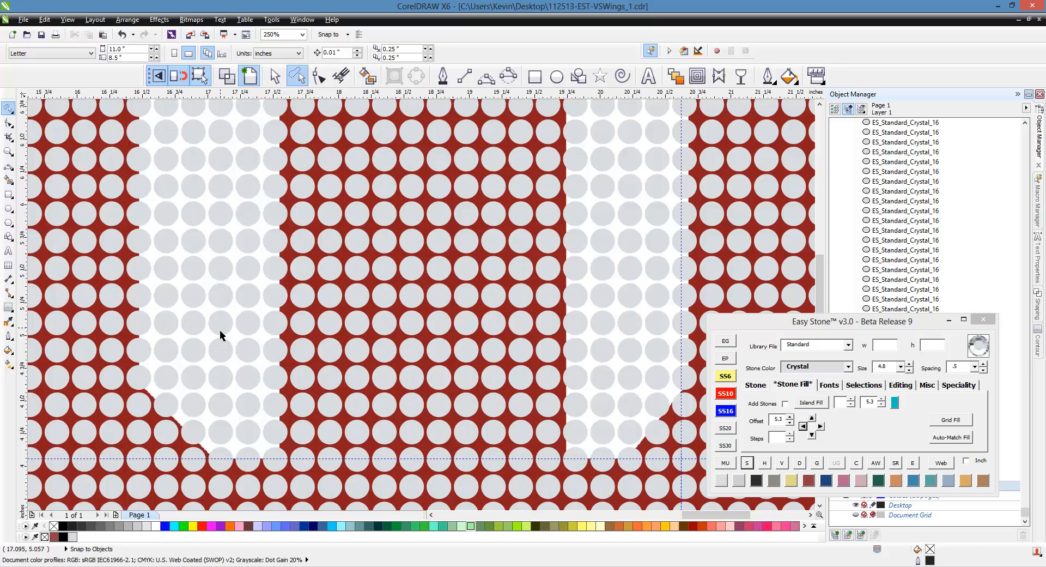
scroll(401, 344, down, 1)
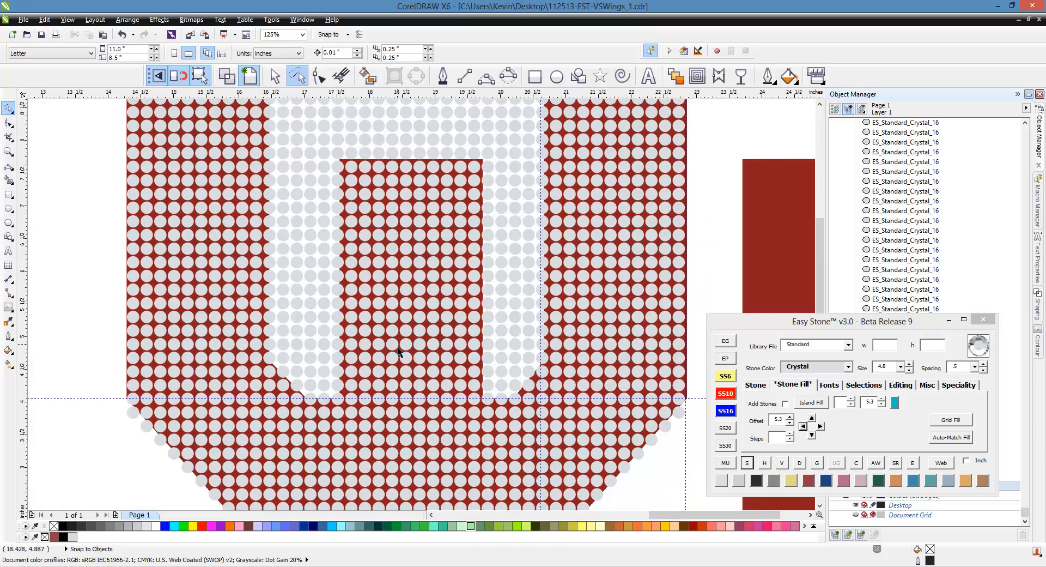
scroll(305, 342, up, 1)
click(278, 354)
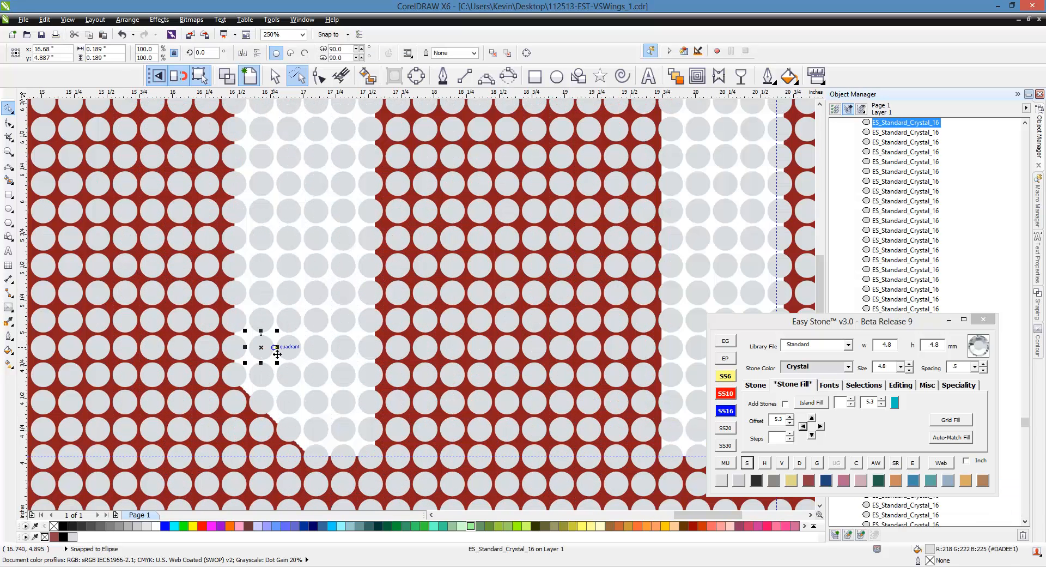
drag(277, 354, 327, 346)
key(Delete)
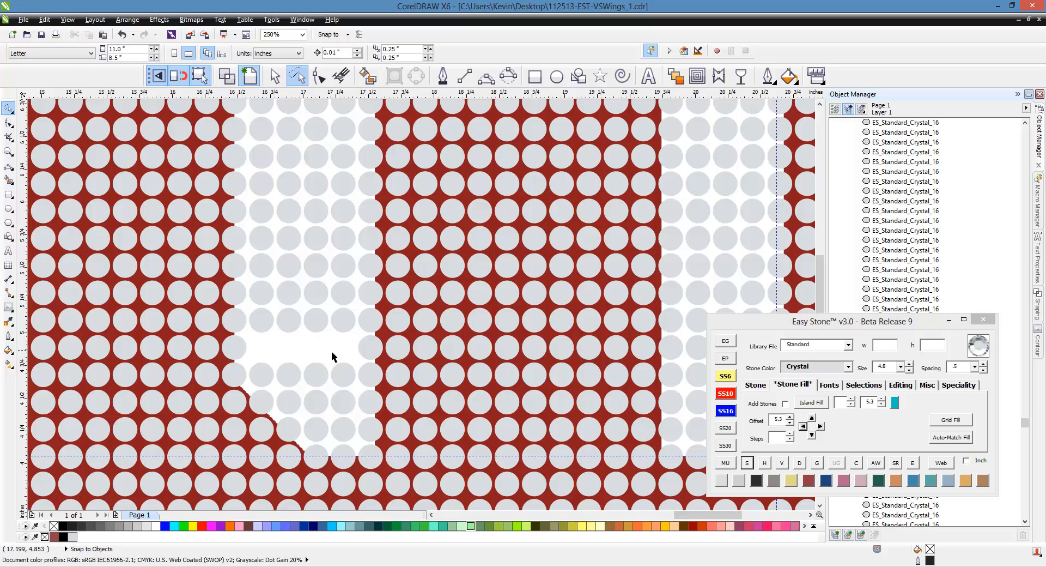
- Delete the horizontal run of stones across the white gap right of the U's stem, level with the cleared run on the other side
scroll(299, 321, down, 2)
scroll(452, 336, up, 2)
click(440, 322)
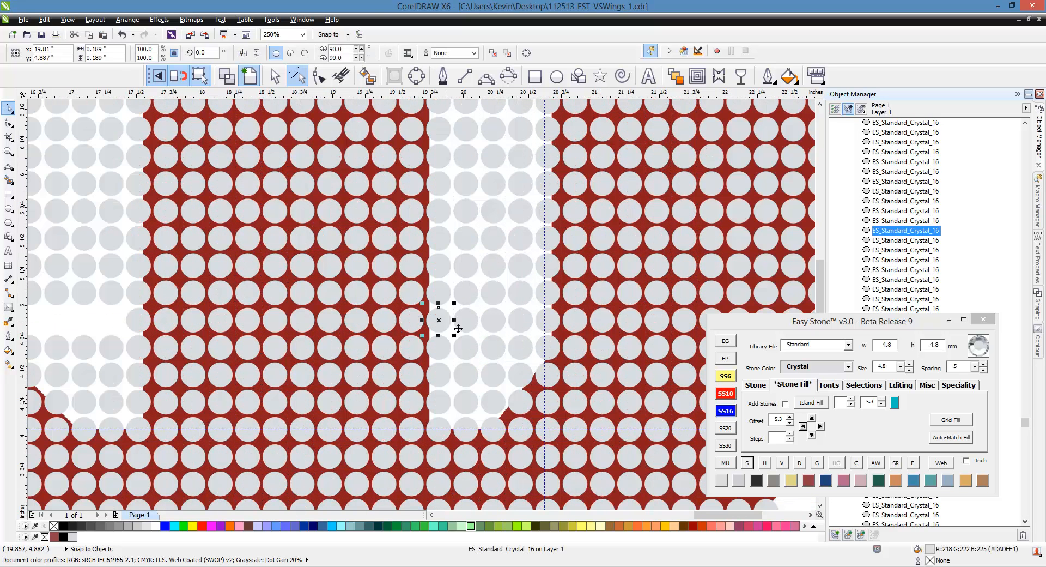
key(Delete)
click(469, 324)
key(Delete)
click(495, 323)
key(Delete)
click(524, 324)
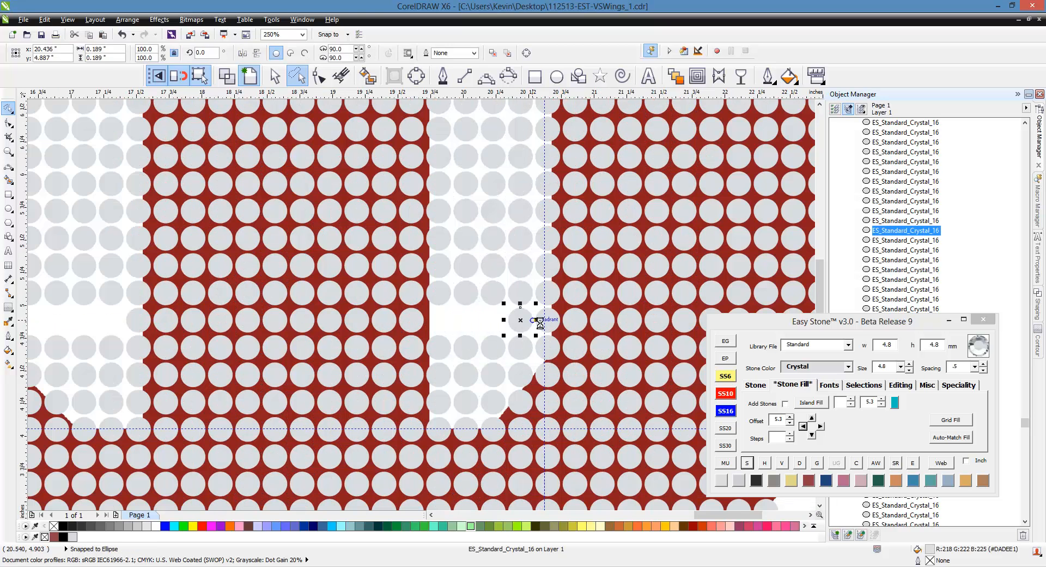
key(Delete)
scroll(510, 316, down, 2)
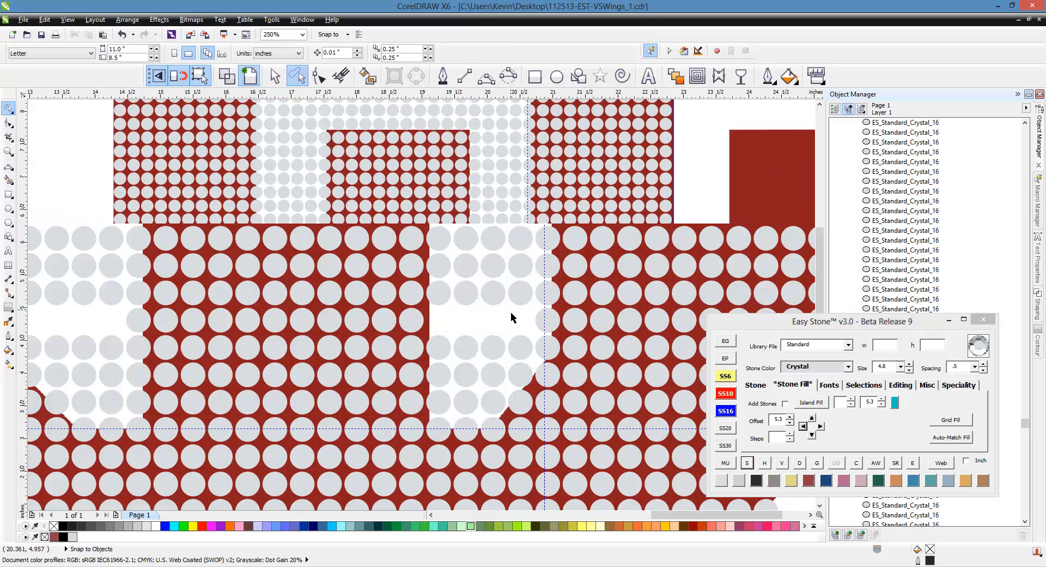
click(515, 305)
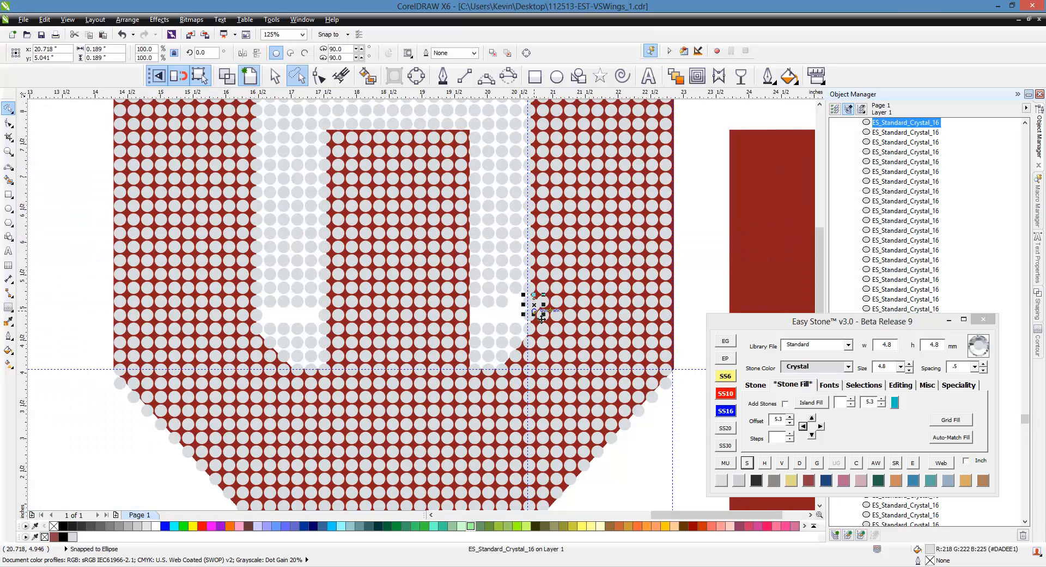
key(Delete)
scroll(458, 320, up, 2)
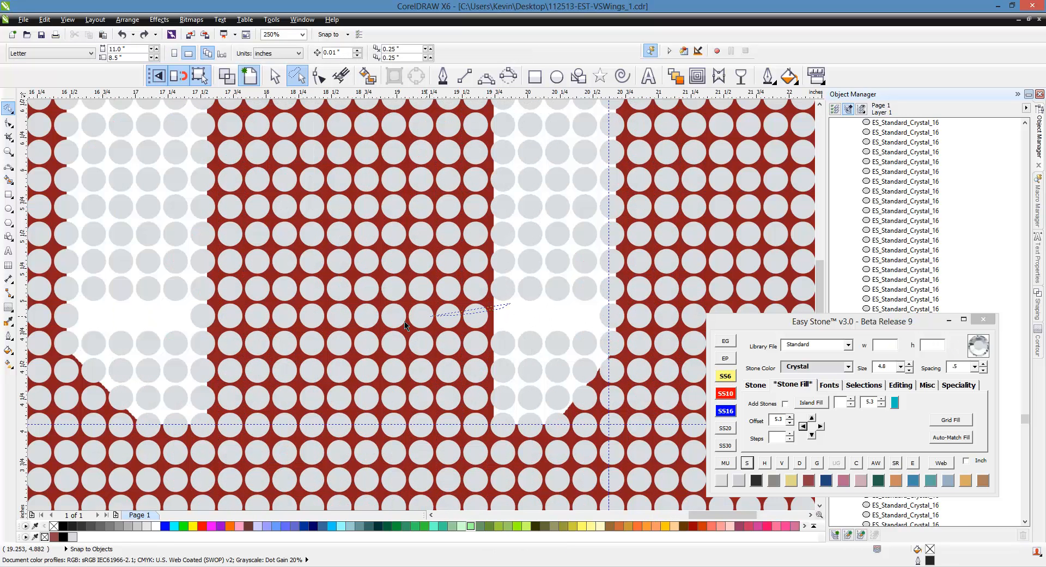
- Select one stone row across the U's stem and each side of the O with the Pick tool to compare their stone counts
click(283, 84)
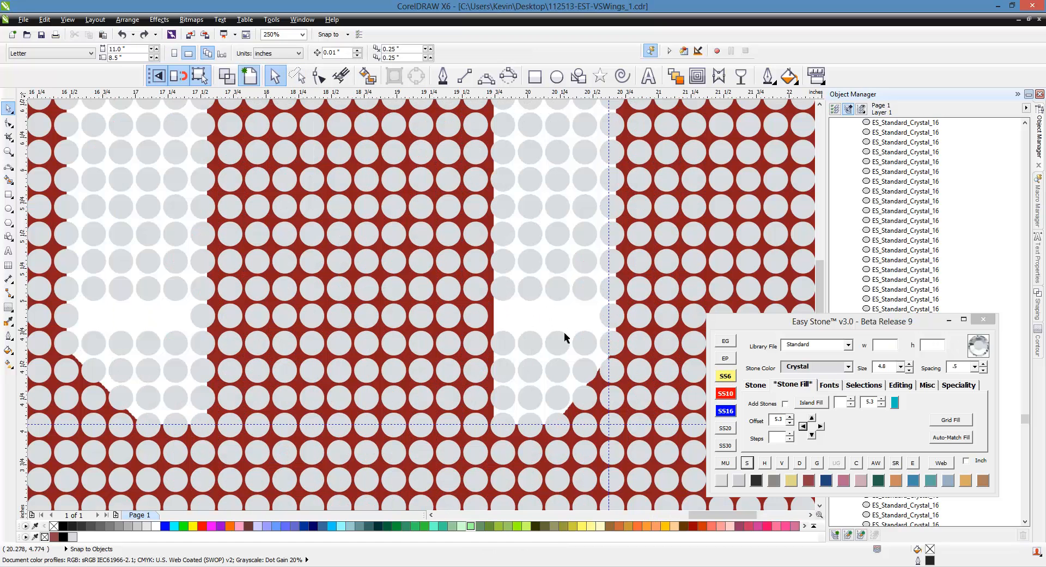
drag(517, 302, 176, 332)
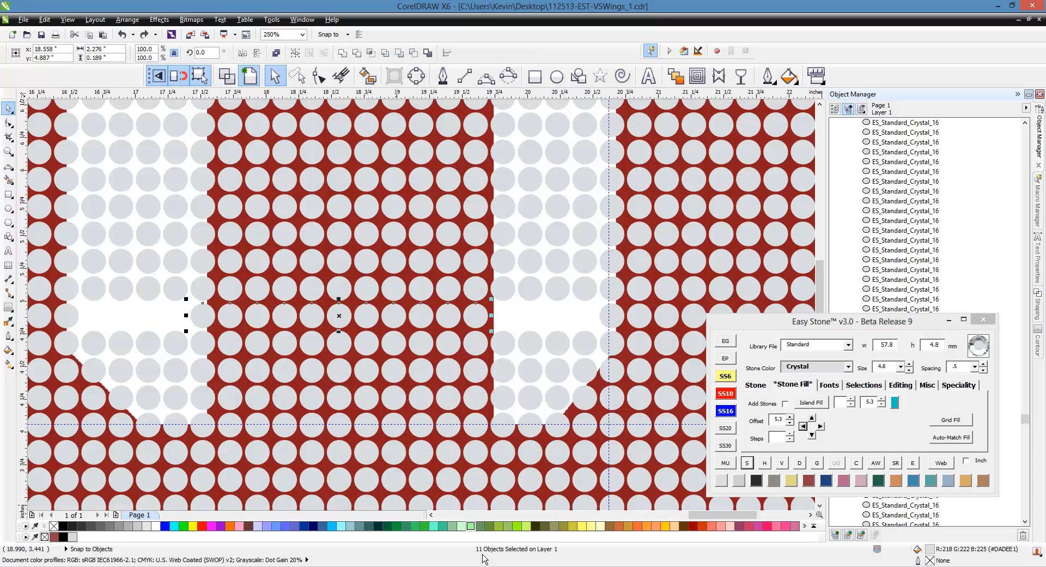
click(522, 308)
scroll(522, 308, down, 3)
scroll(737, 303, up, 3)
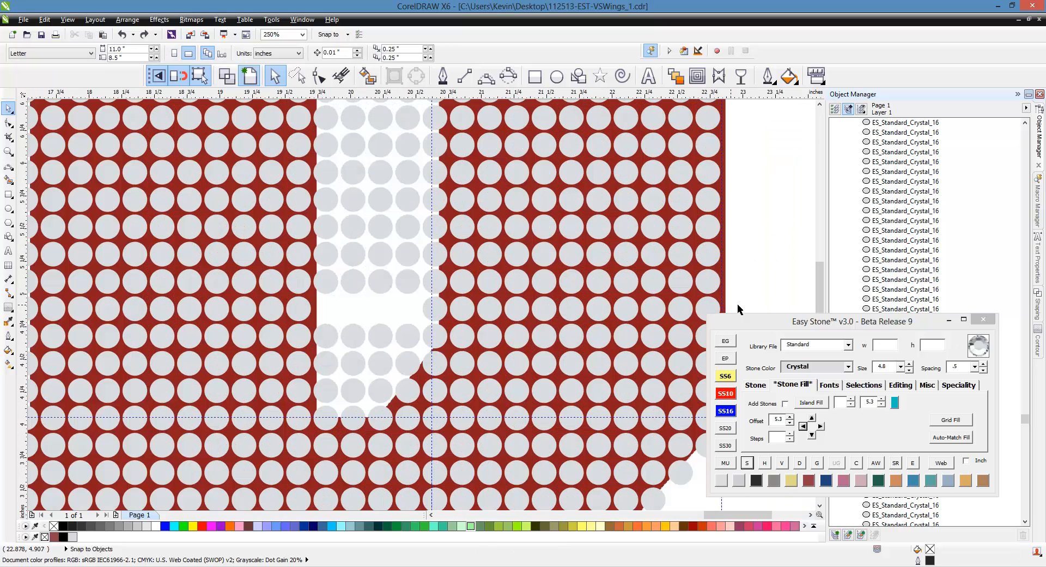
drag(751, 287, 410, 326)
scroll(322, 334, down, 2)
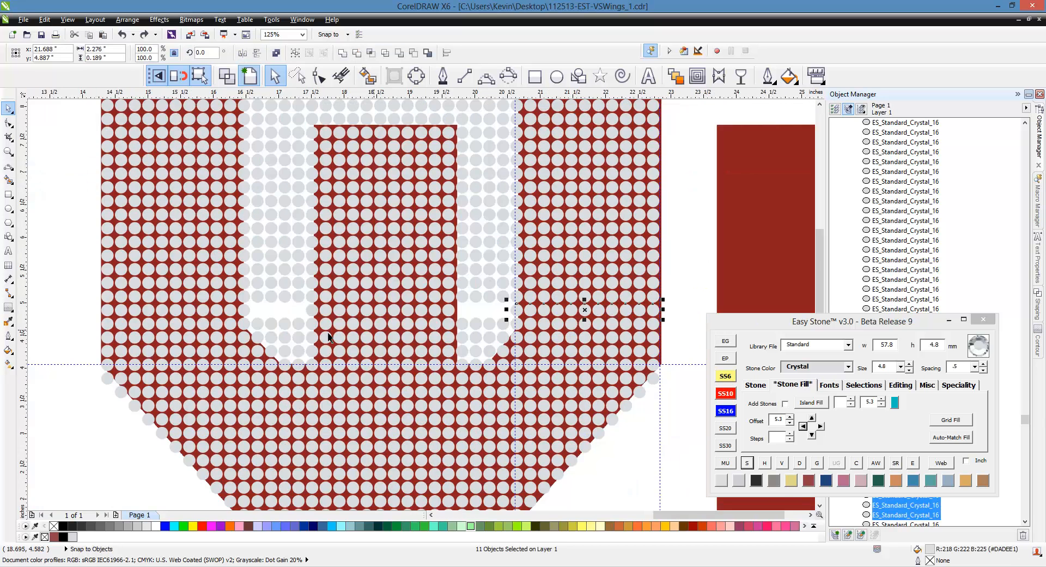
scroll(516, 323, up, 1)
scroll(435, 305, up, 1)
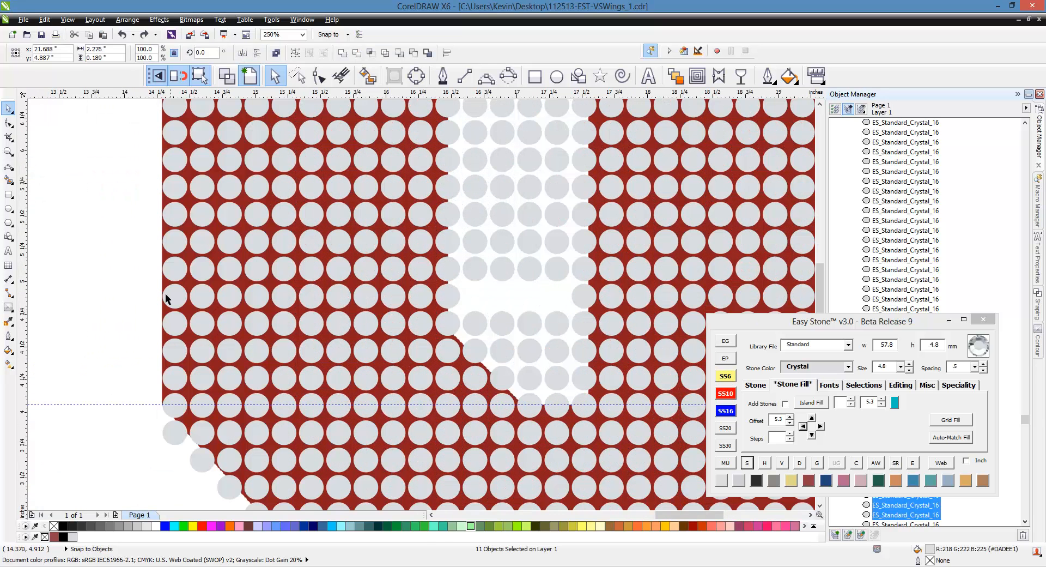
drag(143, 280, 474, 312)
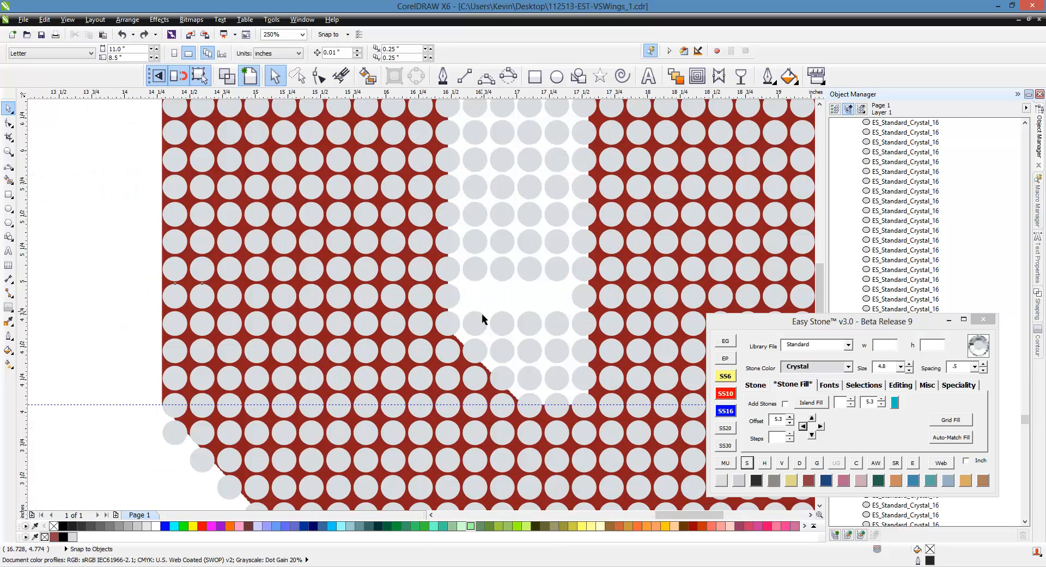
click(124, 244)
- Delete the loose stones below the cleared run in the gap left of the U's stem, keeping those along the red edges
scroll(436, 323, down, 2)
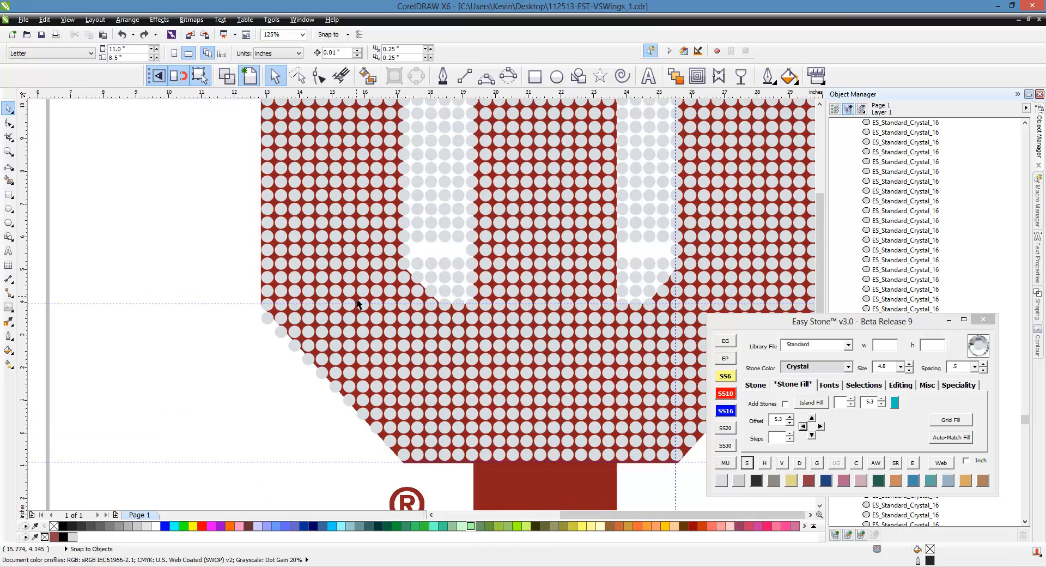
scroll(427, 354, down, 1)
scroll(424, 377, up, 1)
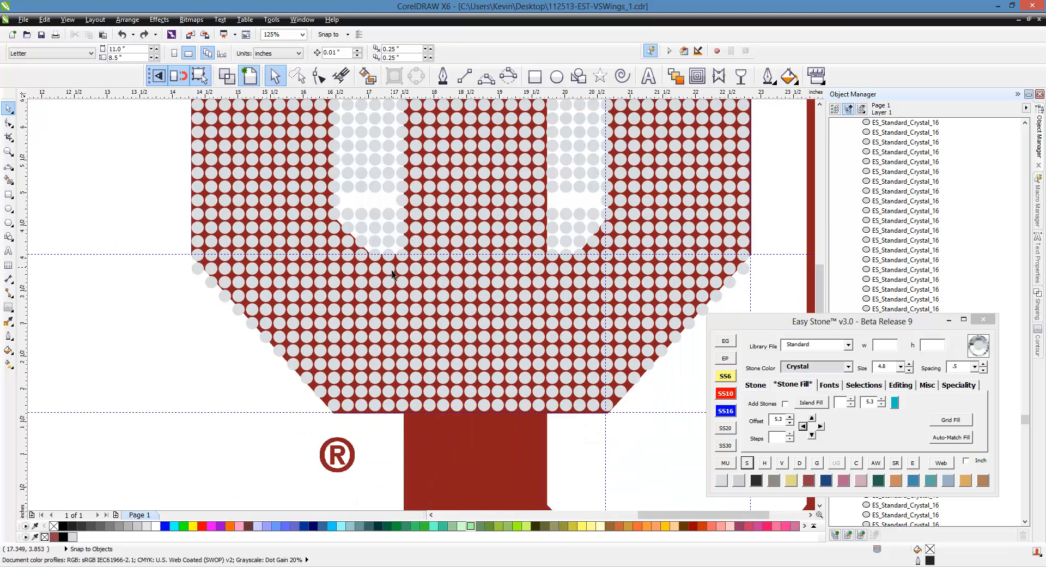
scroll(362, 224, up, 2)
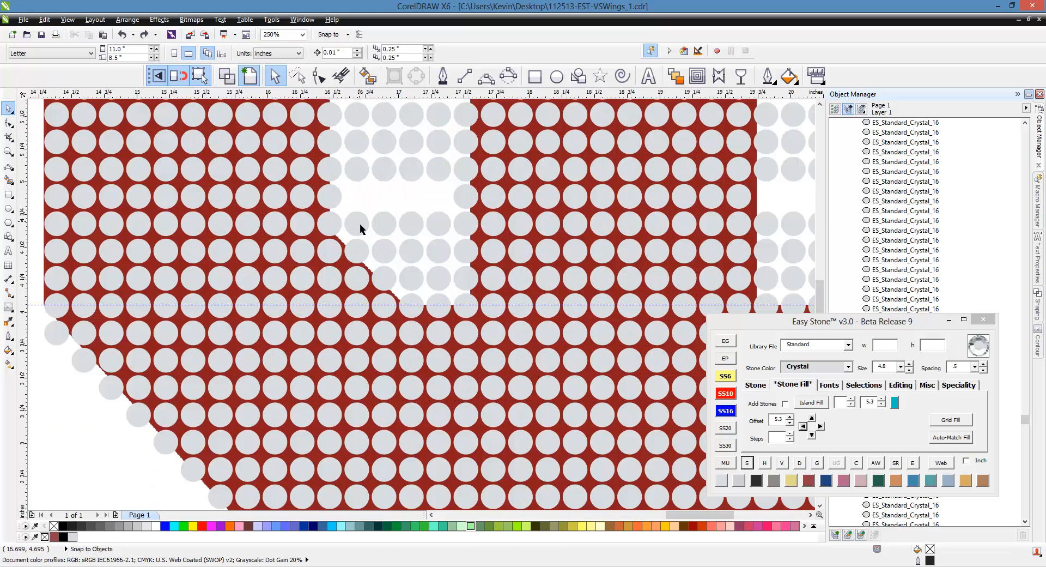
scroll(439, 274, up, 2)
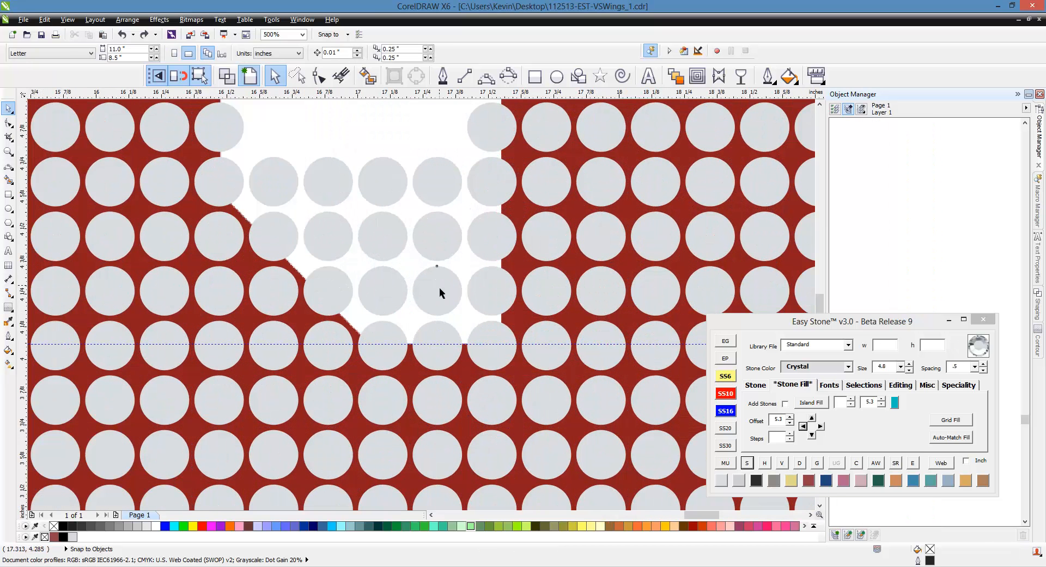
click(439, 287)
key(Delete)
click(461, 234)
key(Delete)
click(455, 188)
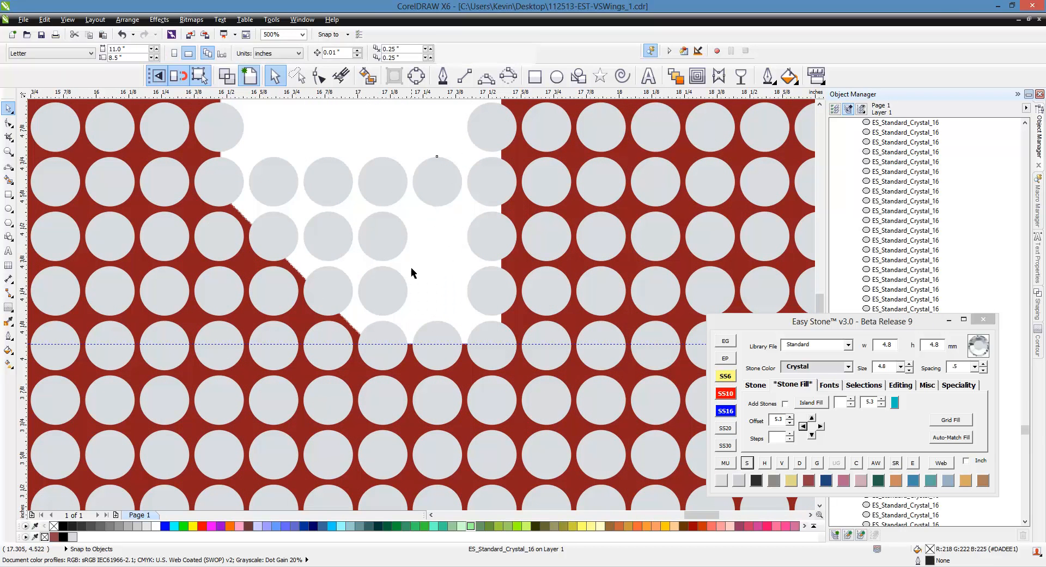
key(Delete)
click(395, 292)
key(Delete)
click(374, 254)
key(Delete)
click(288, 191)
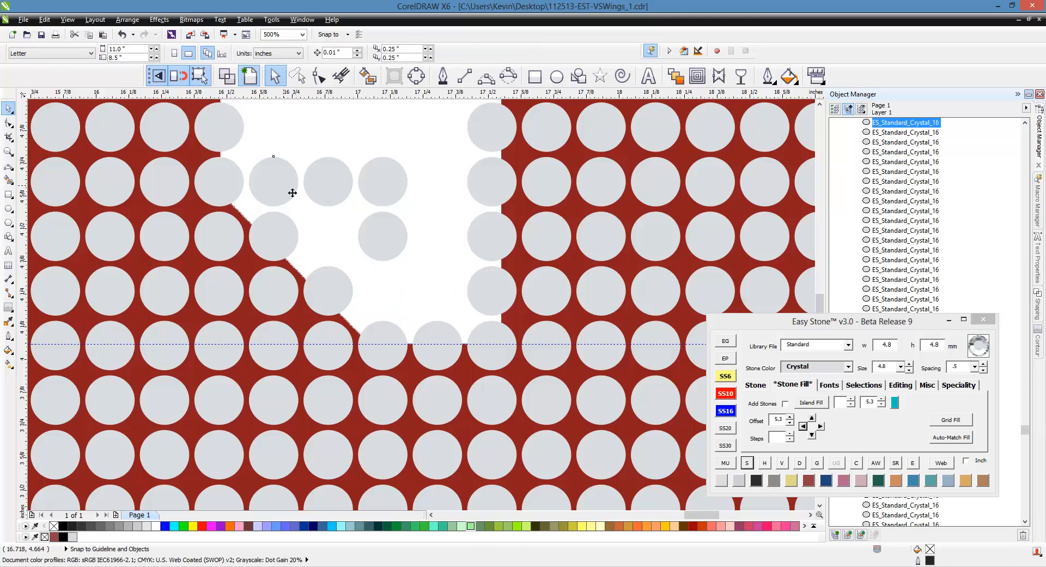
key(Delete)
click(327, 183)
key(Delete)
click(382, 236)
scroll(245, 264, down, 4)
key(Delete)
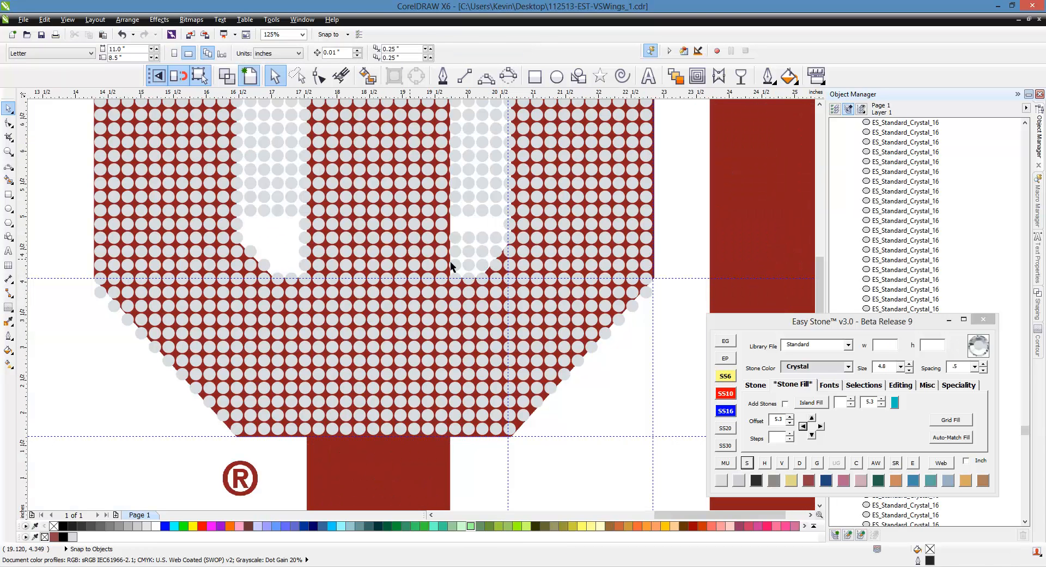
- Delete the loose stones below the cleared run in the gap right of the U's stem, keeping those along the slanted corner
scroll(462, 240, up, 4)
click(433, 206)
key(Delete)
click(584, 204)
key(Delete)
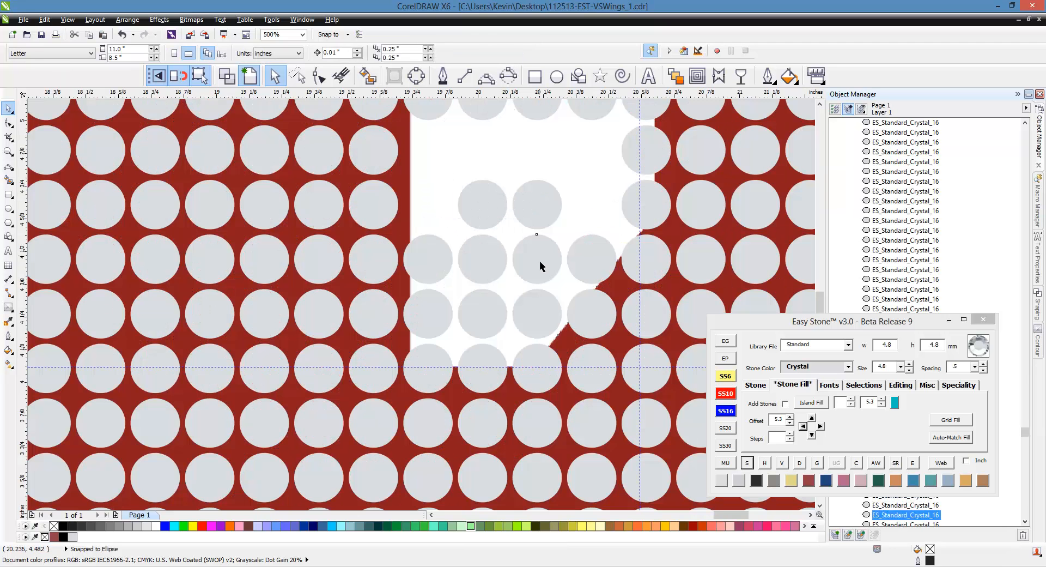
click(539, 260)
key(Delete)
click(492, 309)
key(Delete)
click(430, 316)
key(Delete)
click(436, 264)
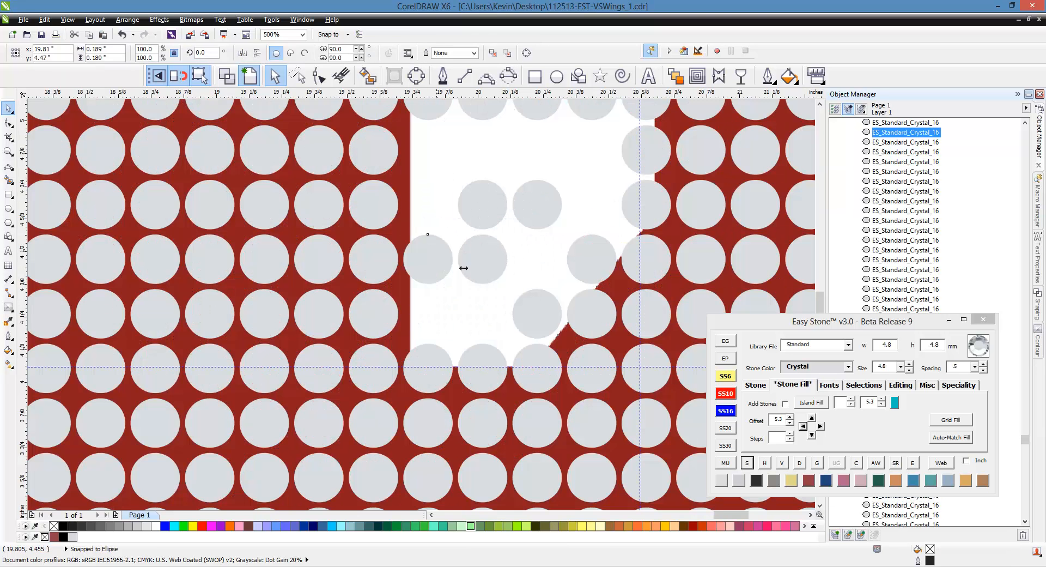
key(Delete)
click(483, 256)
key(Delete)
click(490, 213)
key(Delete)
- Delete the diagonal line of stones just outside the O's upper-right slanted edge, separating the surplus corner stones
scroll(447, 246, down, 6)
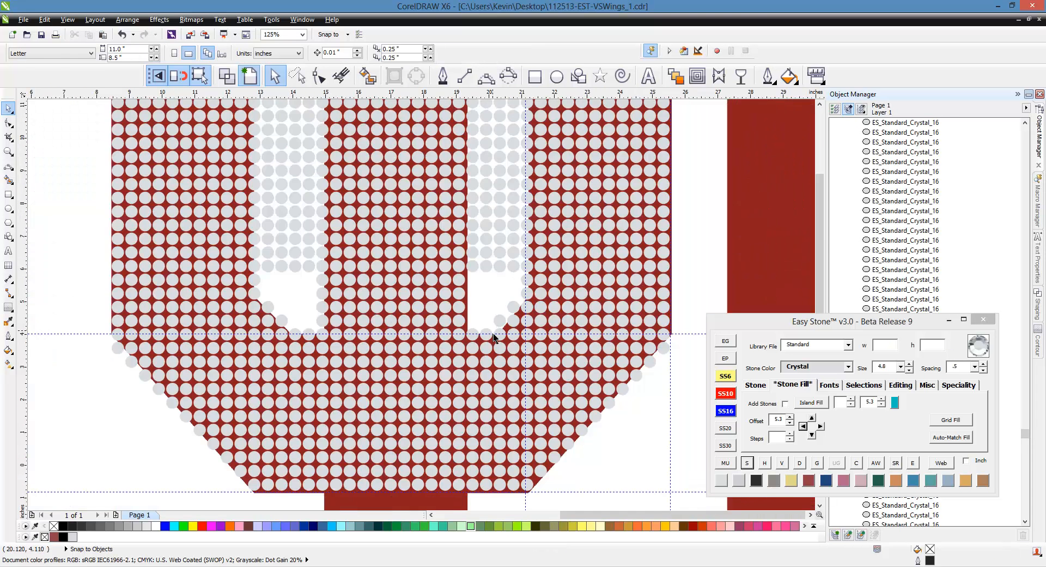
scroll(462, 243, up, 3)
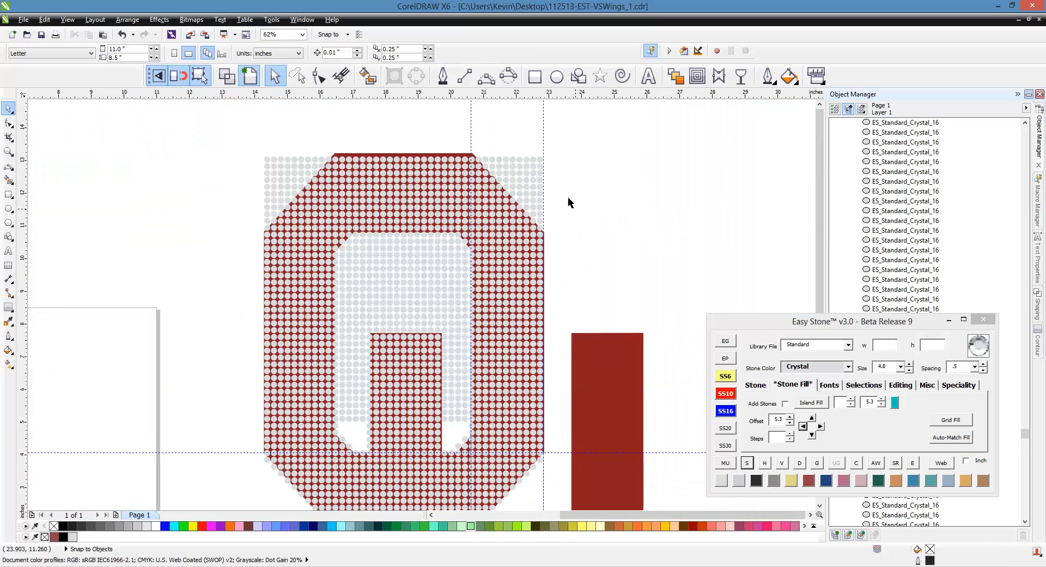
scroll(524, 172, up, 3)
click(339, 148)
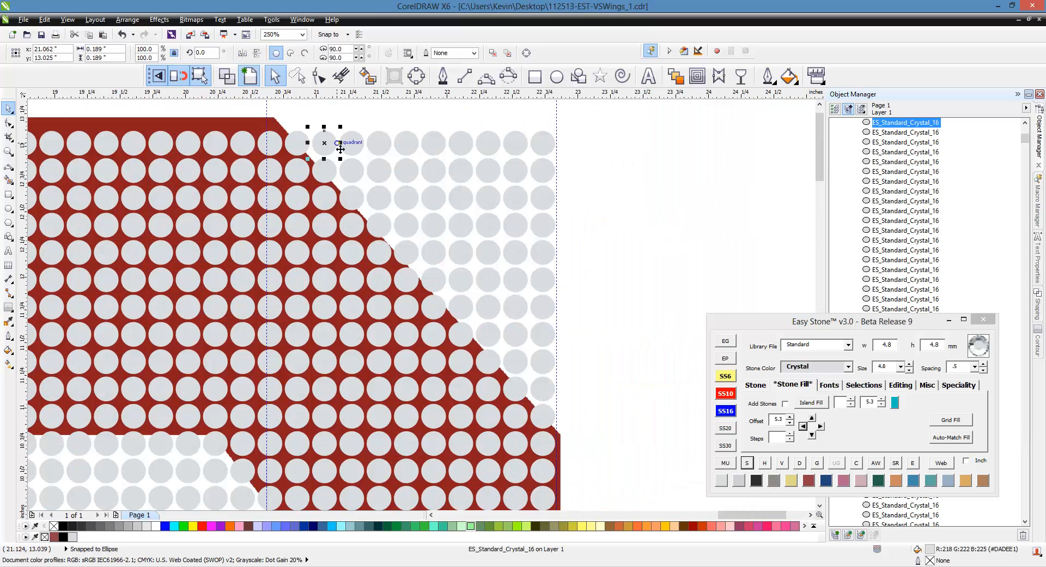
key(Delete)
click(359, 182)
key(Delete)
click(384, 205)
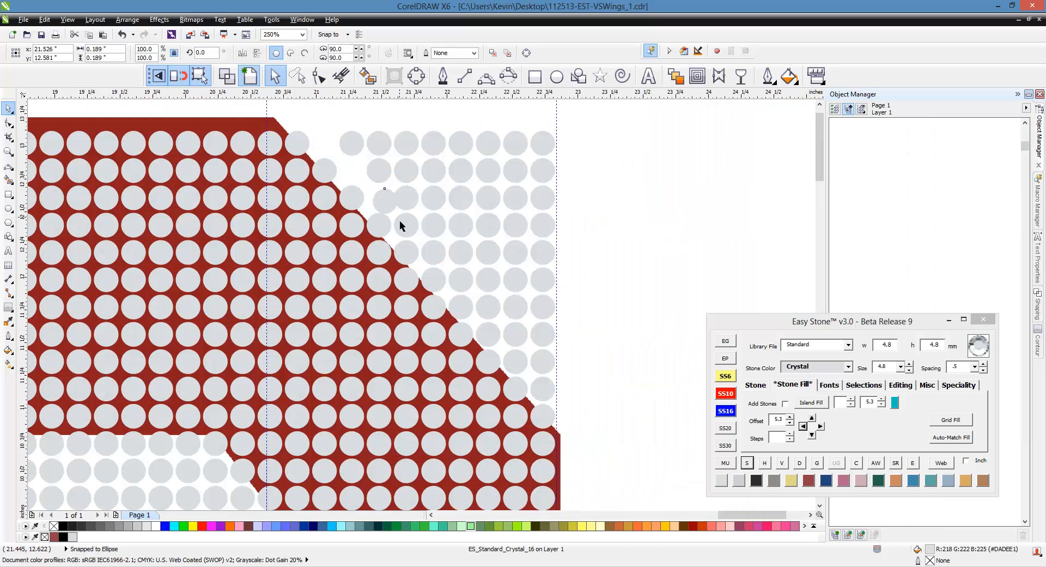
key(Delete)
click(402, 222)
key(Delete)
click(433, 252)
key(Delete)
click(461, 279)
key(Delete)
click(488, 306)
key(Delete)
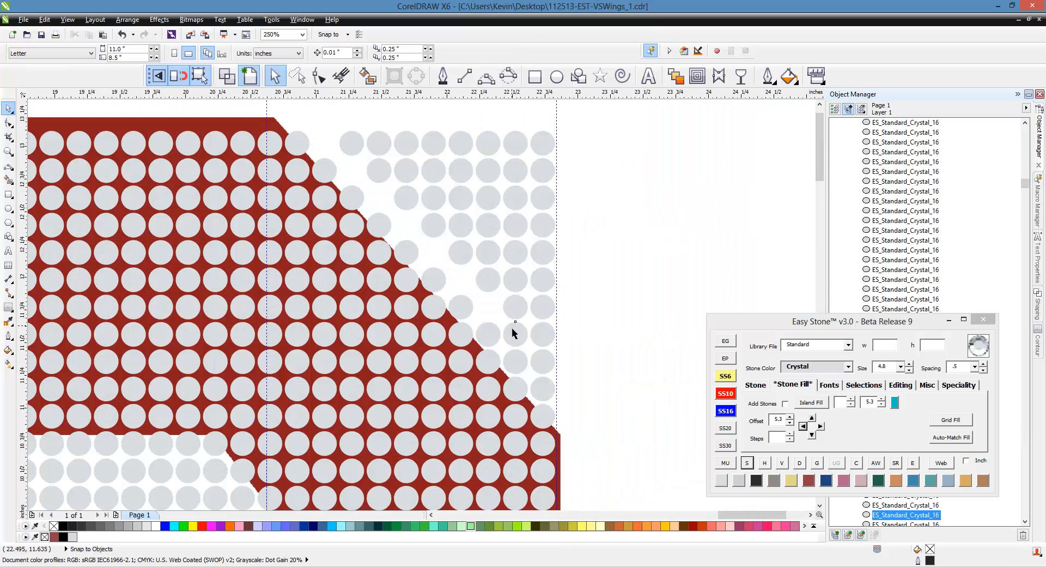
click(515, 334)
click(542, 358)
key(Delete)
- Select the surplus triangle of stones outside the O's upper-right corner with the Freehand Pick tool and delete it
click(297, 76)
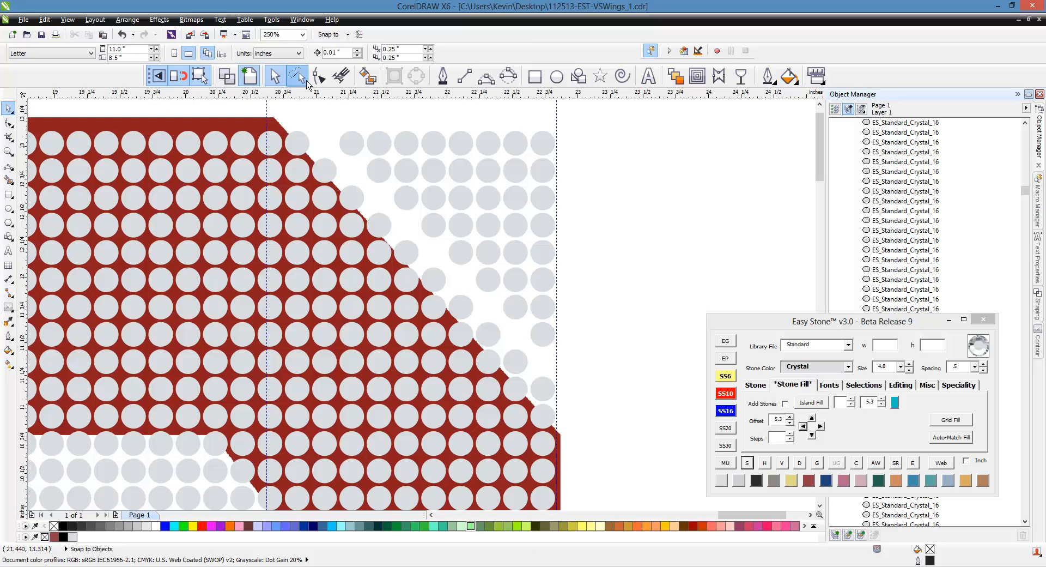
mouse_move(563, 120)
mouse_down()
mouse_move(597, 352)
mouse_move(576, 370)
mouse_move(449, 270)
mouse_move(330, 134)
mouse_up()
key(Delete)
- Delete the diagonal line of stones just outside the O's upper-left slanted edge, separating the surplus corner stones
scroll(649, 201, down, 4)
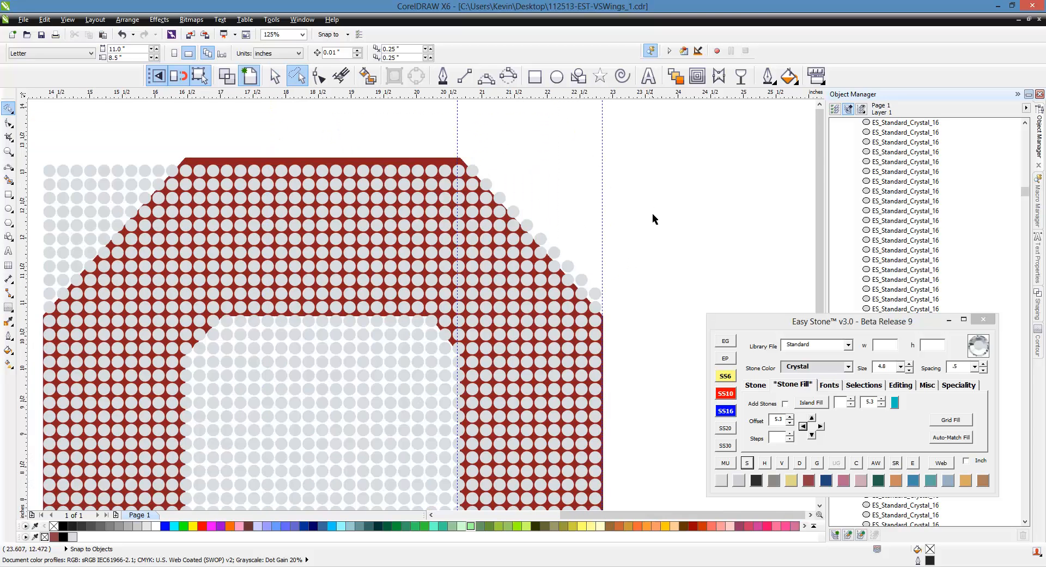
scroll(316, 210, up, 4)
click(554, 174)
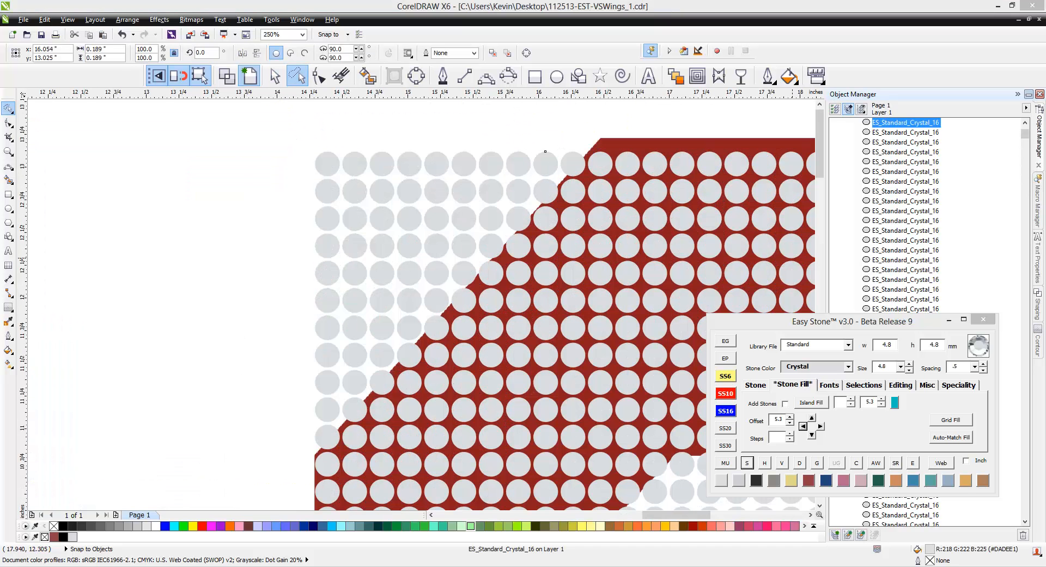
click(553, 174)
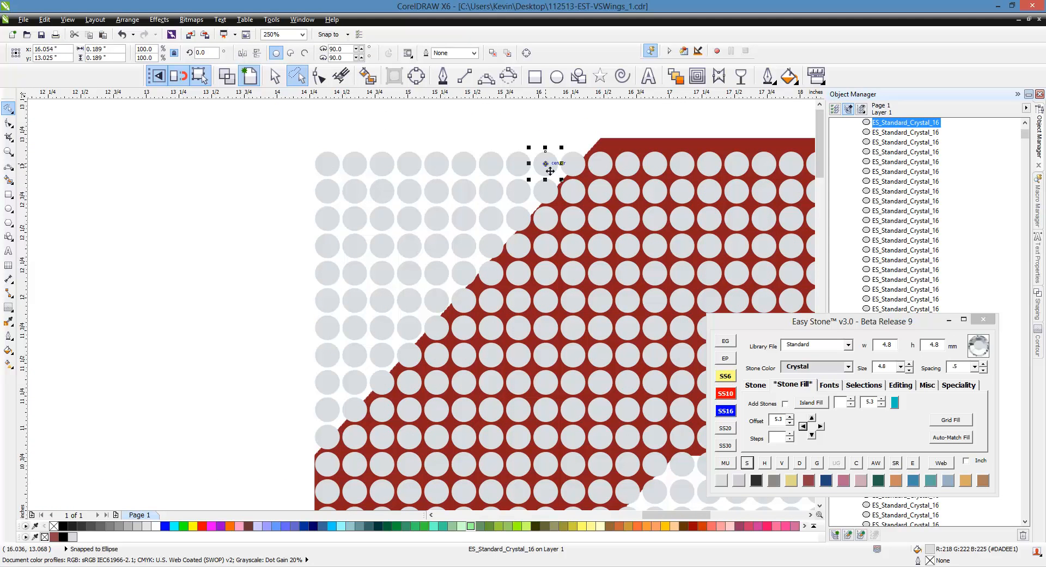
drag(553, 174, 527, 201)
key(Delete)
click(489, 223)
key(Delete)
click(462, 247)
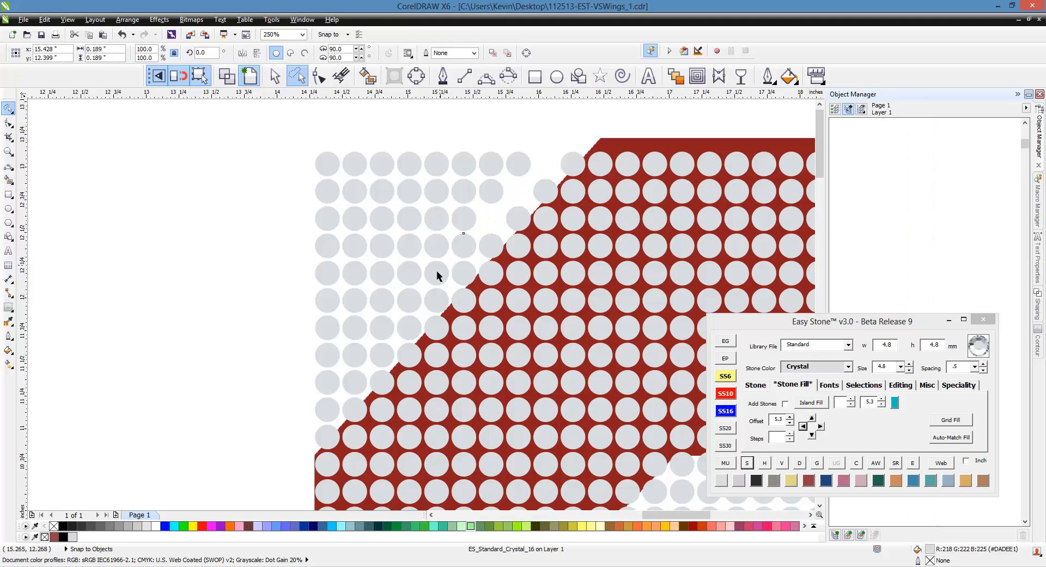
key(Delete)
click(436, 271)
key(Delete)
click(410, 304)
key(Delete)
click(383, 326)
key(Delete)
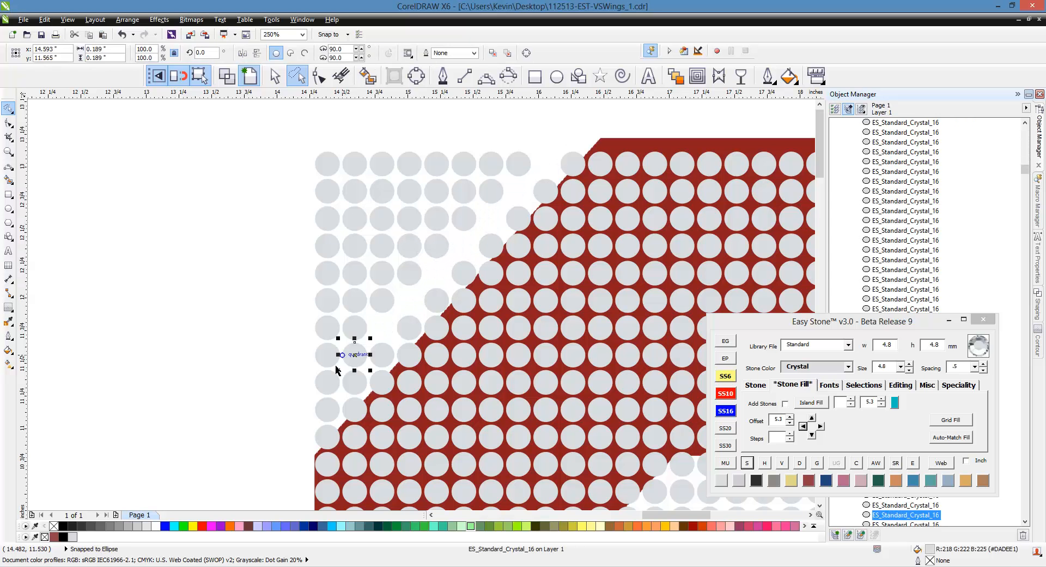
click(354, 353)
key(Delete)
click(326, 381)
key(Delete)
- Delete the remaining triangle of surplus stones outside the O's upper-left corner with a freehand selection
mouse_move(285, 342)
mouse_down()
mouse_move(332, 147)
mouse_move(375, 125)
mouse_move(525, 123)
mouse_move(553, 153)
mouse_move(380, 327)
mouse_move(339, 385)
mouse_move(273, 391)
mouse_up()
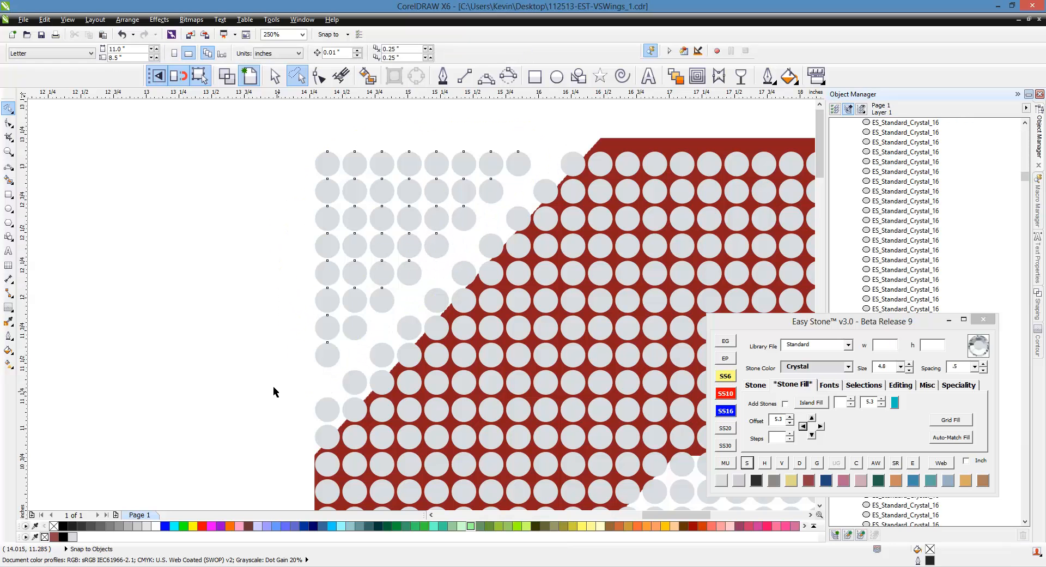
key(Delete)
- Delete the surplus stones bordering the slanted upper-left corner inside the O's opening
scroll(345, 228, down, 2)
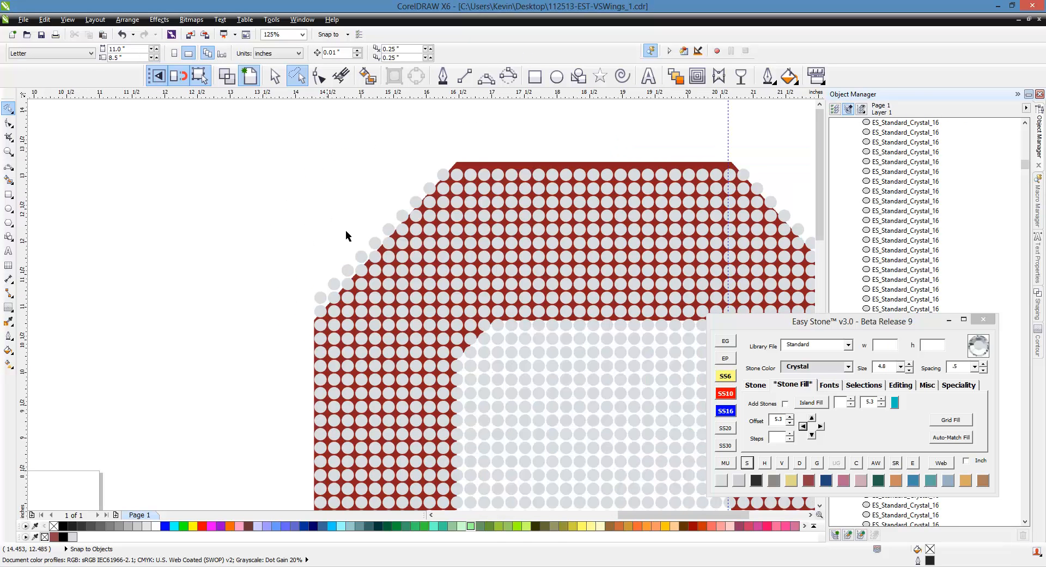
scroll(492, 357, up, 2)
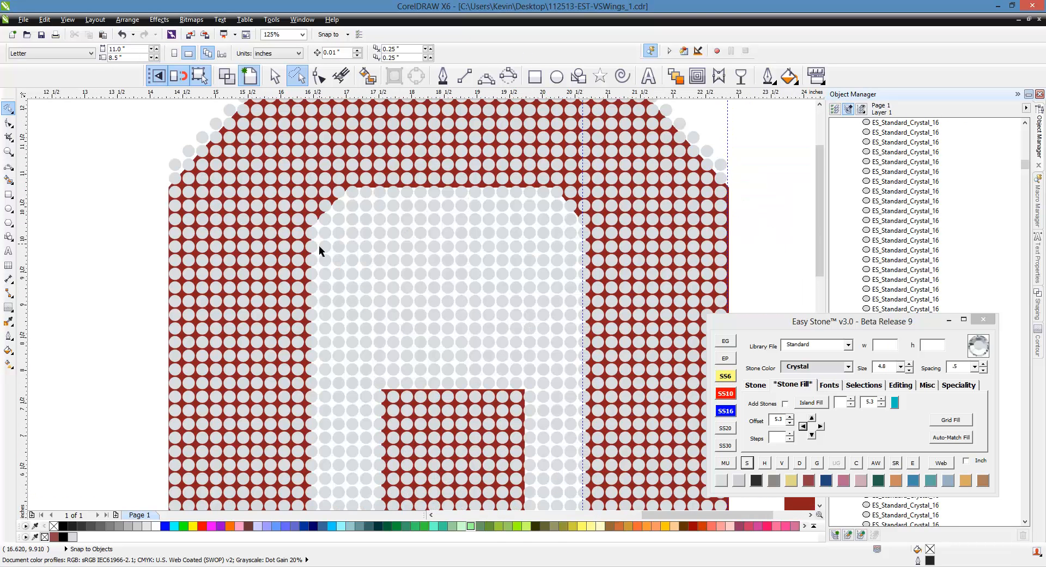
scroll(331, 231, up, 2)
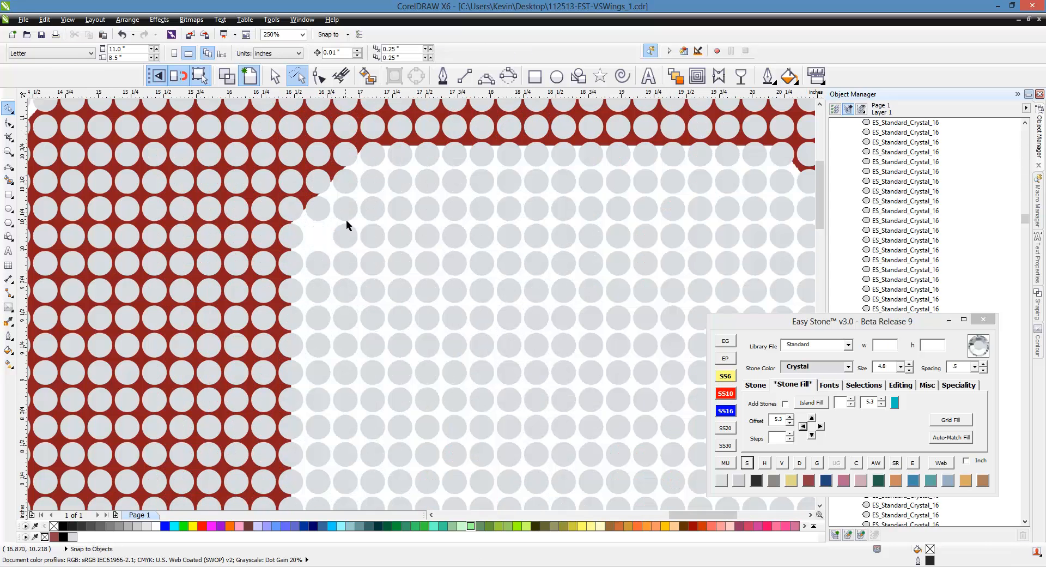
click(346, 211)
key(Delete)
click(380, 189)
key(Delete)
click(406, 184)
key(Delete)
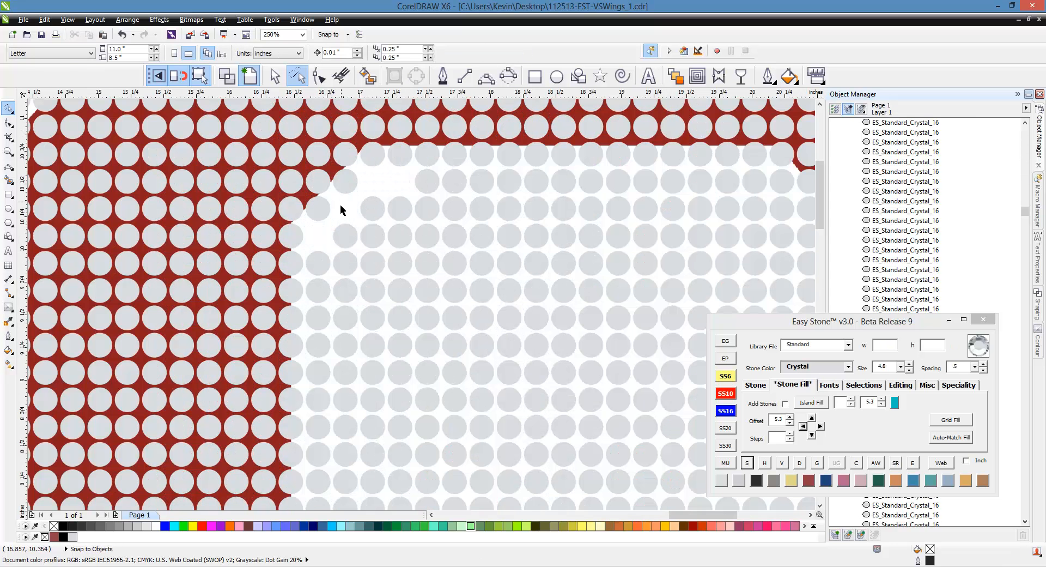
- Select the horizontal row of surplus stones just below the opening's upper edge from its two end stones and delete it
scroll(340, 206, down, 2)
click(390, 198)
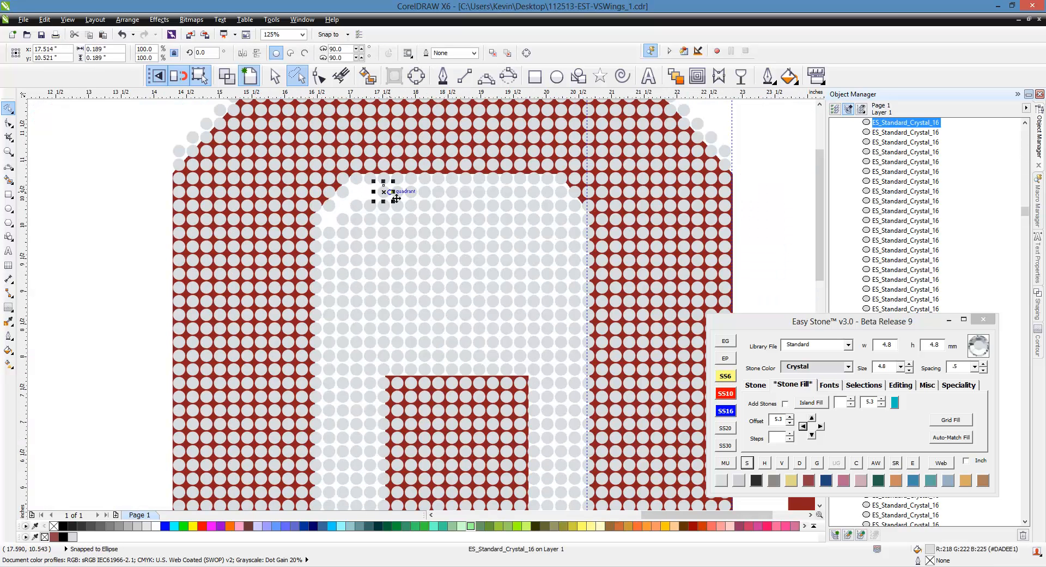
shift+click(561, 198)
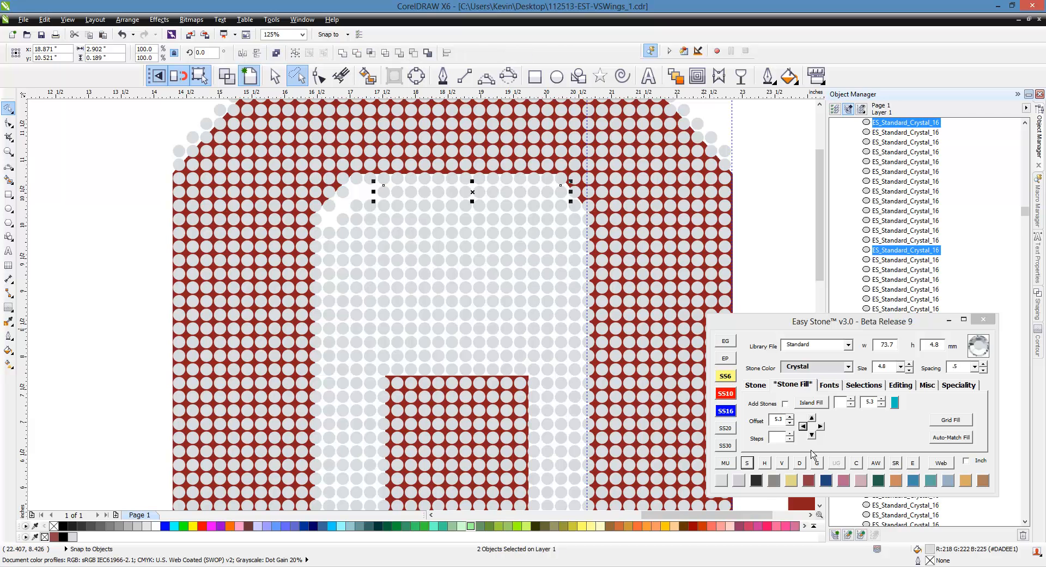
click(762, 463)
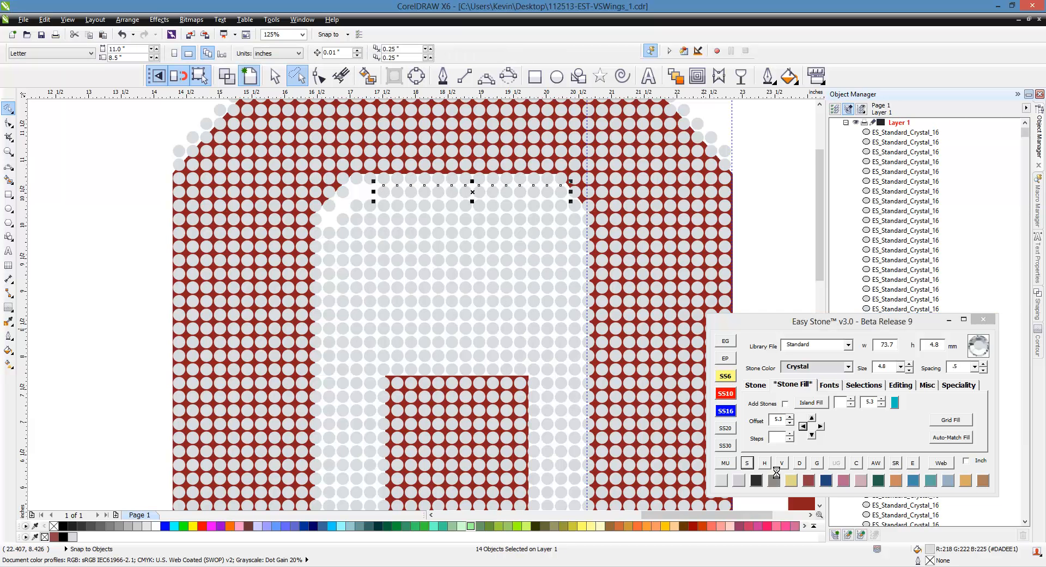
key(Delete)
- Delete the surplus stones bordering the slanted upper-right corner inside the O's opening
scroll(474, 276, down, 1)
scroll(531, 254, up, 2)
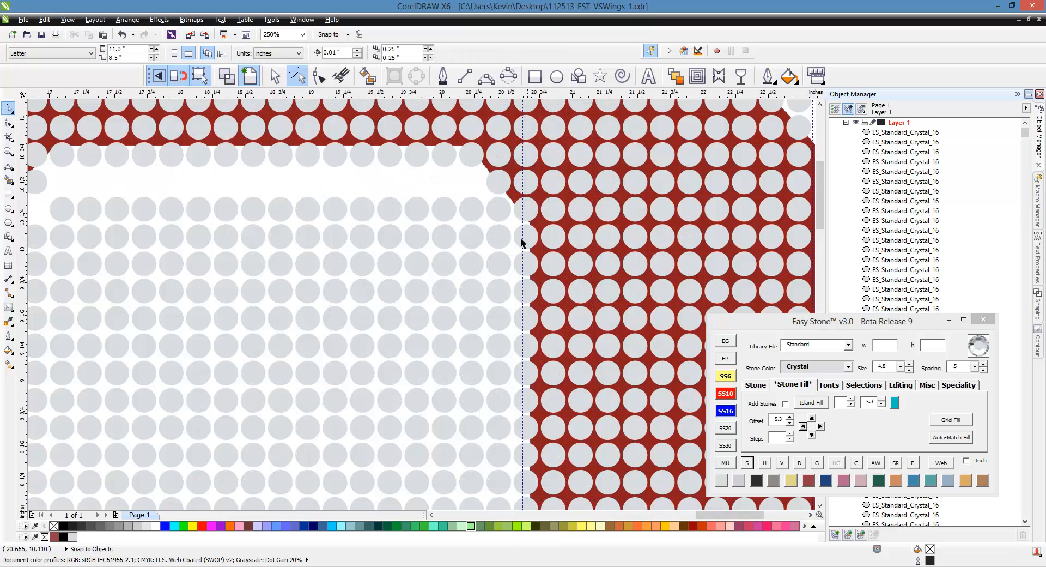
click(508, 243)
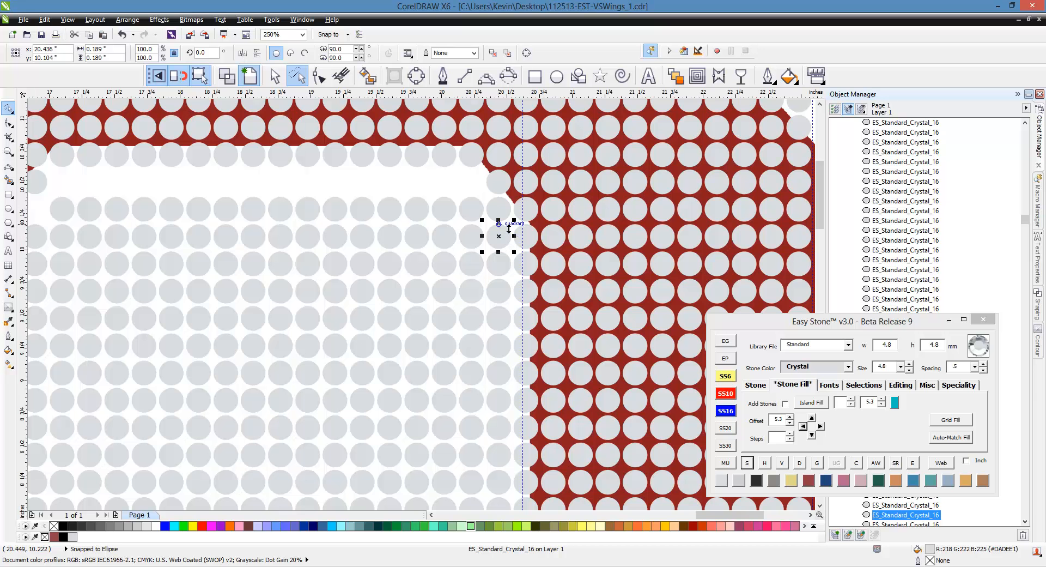
key(Delete)
click(473, 210)
key(Delete)
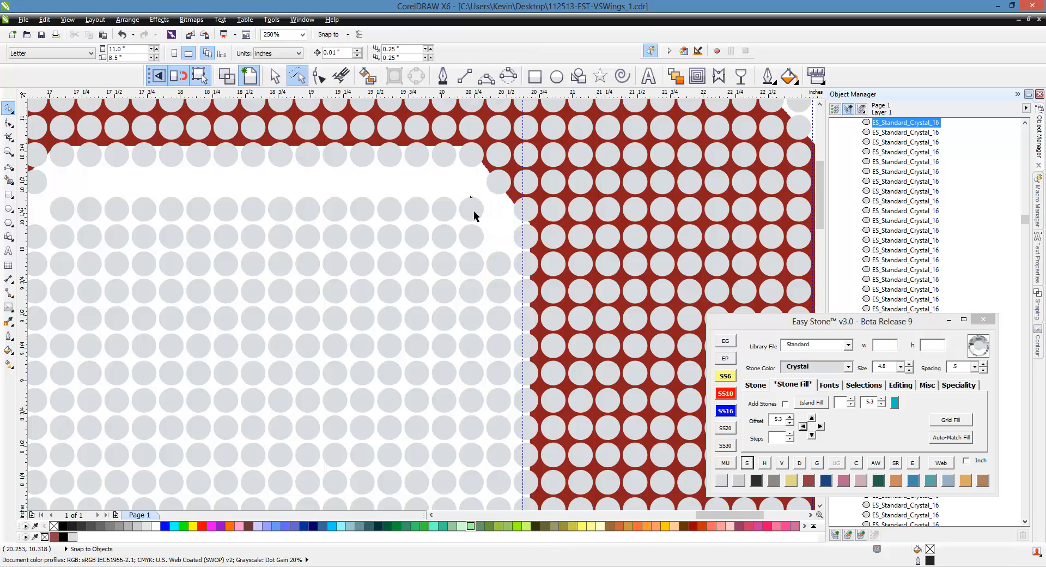
- Select the vertical column of surplus stones along the opening's right edge from its two end stones and delete it
scroll(474, 217, down, 2)
click(480, 226)
scroll(487, 392, down, 1)
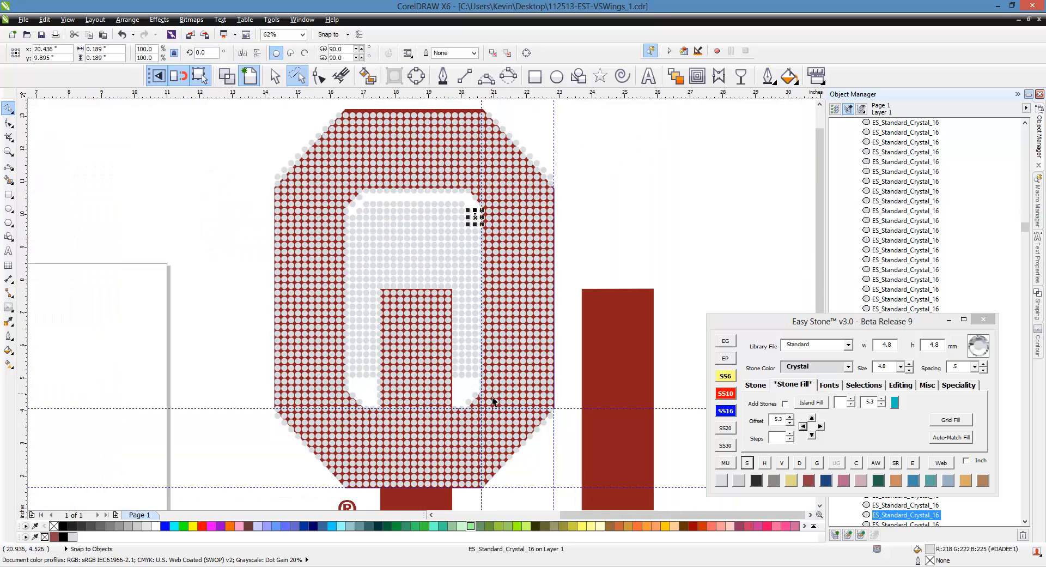
scroll(478, 376, up, 2)
shift+click(459, 356)
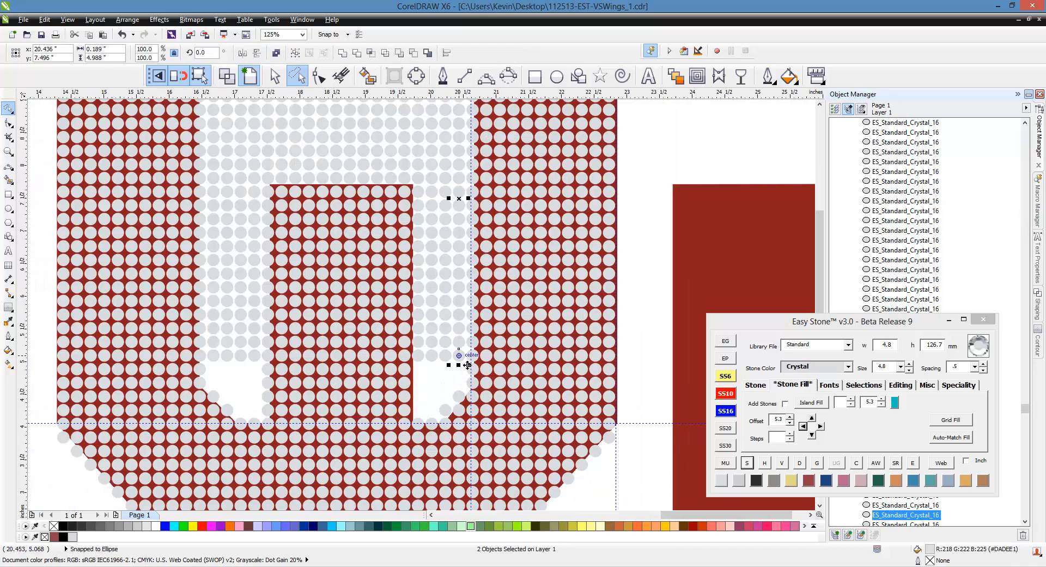
click(748, 463)
key(Delete)
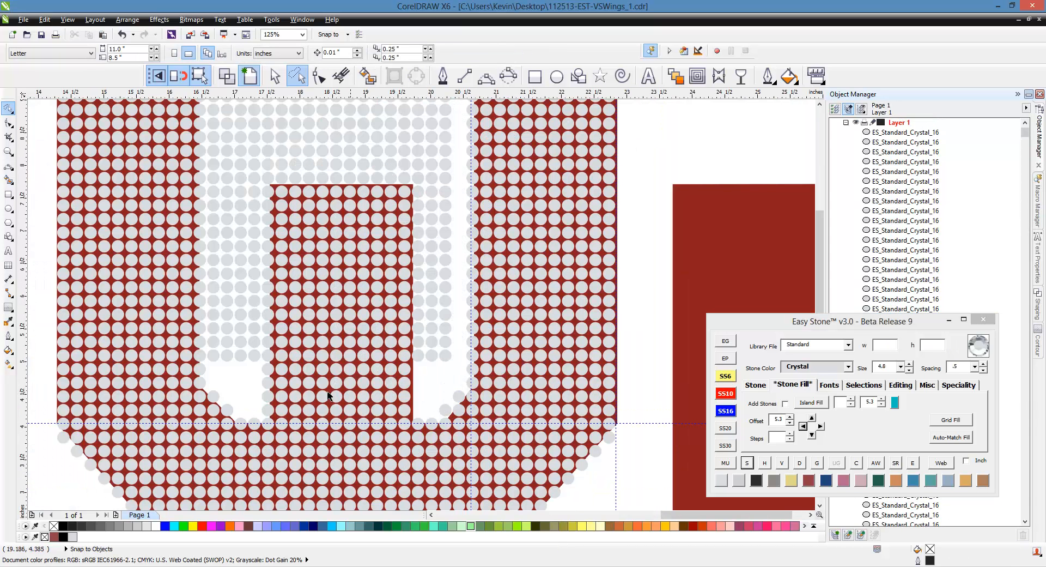
- Select the vertical column of surplus stones along the opening's left edge from its two end stones and delete it
click(224, 354)
scroll(245, 246, down, 2)
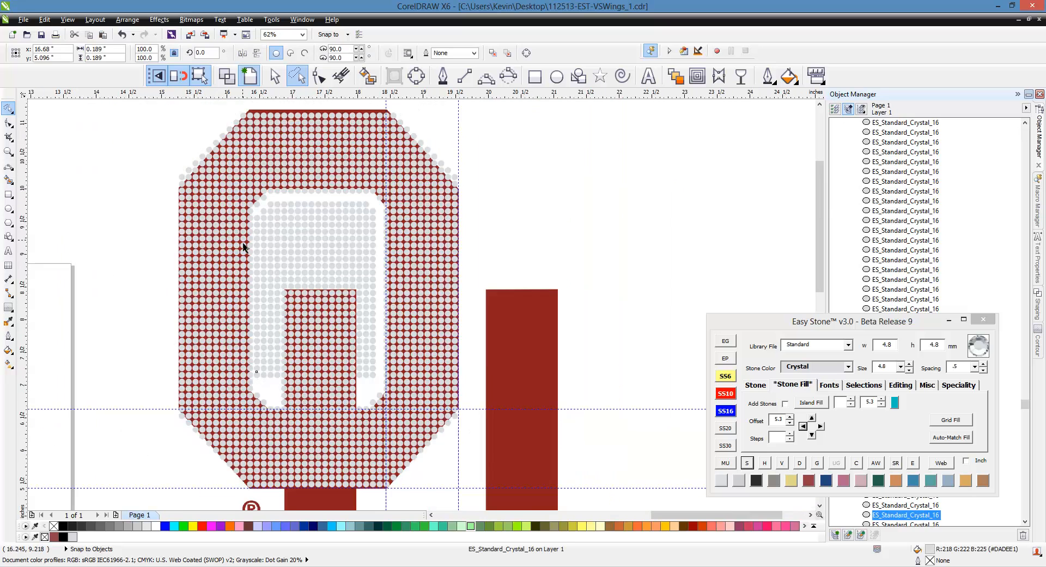
scroll(268, 209, up, 2)
shift+click(270, 197)
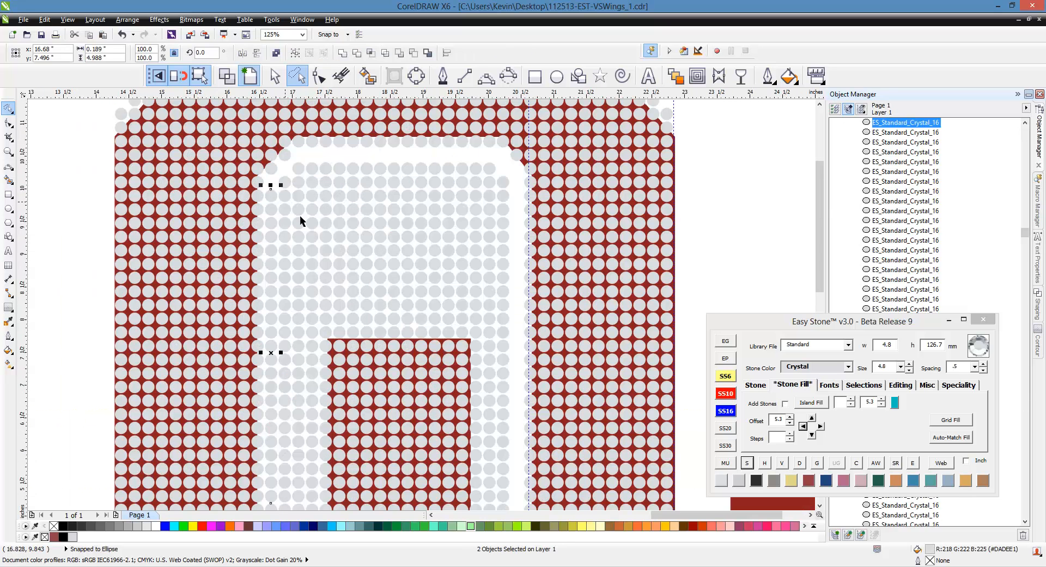
click(765, 463)
scroll(683, 374, down, 2)
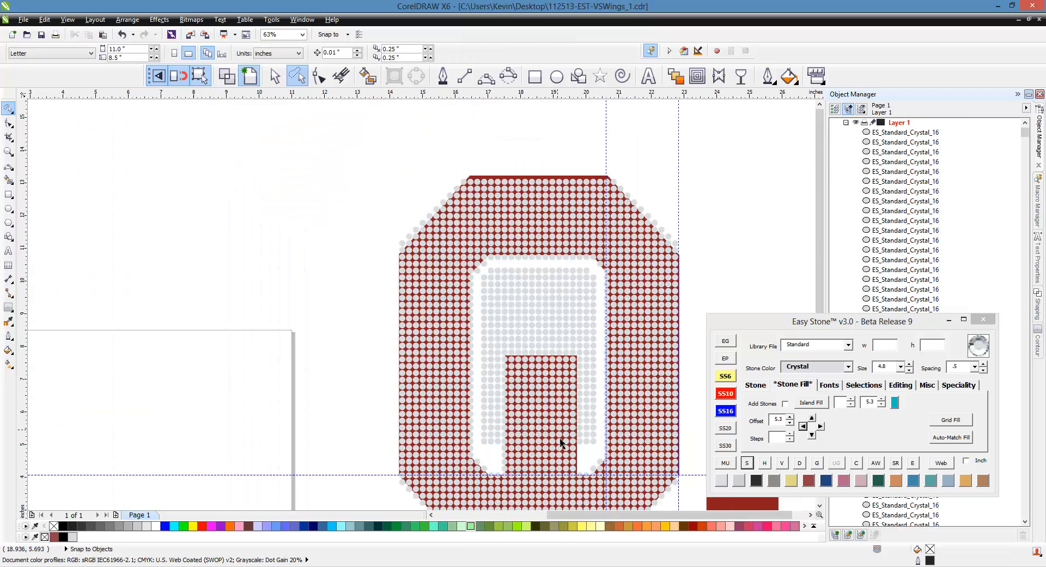
- Delete the vertical column of surplus stones beside the left edge of the U's stem inside the O
scroll(561, 443, up, 2)
click(444, 432)
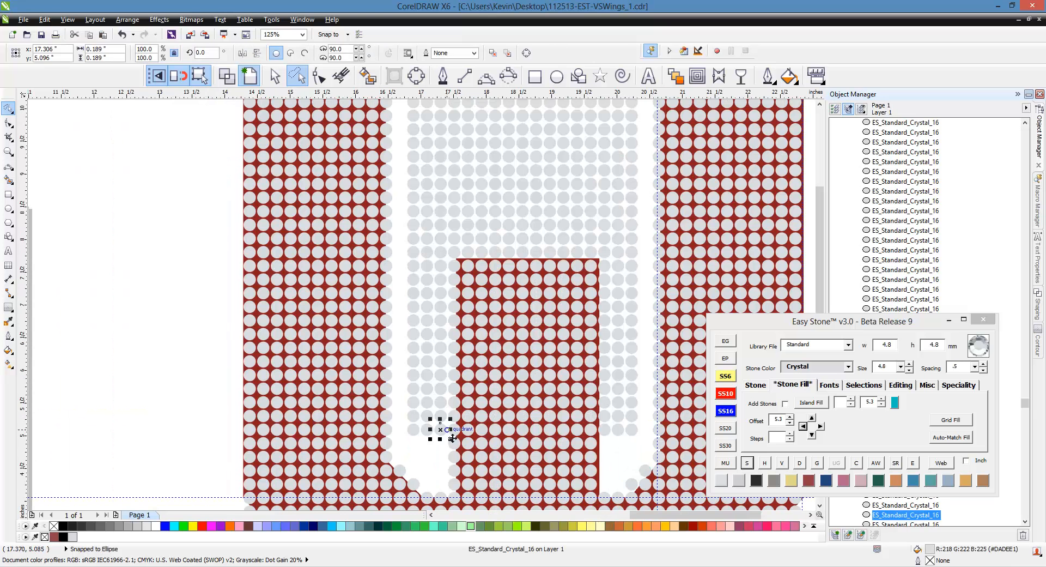
shift+click(446, 258)
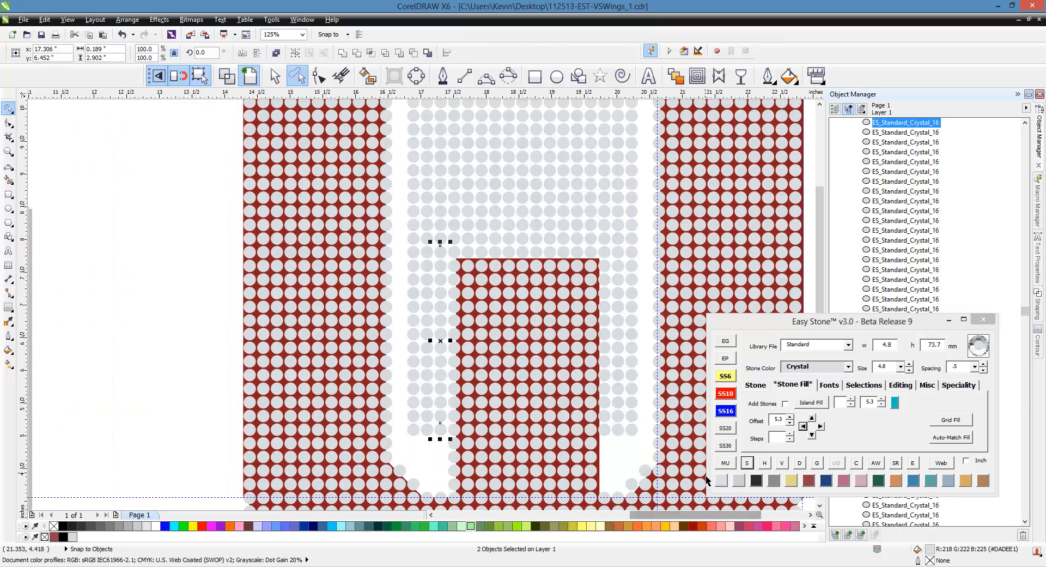
click(760, 464)
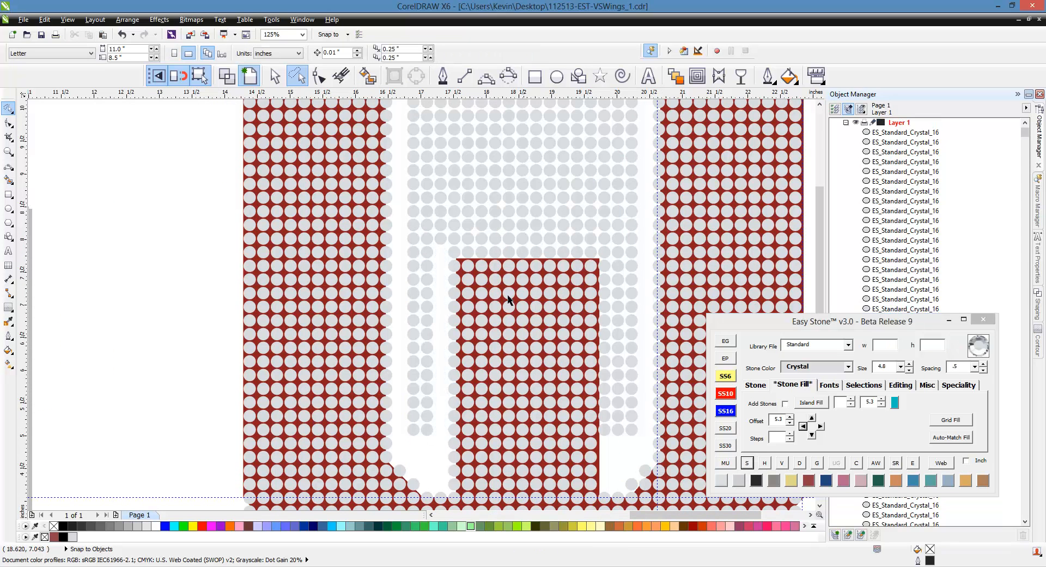
- Delete the row of surplus stones just above the U's stem and the column beside the stem's right edge
click(463, 258)
shift+click(604, 256)
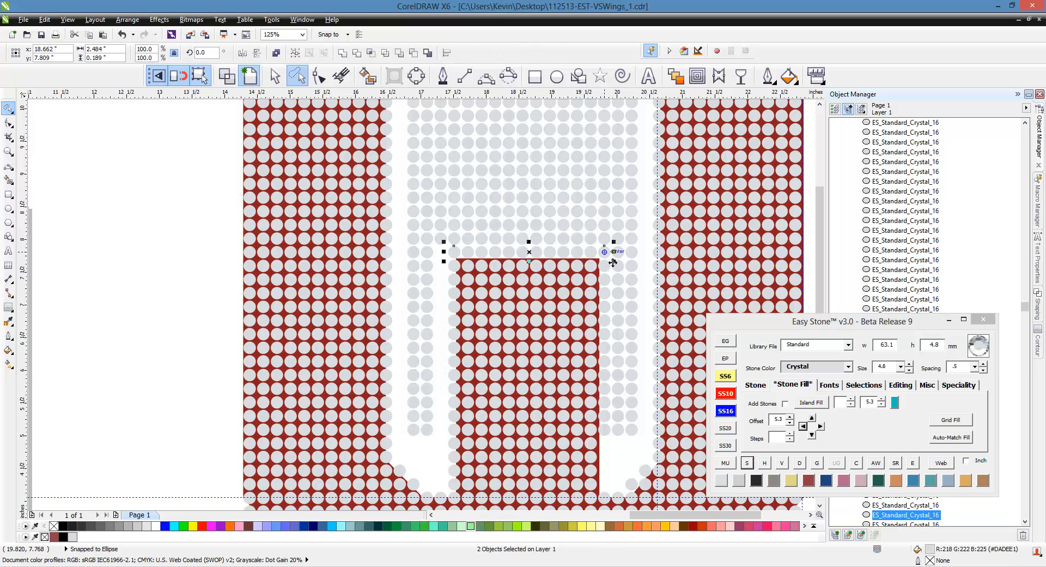
click(761, 464)
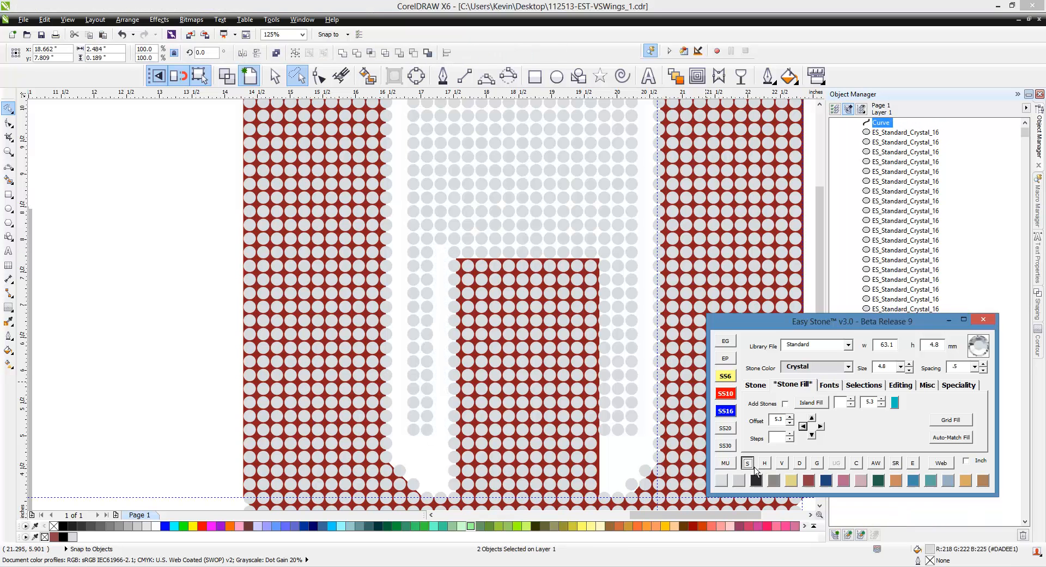
click(607, 270)
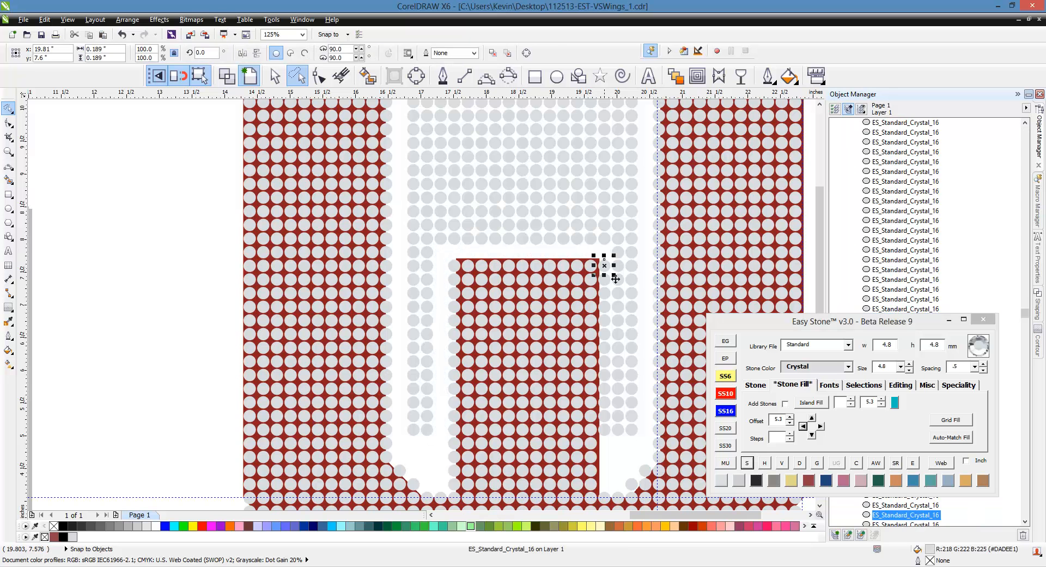
shift+click(606, 433)
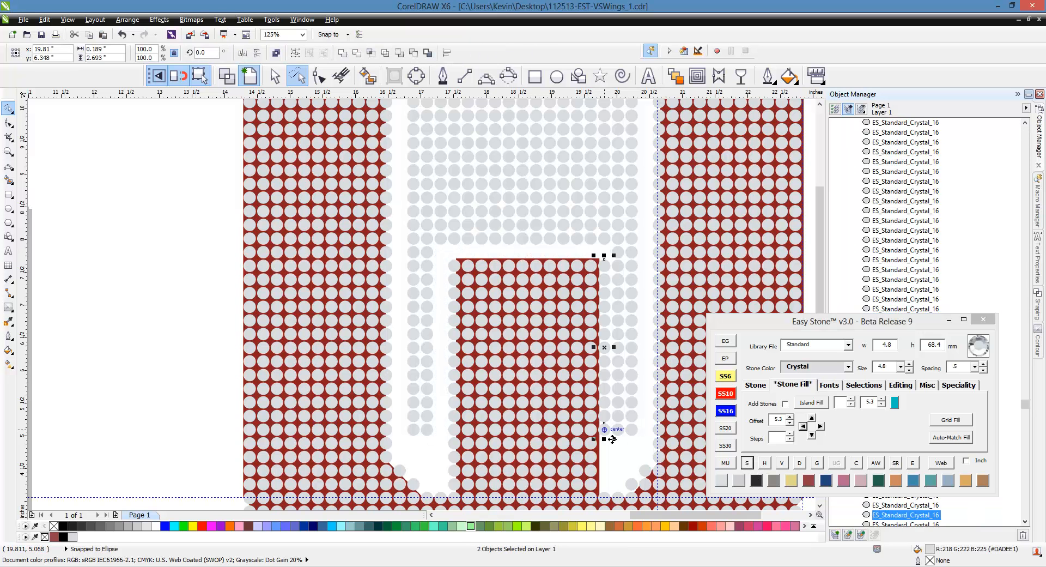
click(747, 465)
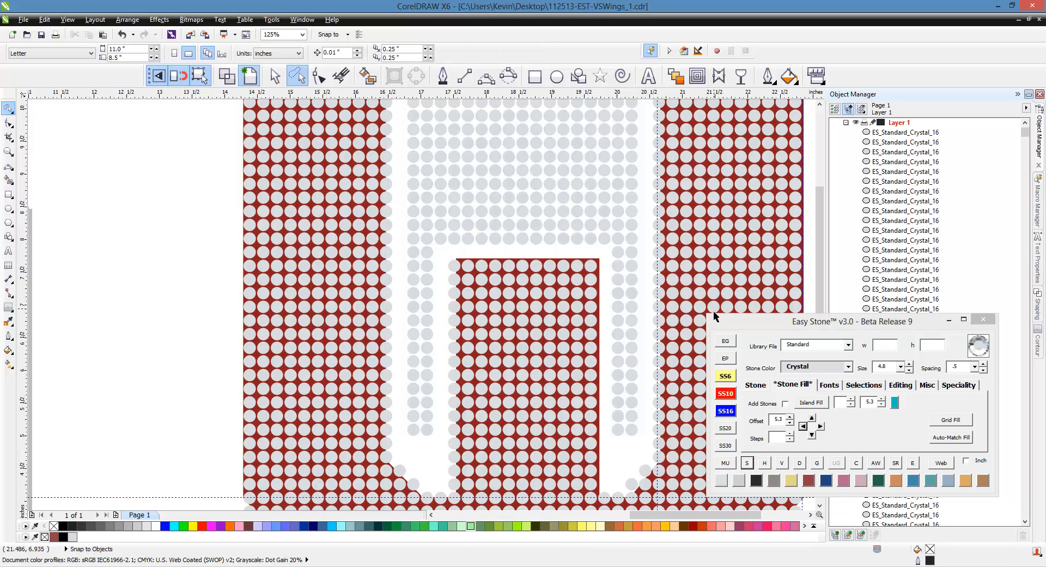
- With the Pick tool, delete the surplus stone strips on both sides of the stem and most of the block above it
click(275, 76)
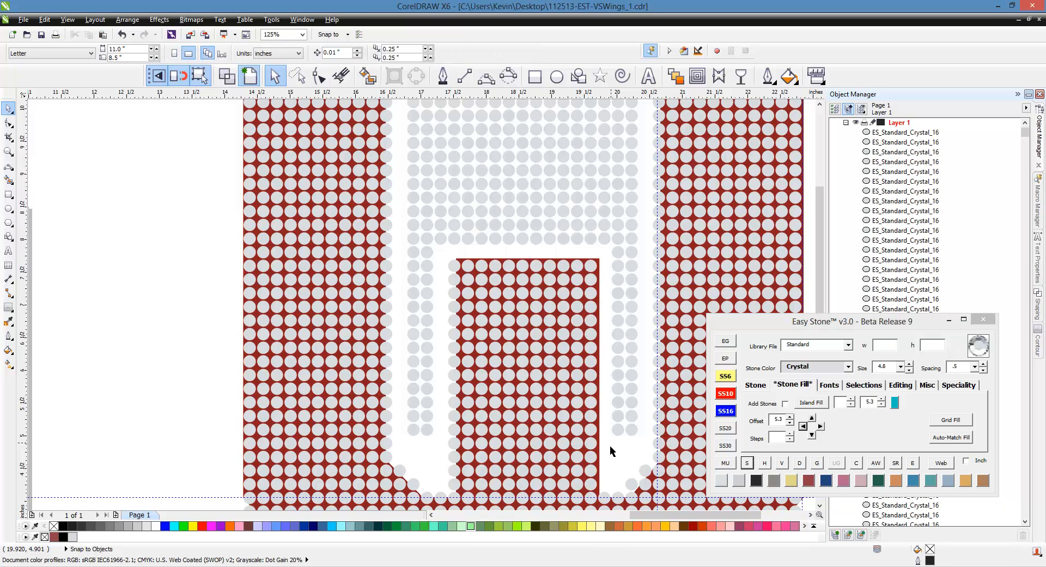
drag(610, 452, 643, 239)
key(Delete)
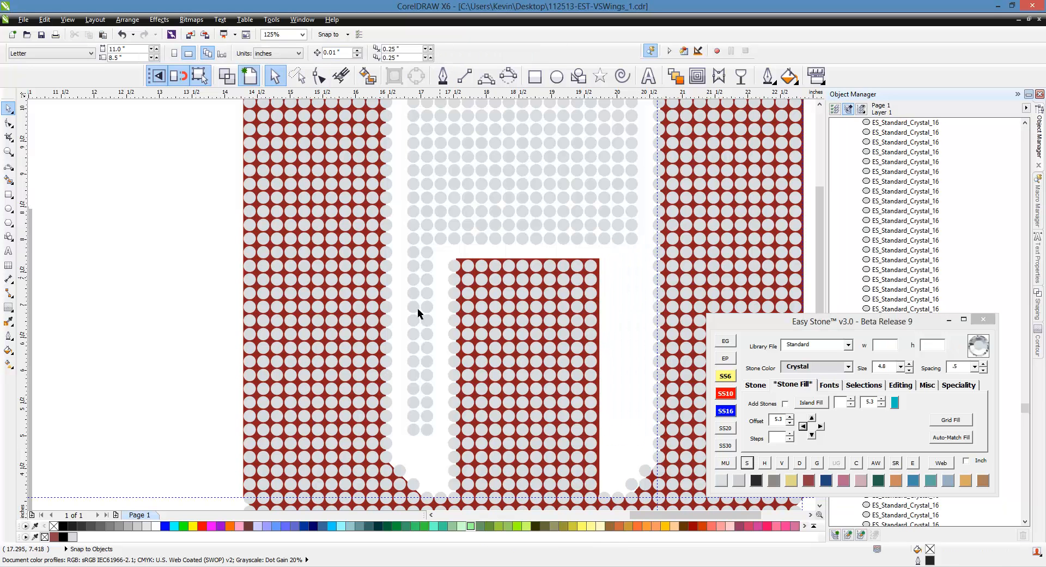
drag(401, 449, 650, 380)
key(Delete)
scroll(449, 383, down, 2)
scroll(442, 248, up, 2)
key(Delete)
- Delete the leftover rows of surplus stones near the top of the O's opening with a marquee selection
scroll(645, 226, up, 2)
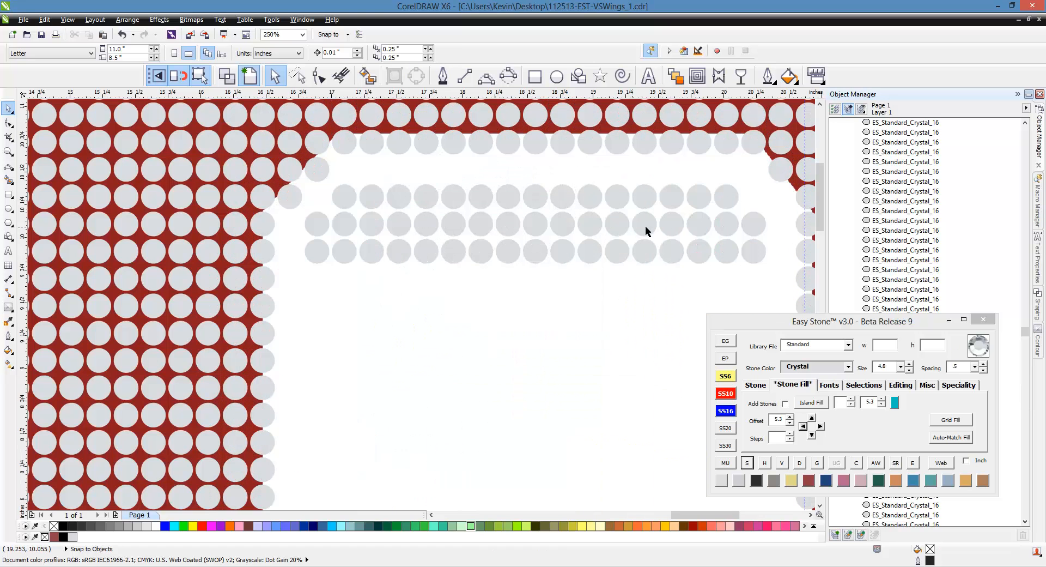
drag(754, 178, 331, 285)
key(Delete)
- Delete the remaining stray stones one at a time near the upper-left and upper-right corners of the O's opening
click(319, 225)
key(Delete)
click(321, 251)
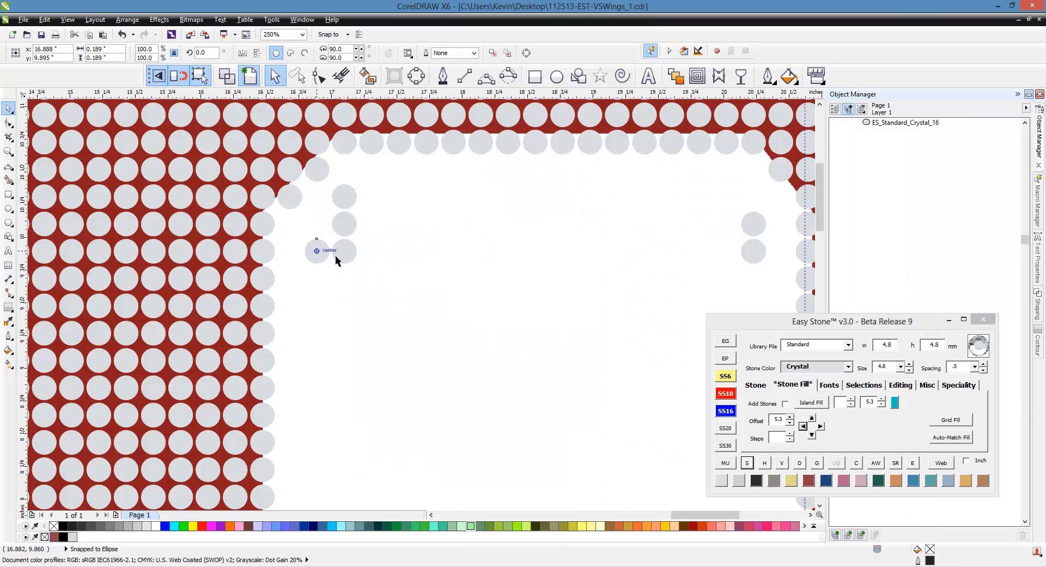
key(Delete)
click(345, 251)
key(Delete)
click(345, 225)
key(Delete)
click(747, 229)
key(Delete)
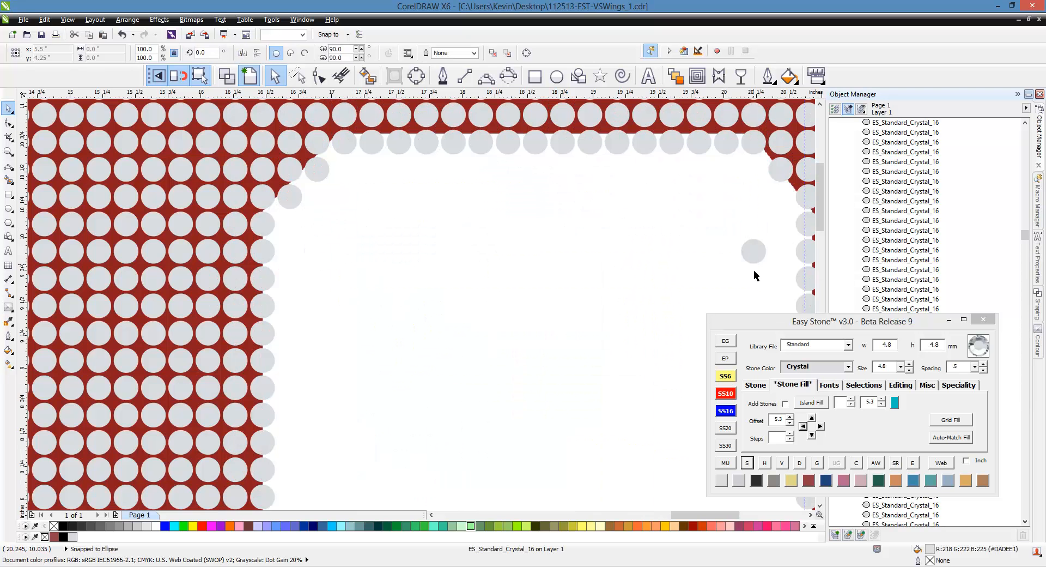
click(759, 258)
key(Delete)
- Select the stones on the O's lower half, including the stem, and place a copy over the lower part of the U
scroll(495, 217, down, 2)
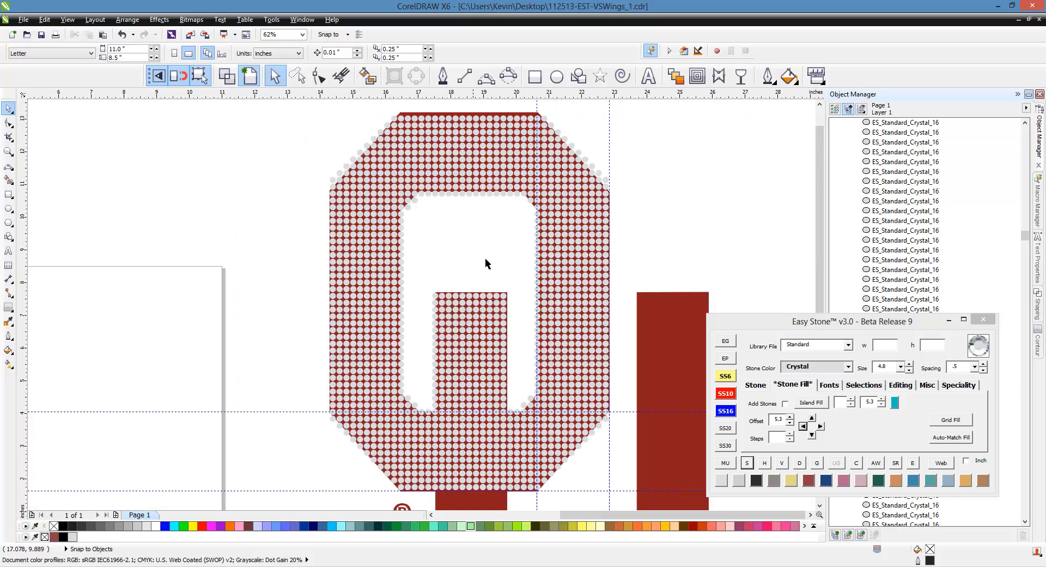
scroll(486, 260, down, 1)
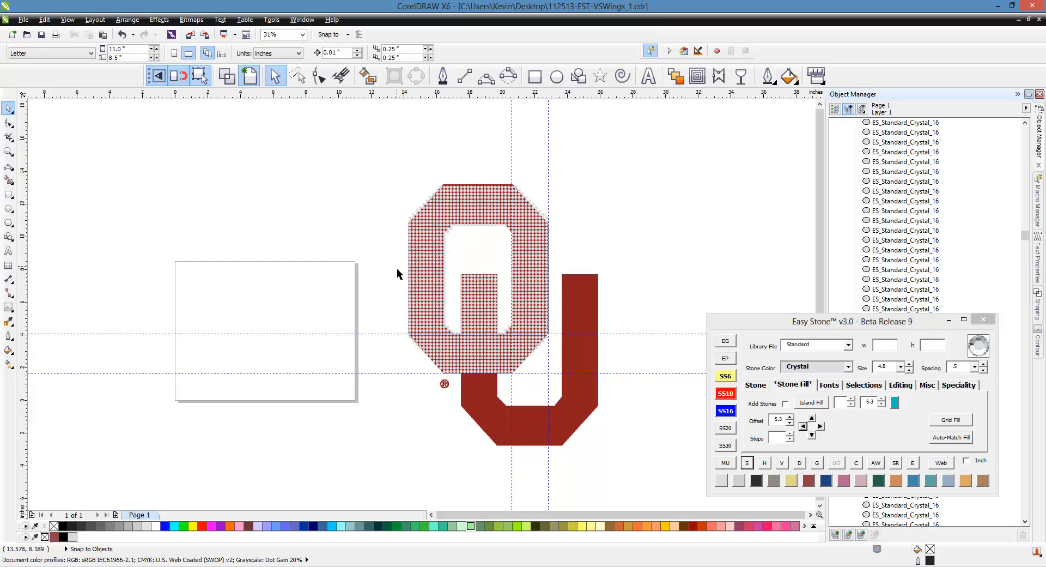
drag(399, 236, 568, 385)
scroll(490, 408, up, 2)
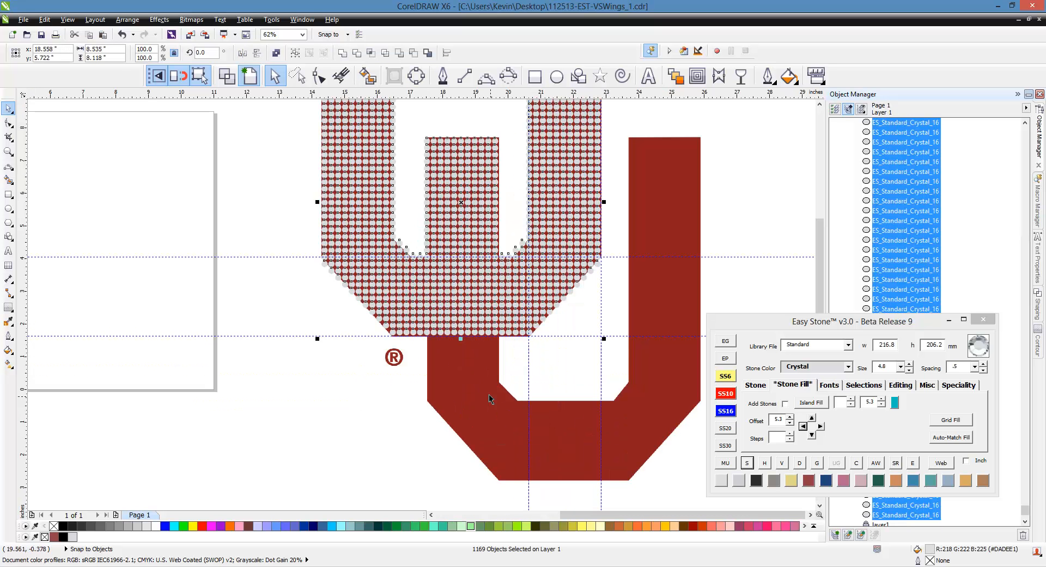
drag(454, 308, 553, 453)
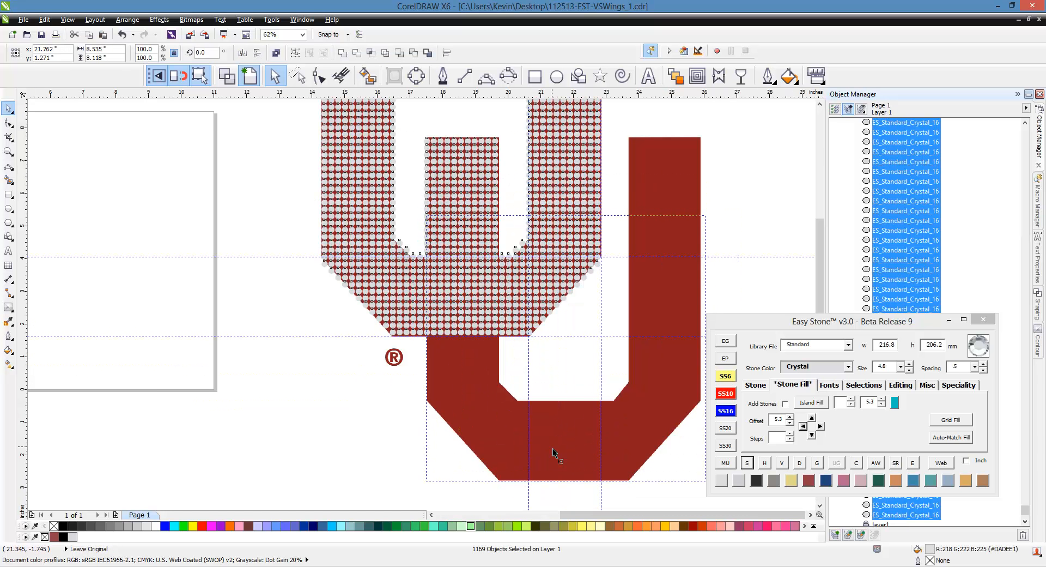
- Shift the copied stones slightly up and left to line them up with the existing stone grid on the U's stem
scroll(506, 415, up, 6)
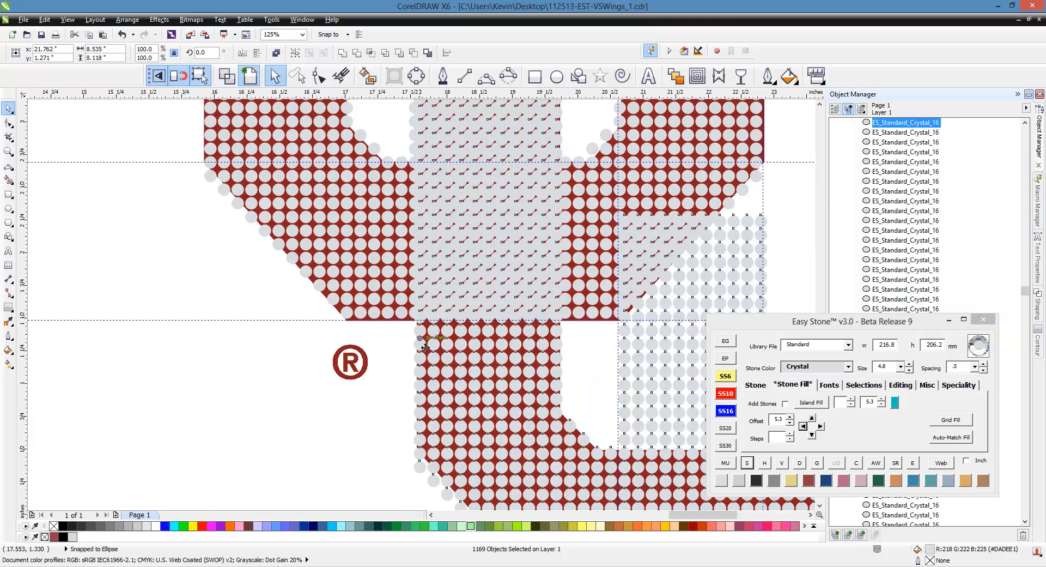
drag(438, 294, 419, 276)
scroll(492, 274, down, 8)
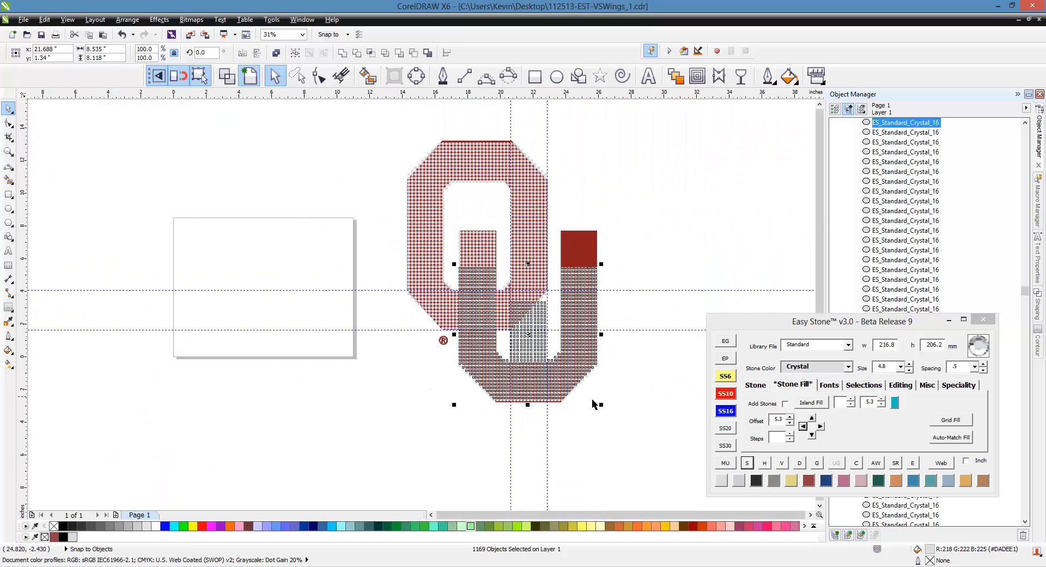
- Extend the stone fill to the top of the U's right arm with upward copies of its top rows, and delete the surplus rows above
click(619, 405)
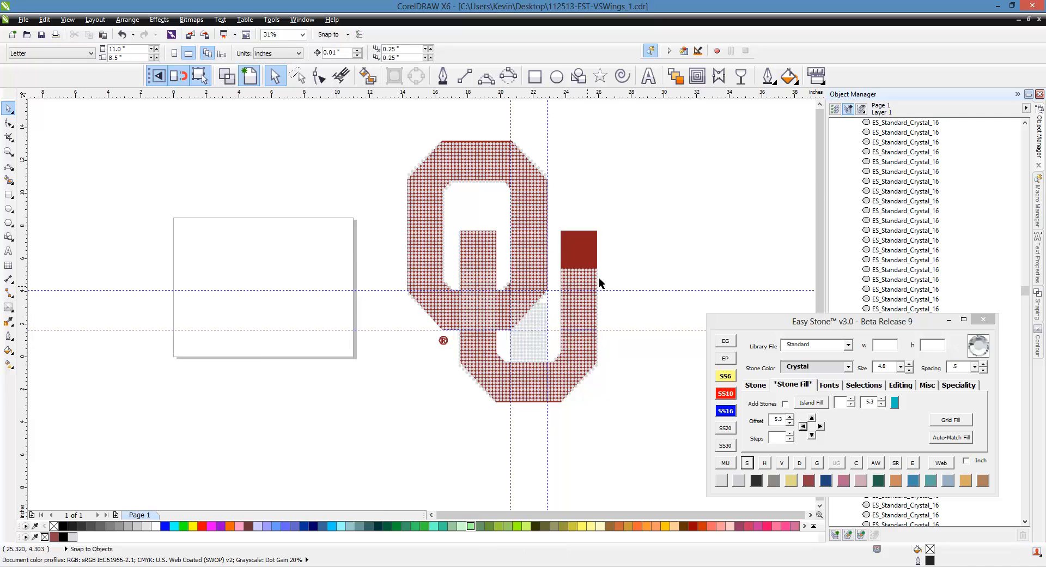
scroll(600, 282, up, 2)
drag(624, 244, 514, 329)
click(812, 418)
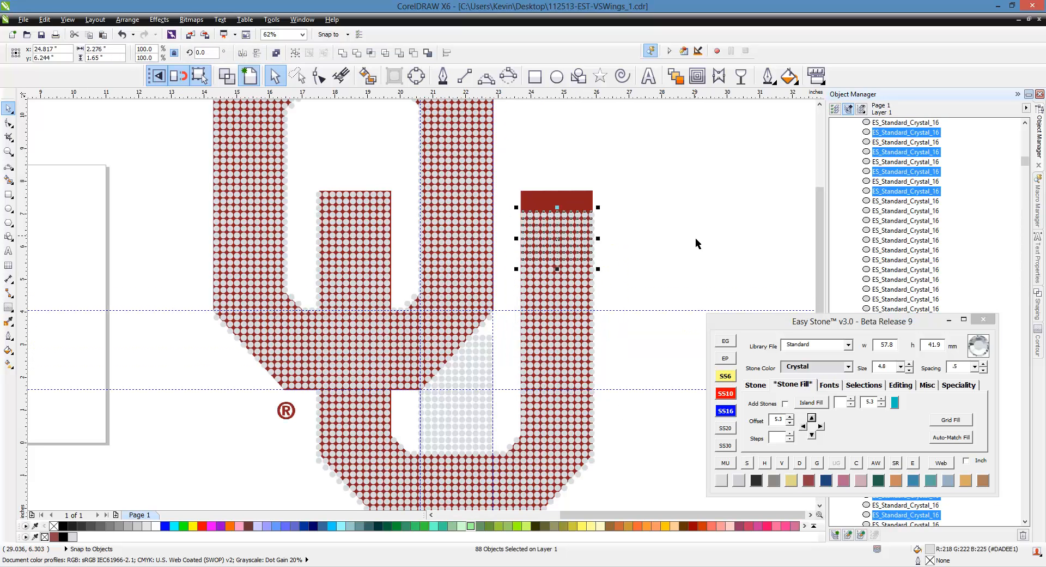
click(812, 418)
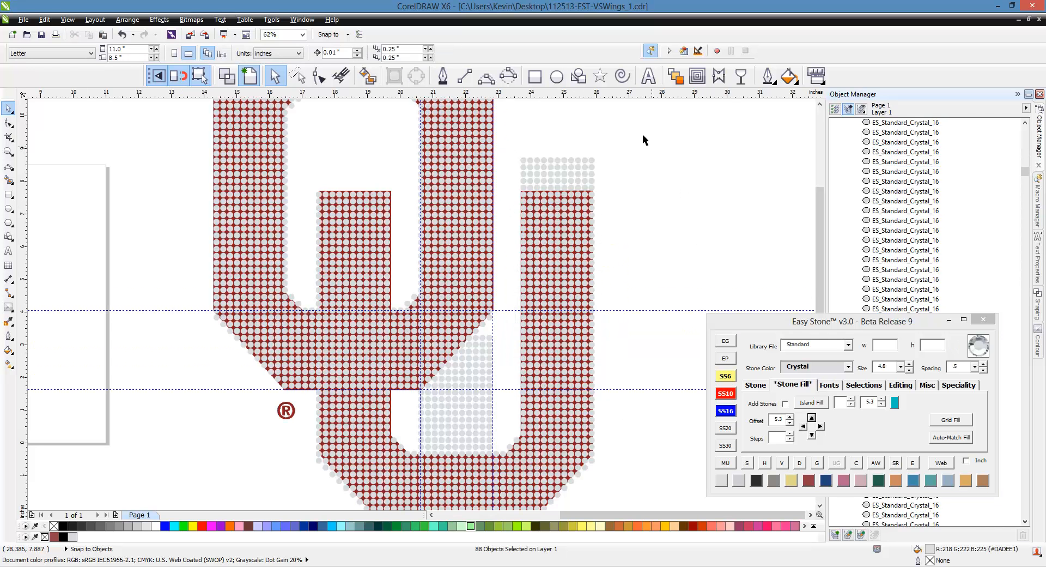
drag(639, 128, 512, 191)
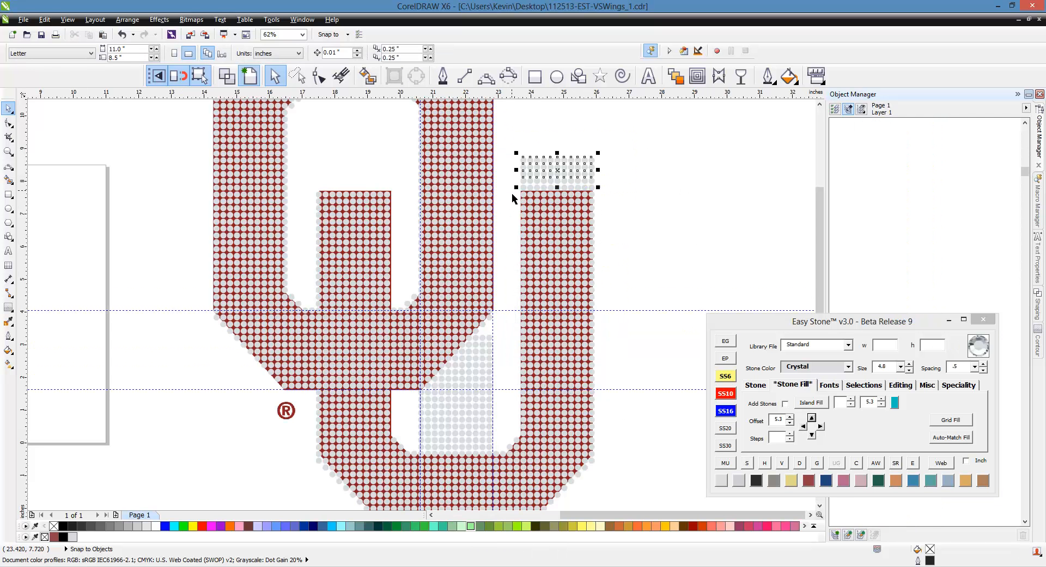
key(Delete)
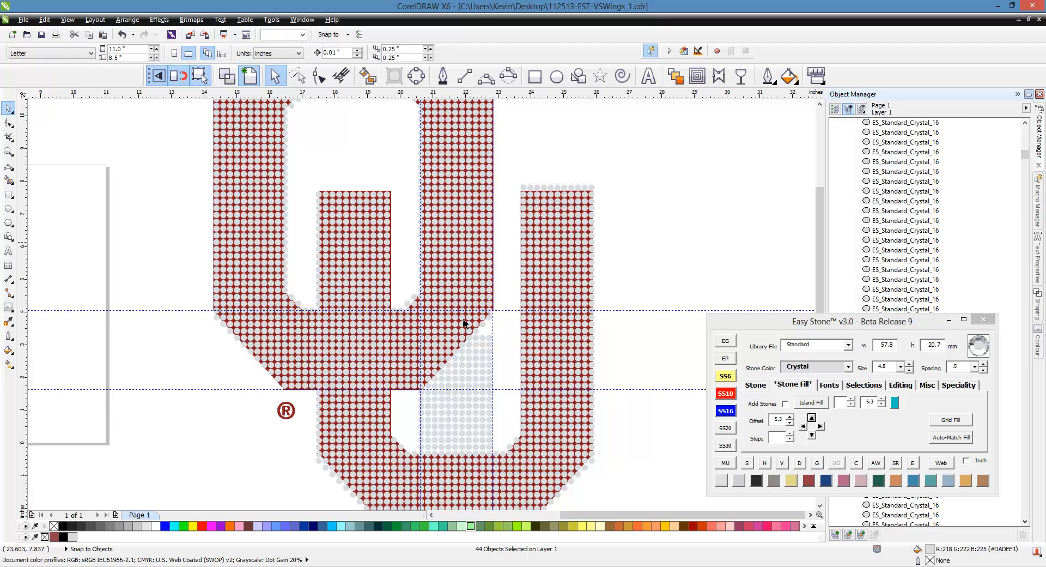
- Delete the surplus stones one at a time along the O's lower-right diagonal edge, starting at the inner corner beside the U's opening
scroll(463, 322, up, 5)
click(307, 360)
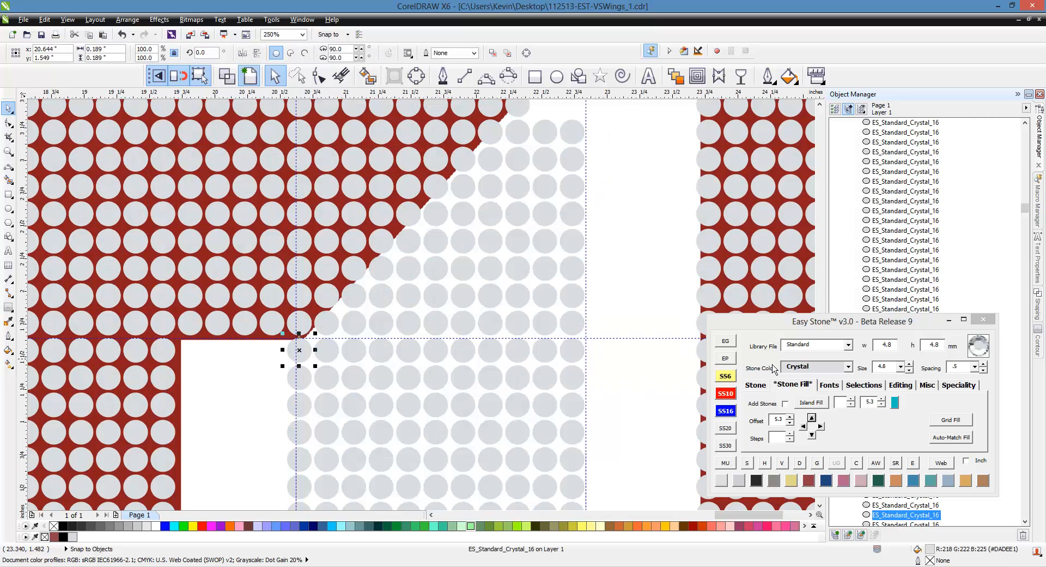
click(728, 345)
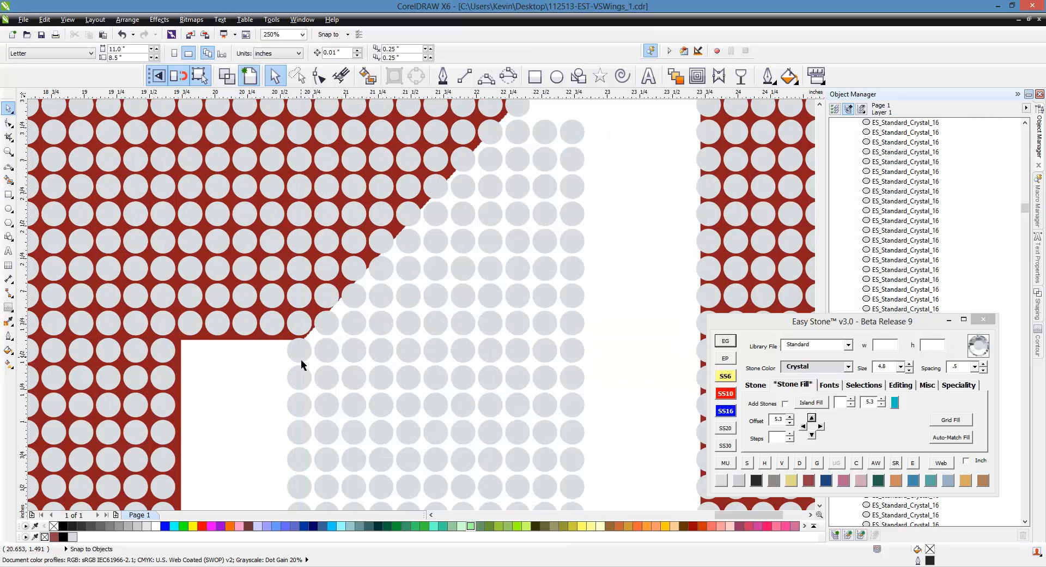
click(302, 361)
key(Delete)
click(327, 324)
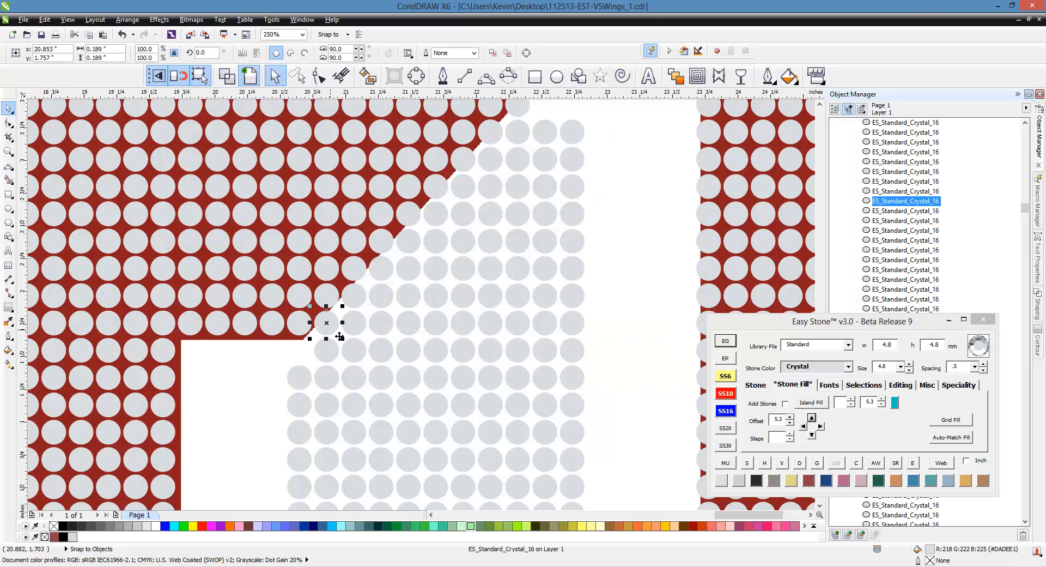
key(Delete)
click(355, 297)
key(Delete)
click(390, 268)
key(Delete)
click(414, 240)
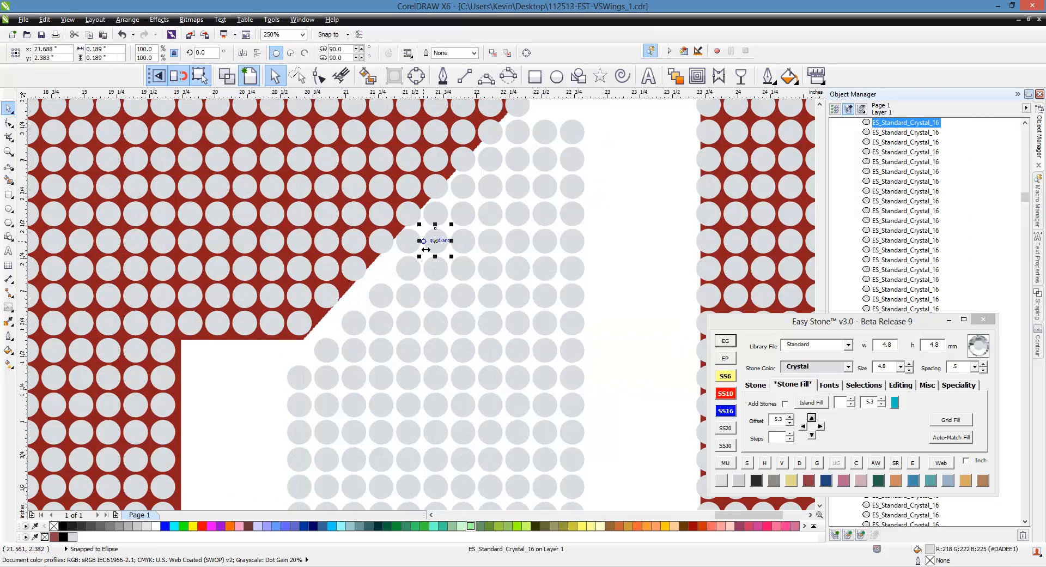
key(Delete)
click(444, 214)
key(Delete)
click(472, 186)
key(Delete)
click(497, 160)
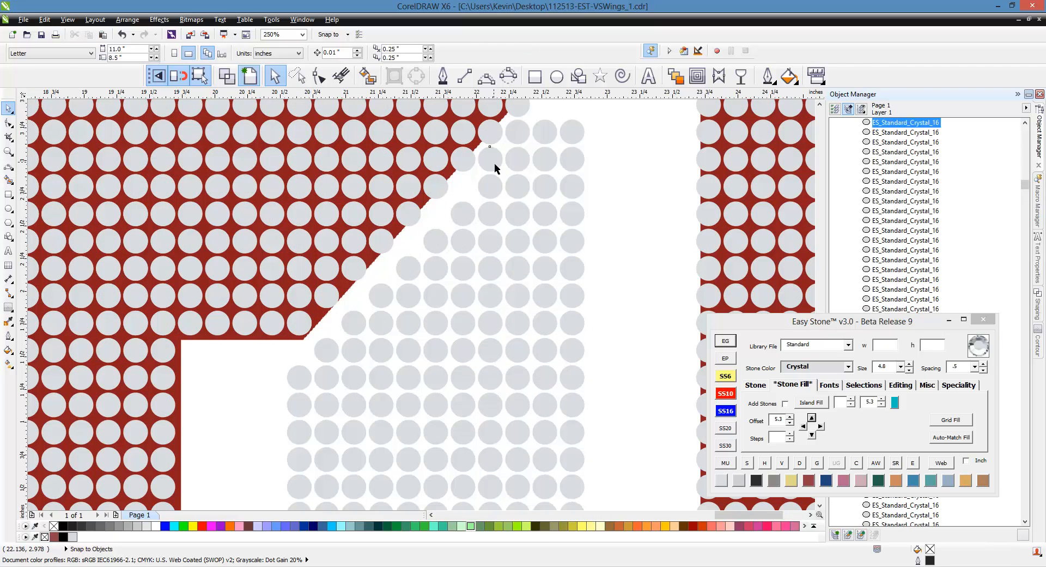
key(Delete)
click(525, 133)
key(Delete)
- Delete the large blocks of surplus stones inside the U's opening with marquee selections, working from the lower rows upward
scroll(456, 235, down, 2)
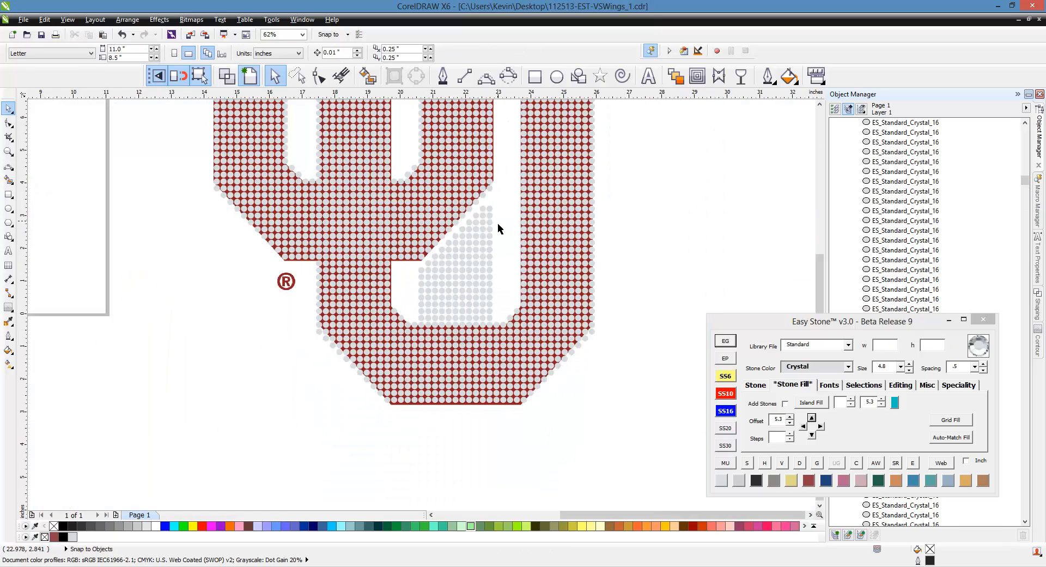
scroll(476, 286, up, 1)
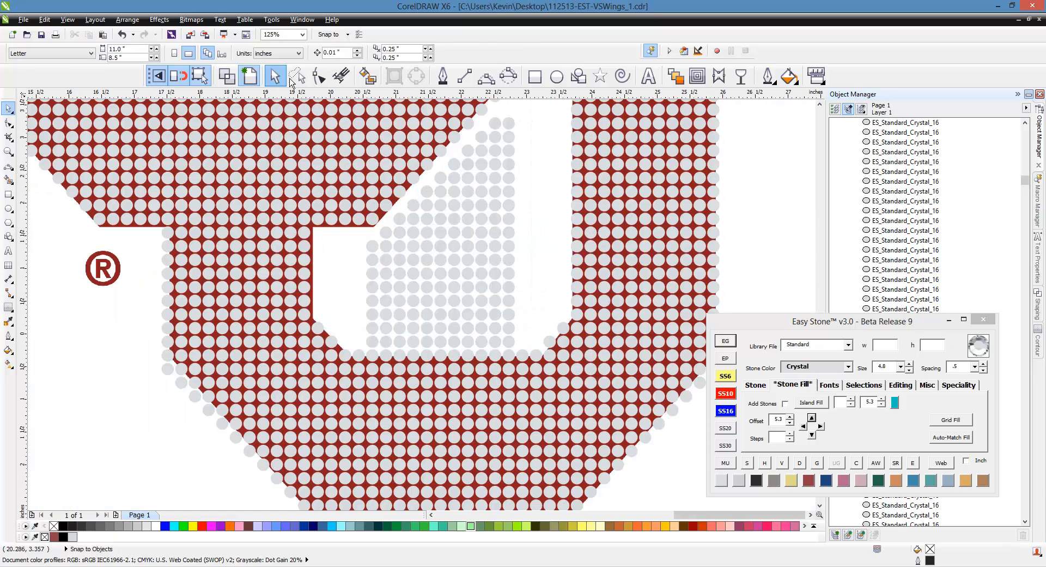
drag(348, 278, 529, 355)
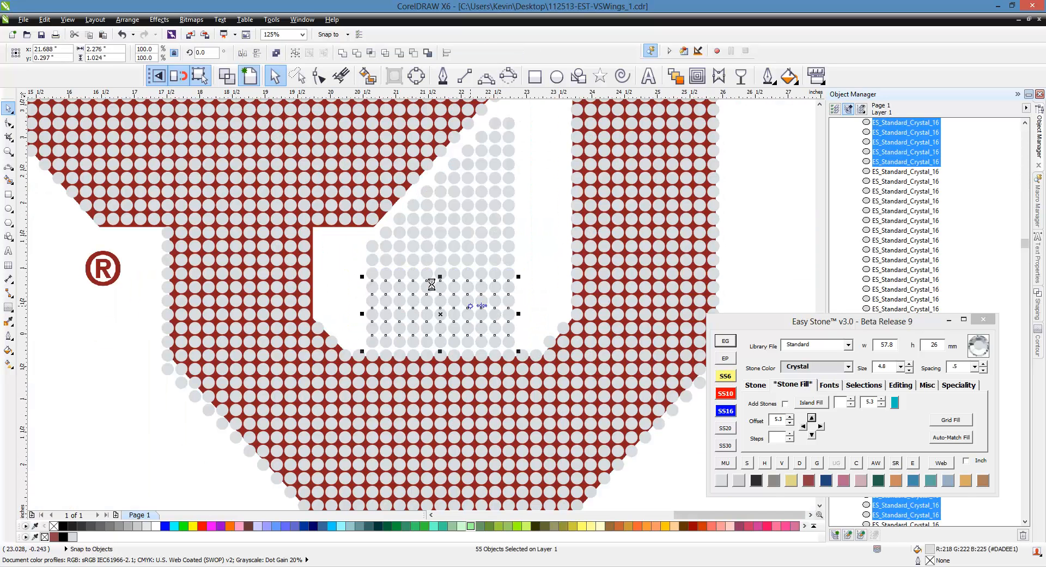
key(Delete)
drag(359, 311, 522, 234)
key(Delete)
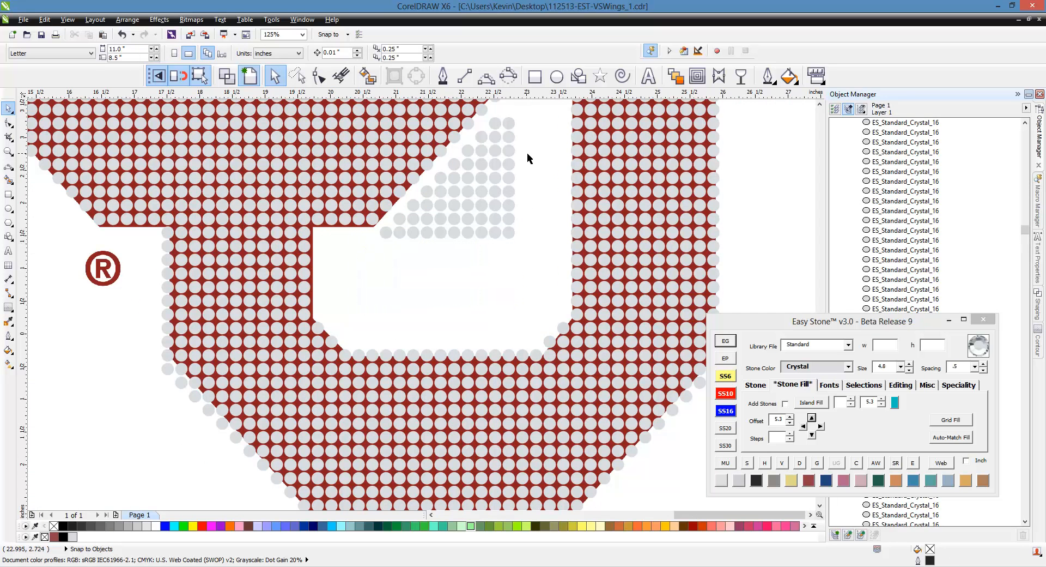
drag(532, 129, 472, 225)
key(Delete)
key(Delete)
key(Delete)
key(Delete)
key(Delete)
- Delete the small group of stray stones left below the O's lower-right diagonal one at a time
scroll(442, 194, up, 1)
click(443, 165)
key(Delete)
click(441, 191)
key(Delete)
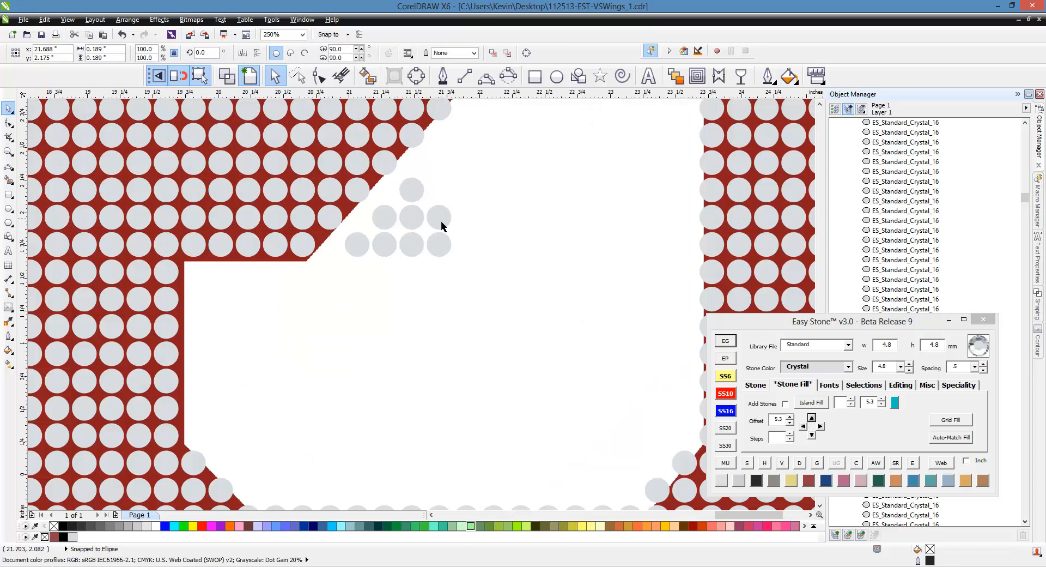
click(440, 221)
key(Delete)
click(440, 241)
key(Delete)
click(411, 189)
key(Delete)
click(411, 215)
key(Delete)
click(410, 251)
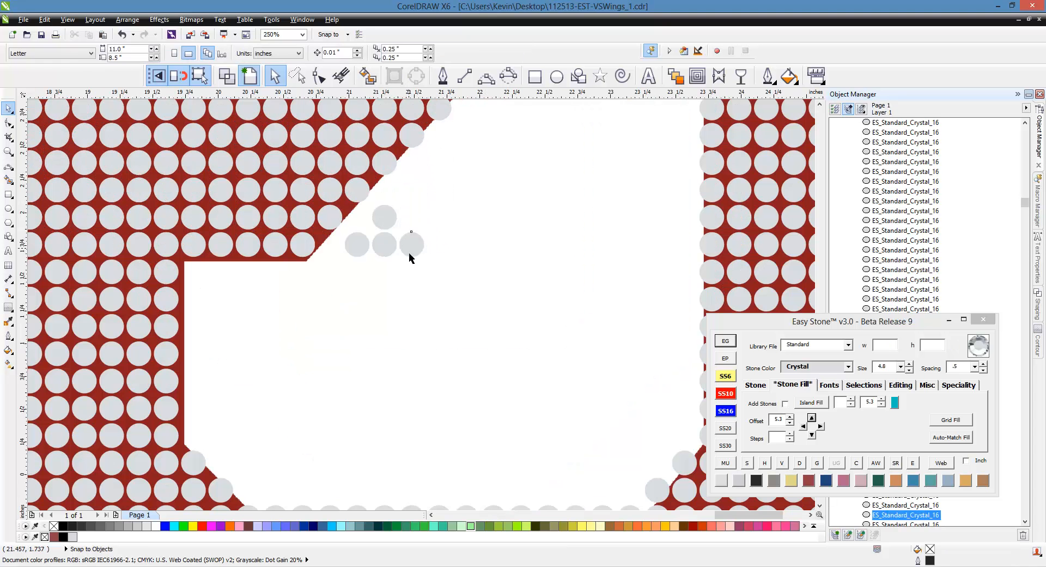
click(385, 247)
key(Delete)
click(389, 222)
key(Delete)
click(357, 245)
key(Delete)
- Select all the stones of the OU design and move them off the red logo to the empty area at its lower right
scroll(504, 320, down, 2)
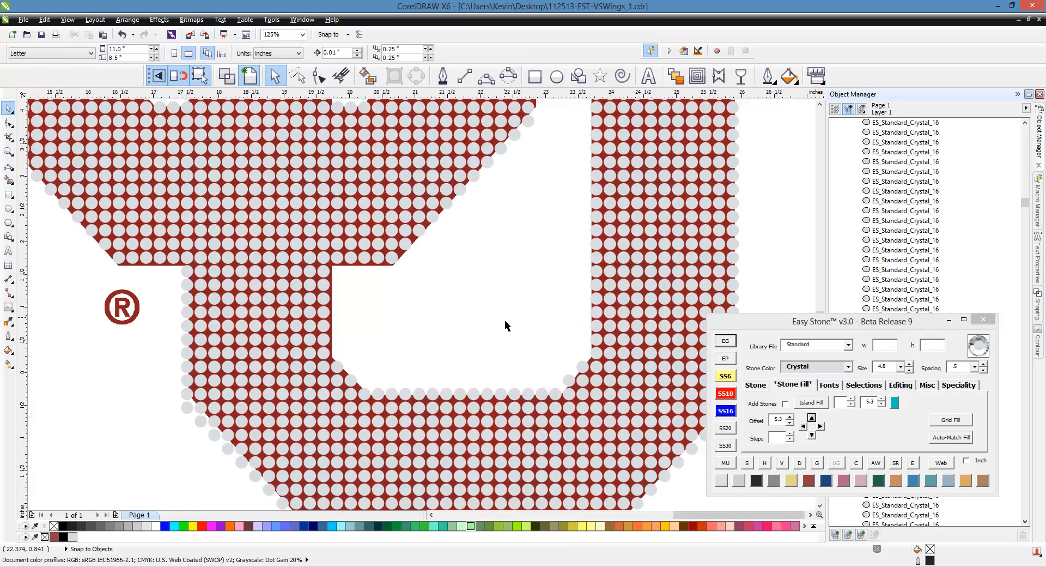
scroll(498, 355, down, 2)
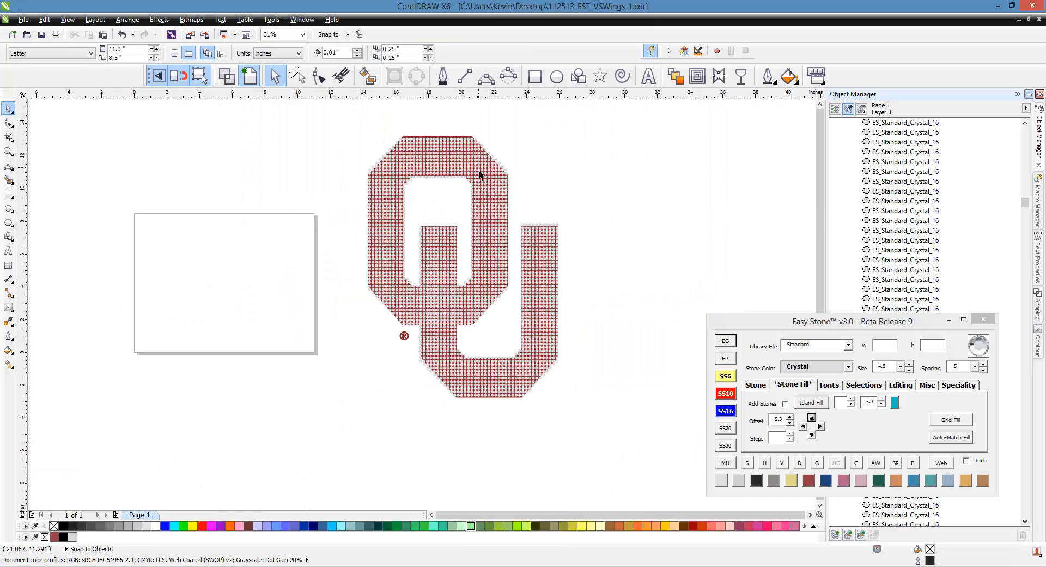
drag(330, 129, 598, 412)
scroll(410, 196, down, 1)
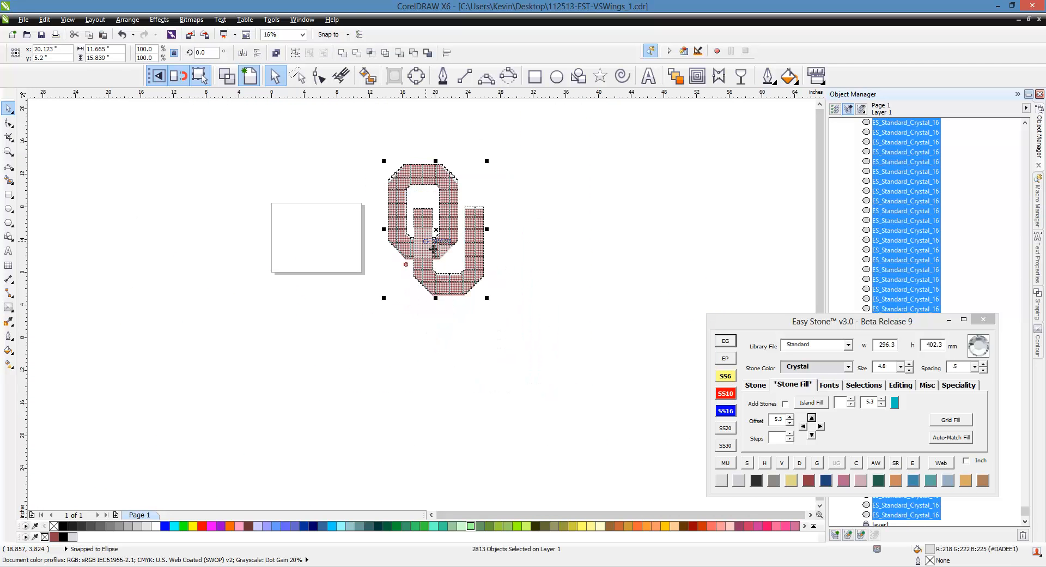
drag(434, 247, 612, 346)
click(486, 376)
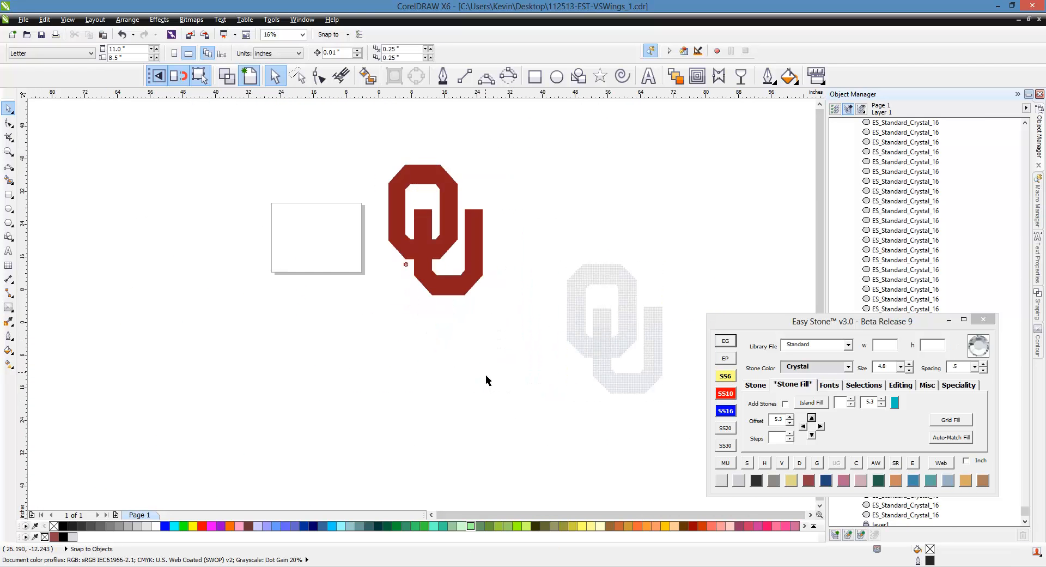
- Select the whole stone design and remove the stones that overlap within the tolerance using Easy Stone
scroll(556, 380, down, 1)
scroll(565, 367, up, 2)
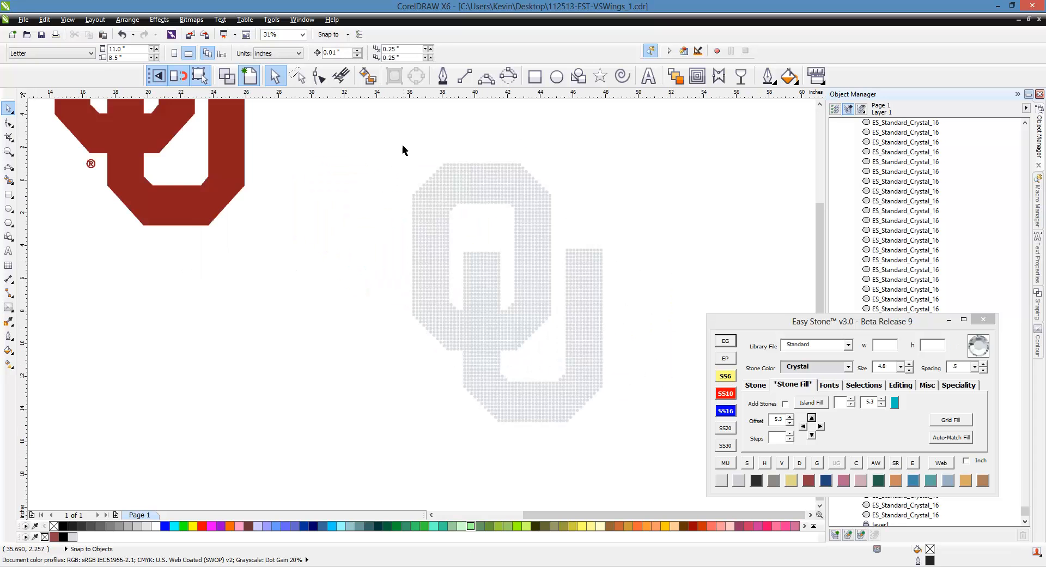
drag(395, 145, 646, 460)
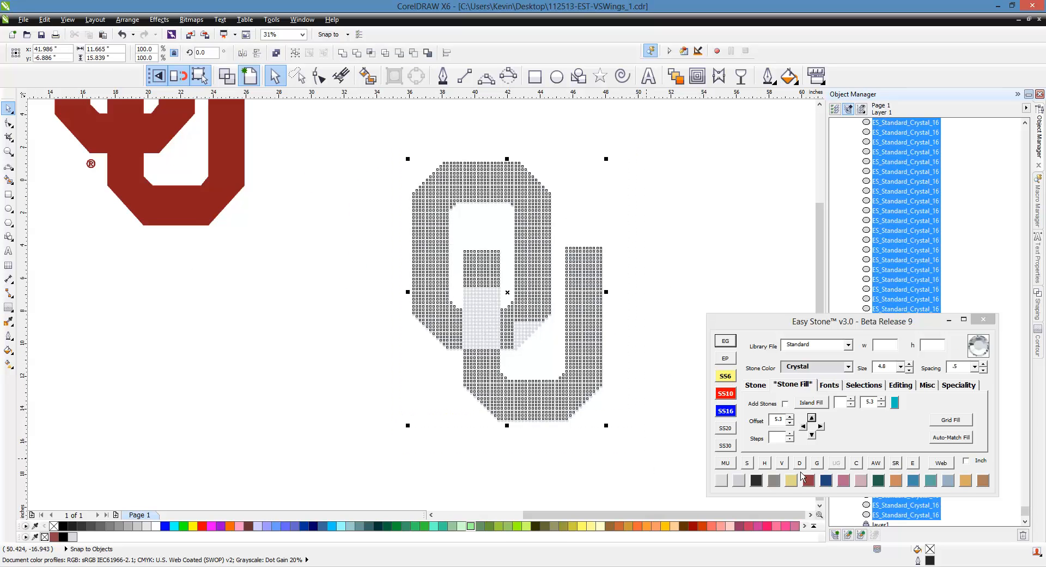
click(861, 466)
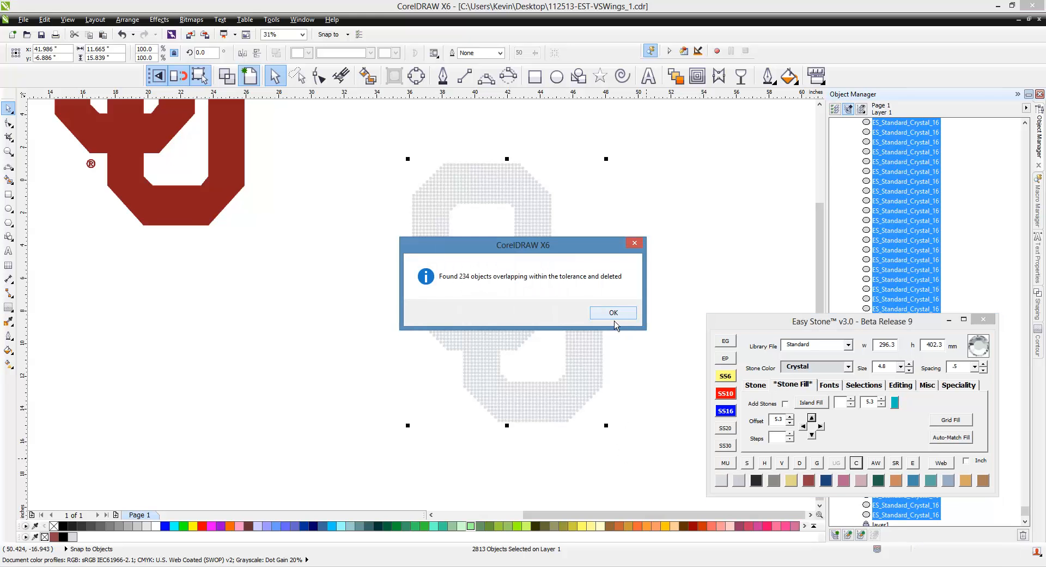
click(613, 314)
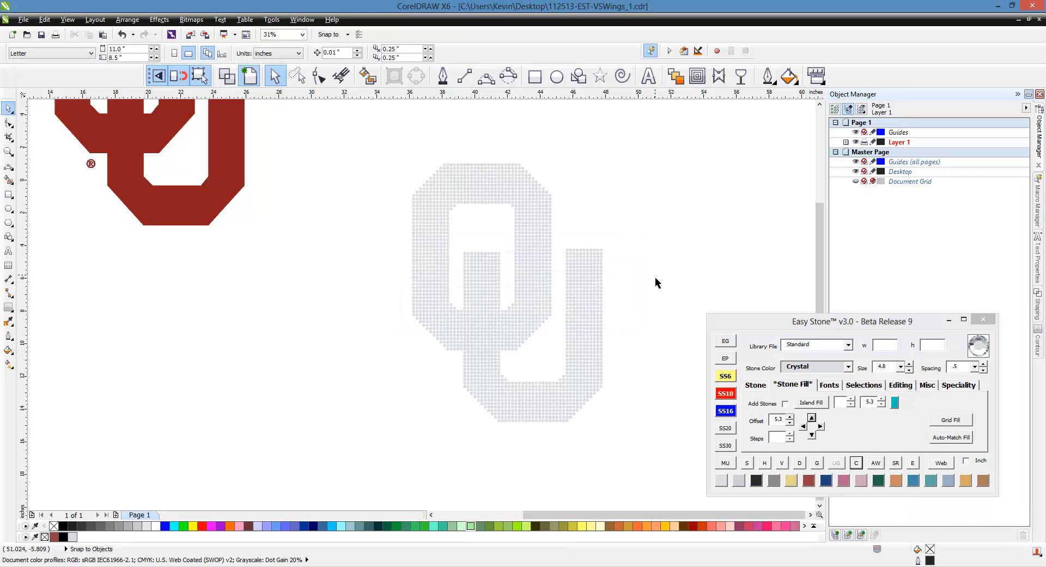
- Fill out the upper-right corner of the O's opening by adding one stone below and one to the left of the corner stone at 5.3 offset
scroll(499, 199, up, 3)
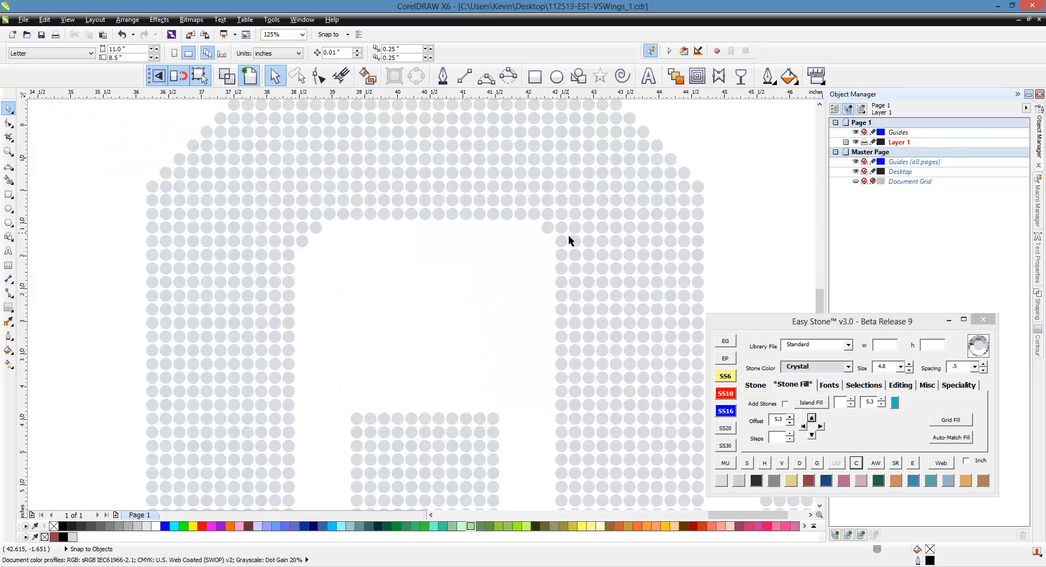
scroll(463, 228, down, 2)
scroll(531, 242, up, 2)
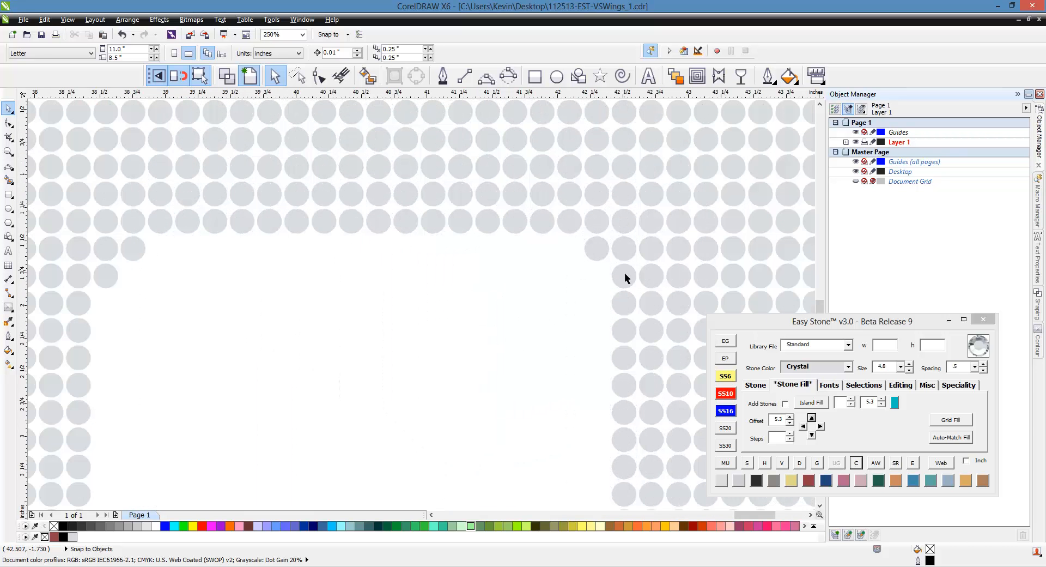
scroll(399, 214, down, 2)
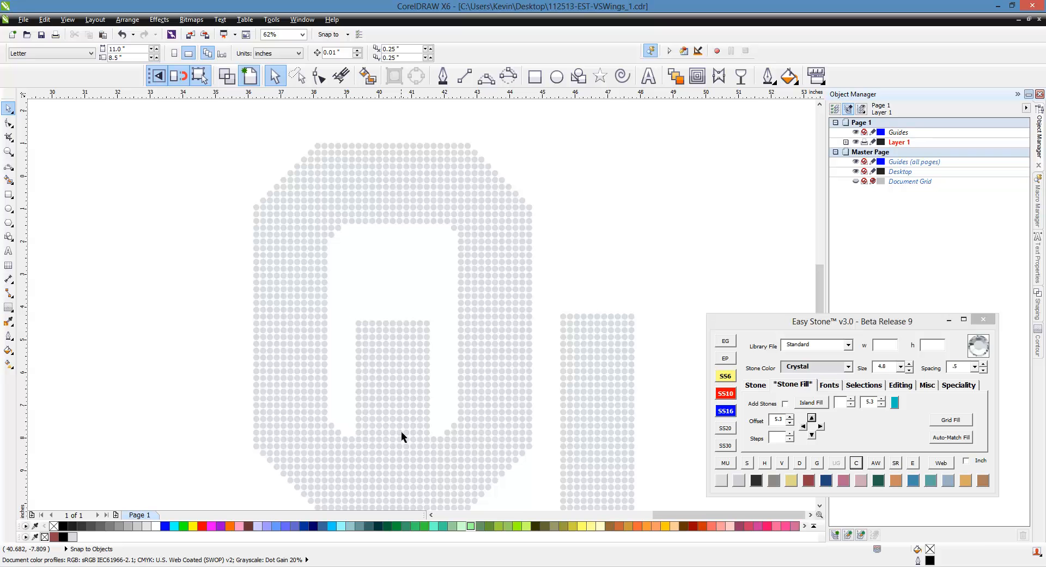
scroll(499, 277, up, 2)
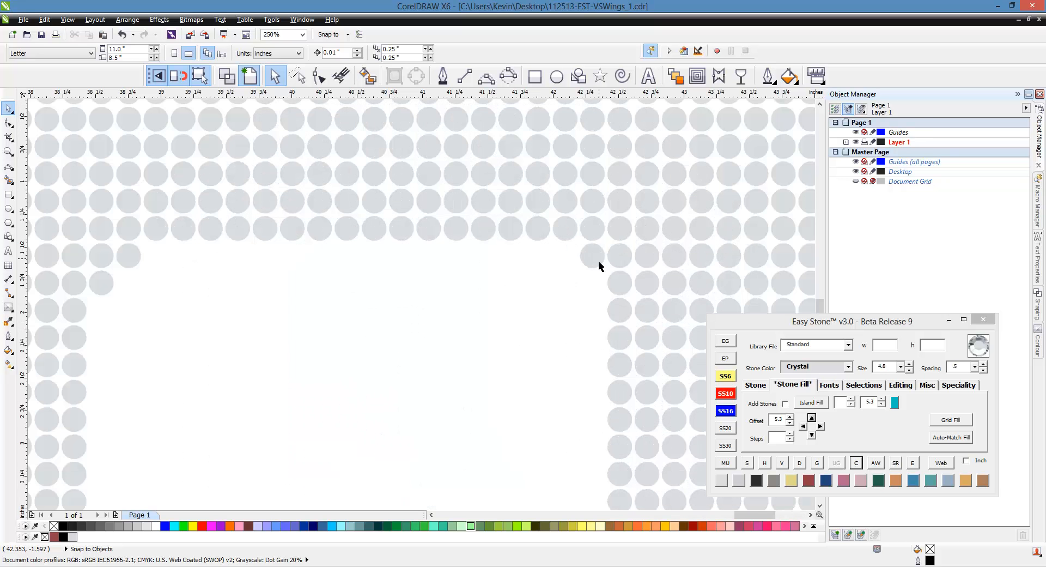
click(599, 265)
click(811, 434)
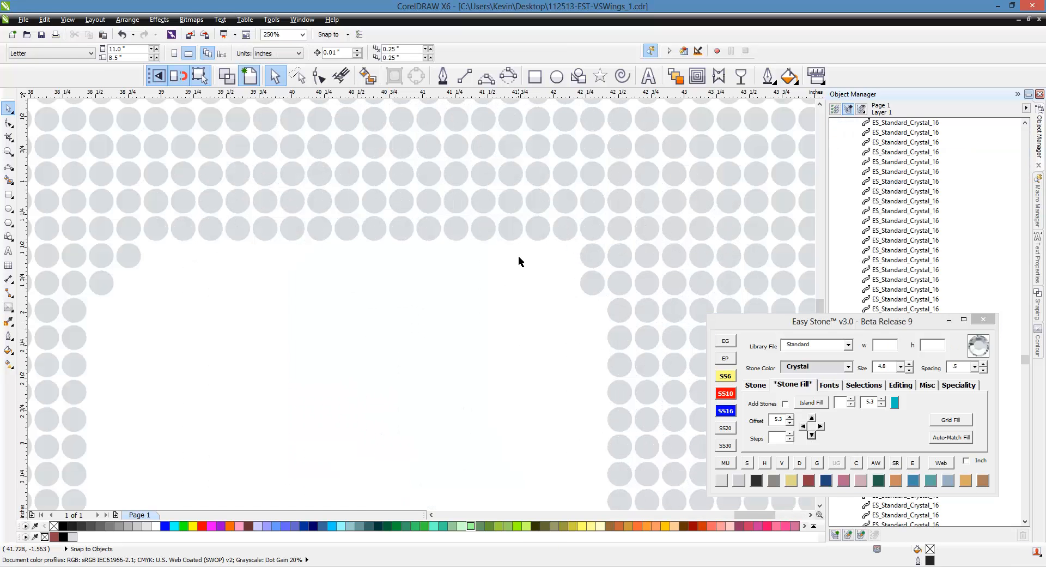
scroll(561, 256, down, 2)
scroll(553, 256, up, 2)
click(552, 255)
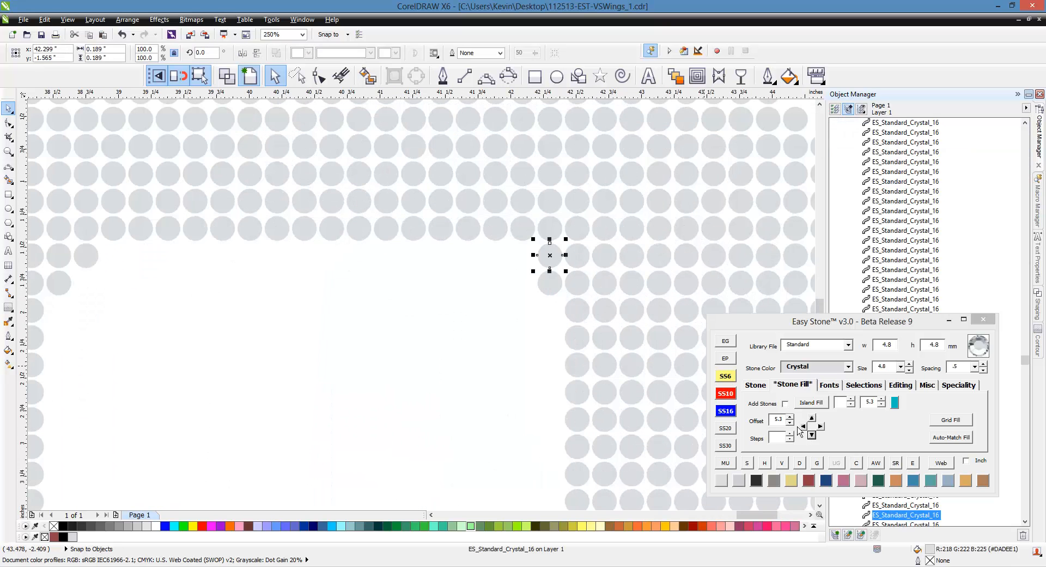
click(804, 426)
click(384, 337)
- Check the right-hand corners of the O's opening against a temporary vertical guideline and remove the guideline
scroll(523, 234, down, 1)
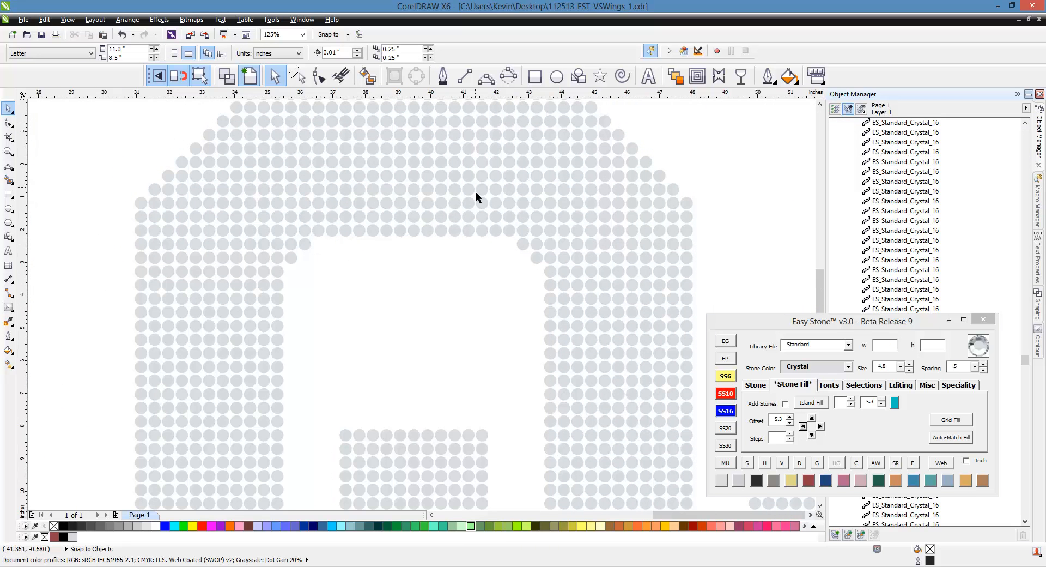
scroll(475, 194, down, 1)
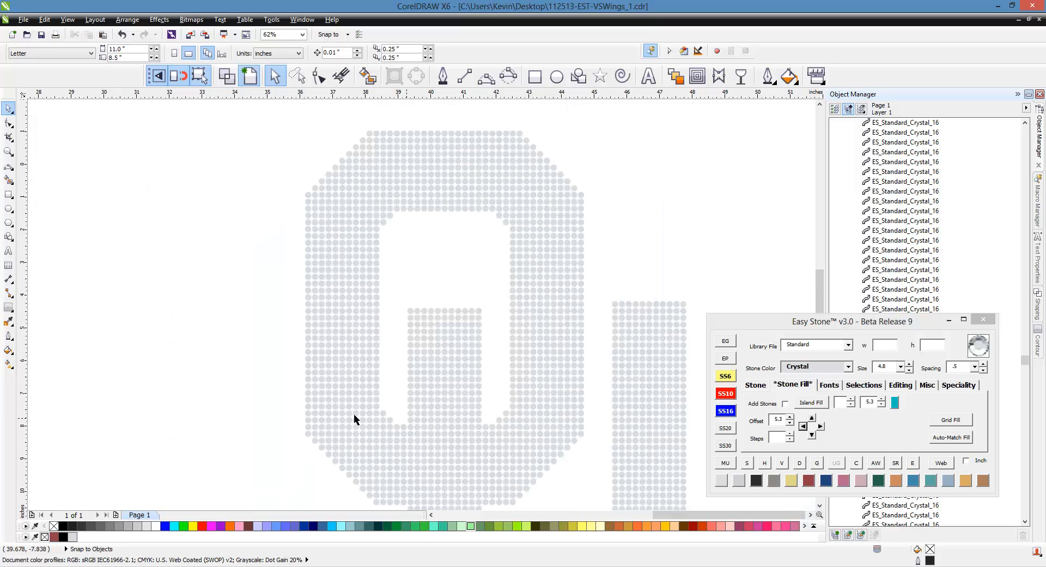
drag(24, 333, 498, 436)
scroll(498, 215, up, 1)
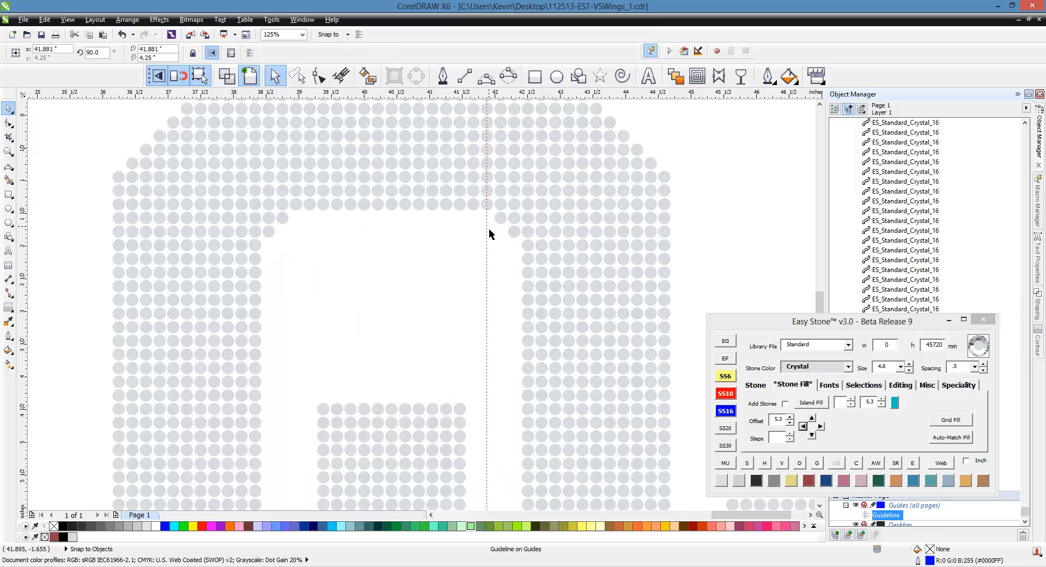
scroll(430, 194, down, 1)
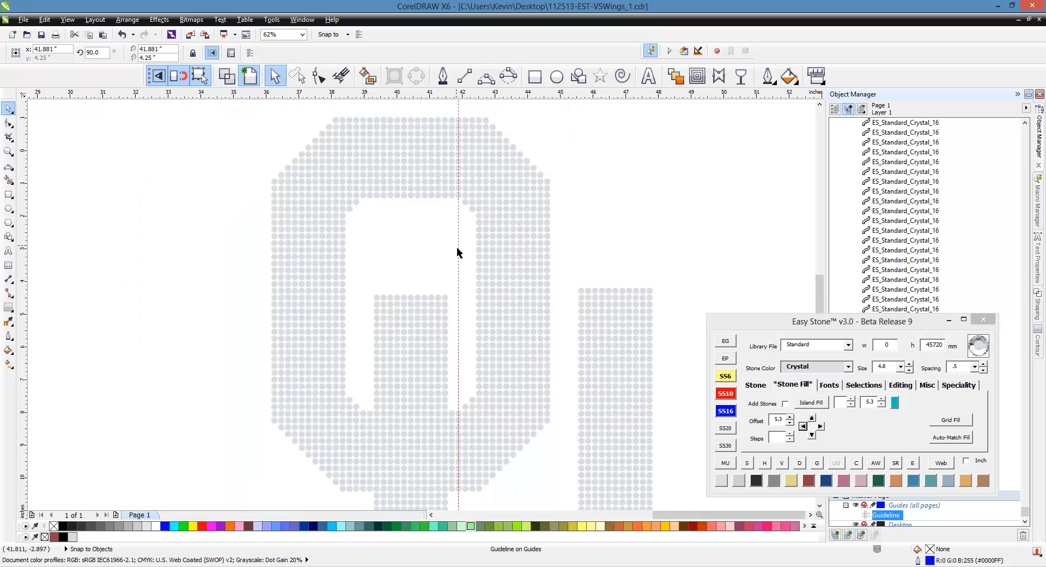
click(466, 252)
scroll(400, 227, down, 1)
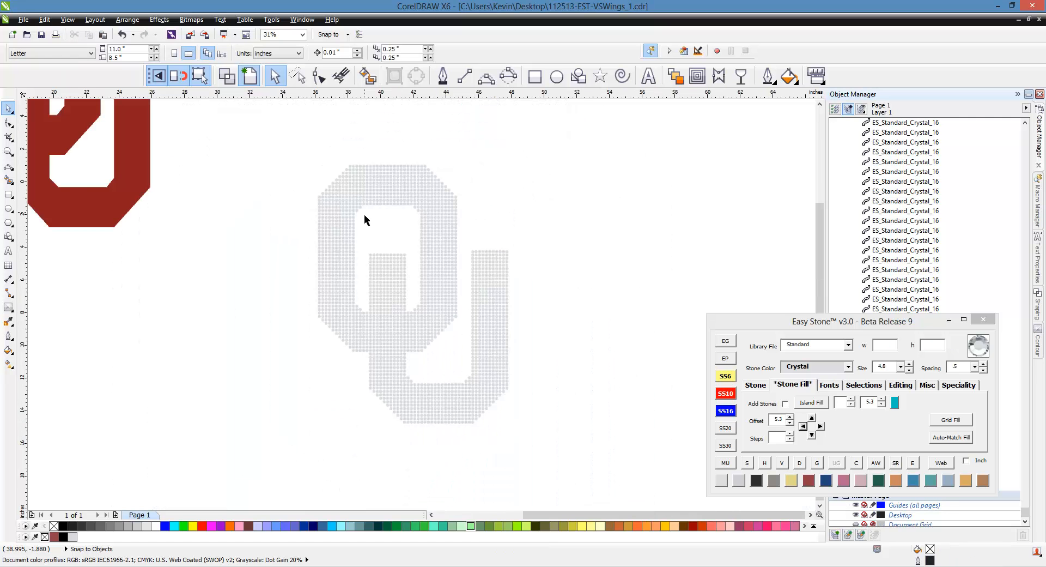
- Recolor all stones of the OU design to Lt Siam and add a black weed box behind the design
drag(270, 145, 583, 459)
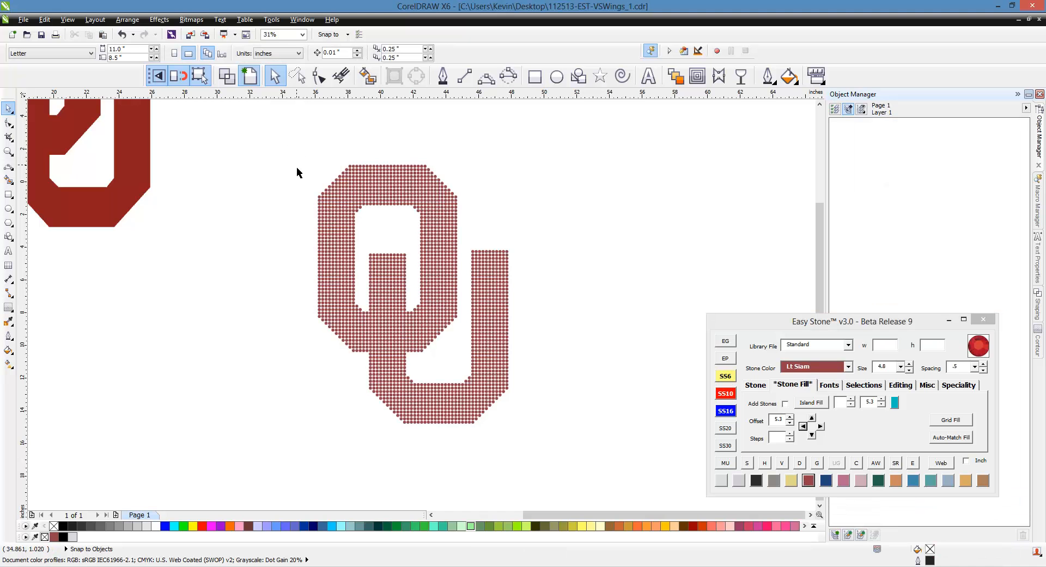
drag(276, 143, 545, 430)
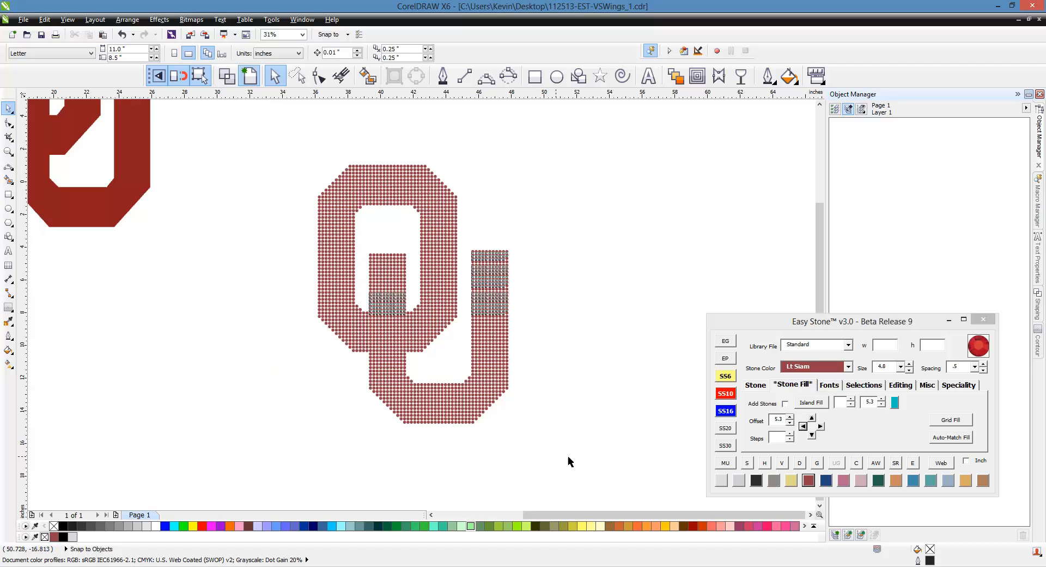
click(877, 463)
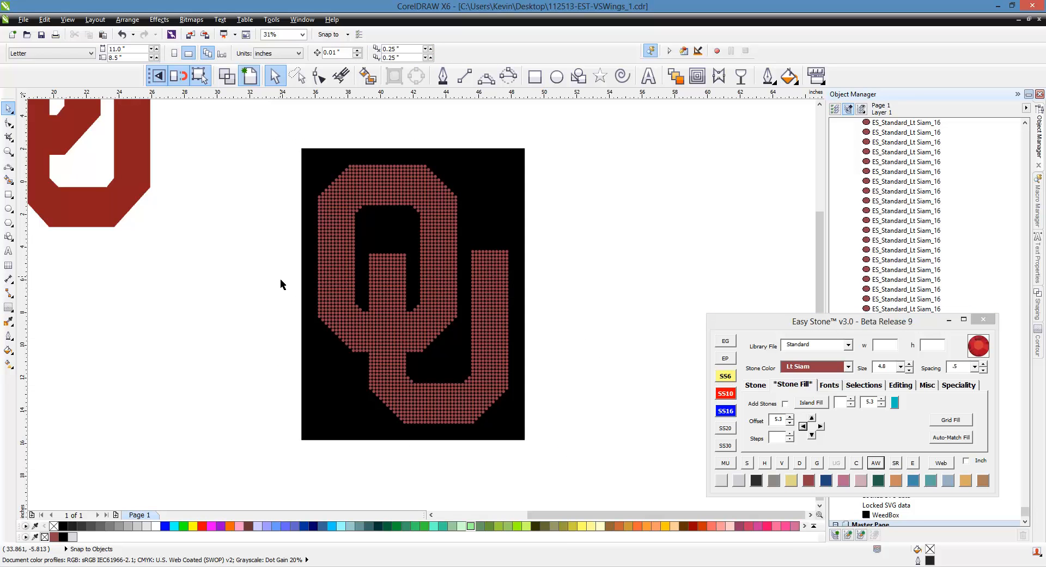
- Recolor the top row of stones on the U's right arm to Crystal
scroll(544, 354, up, 2)
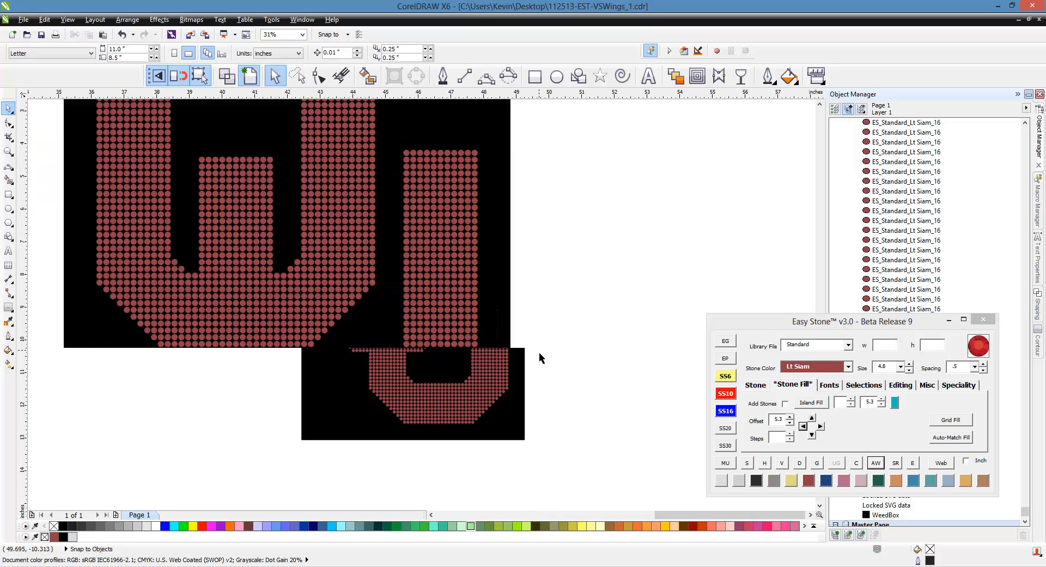
scroll(422, 161, up, 2)
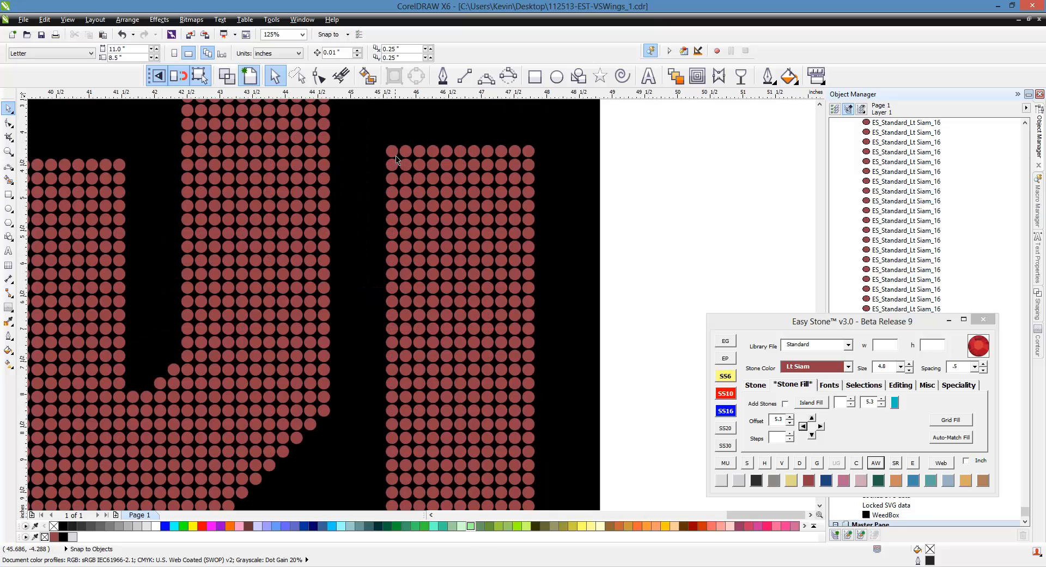
drag(382, 140, 540, 164)
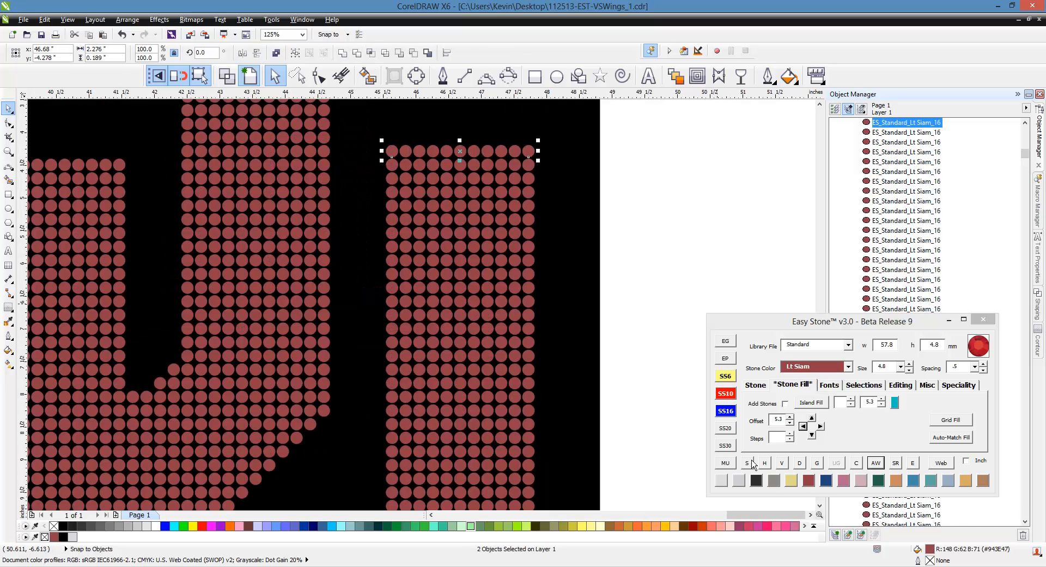
click(721, 480)
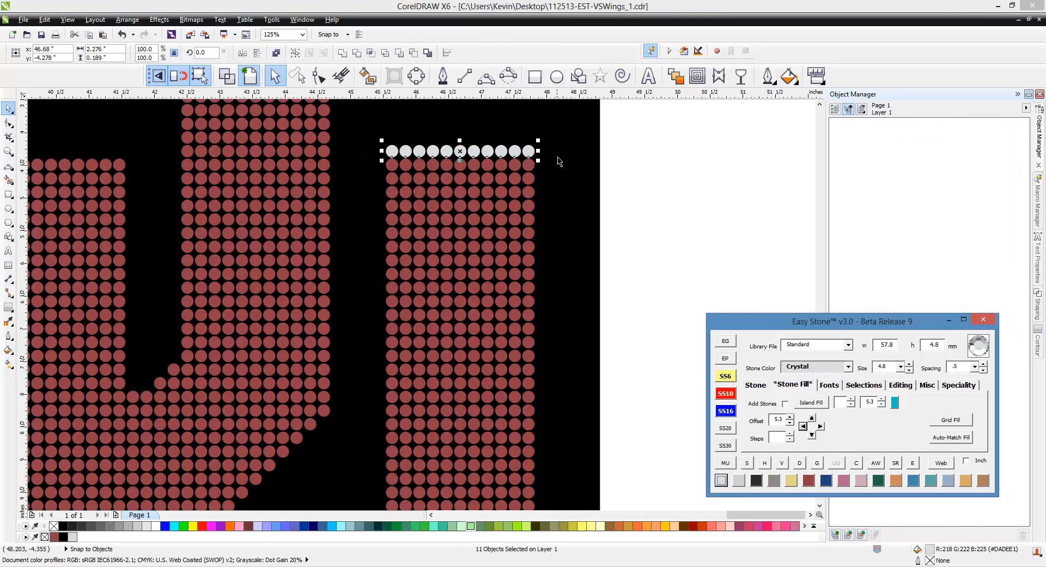
click(630, 182)
- Select the stones between the top and bottom ends of the U's outer right edge and recolor them to Crystal
click(529, 149)
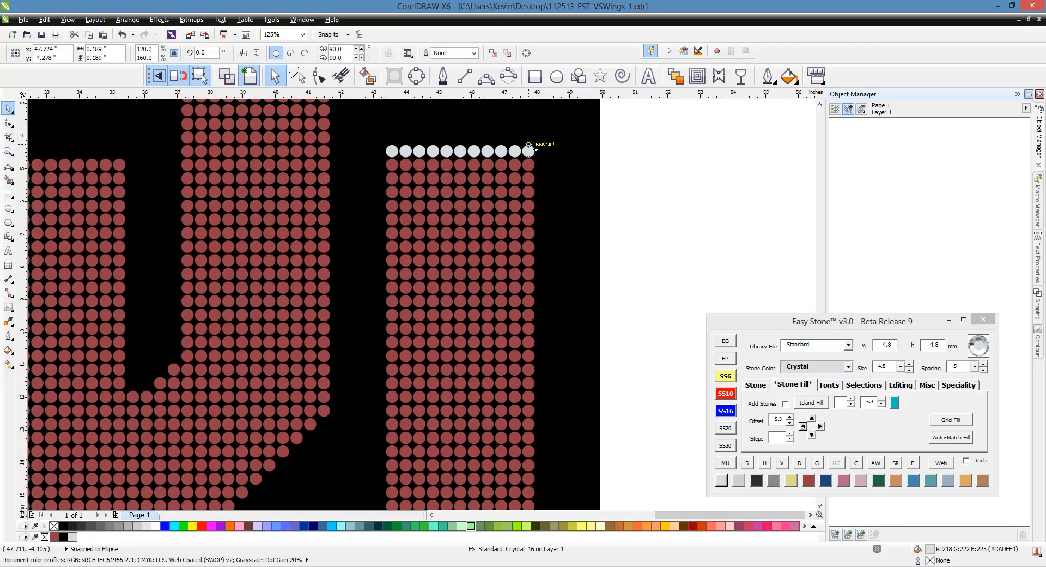
scroll(538, 397, down, 3)
scroll(526, 404, up, 5)
shift+click(525, 360)
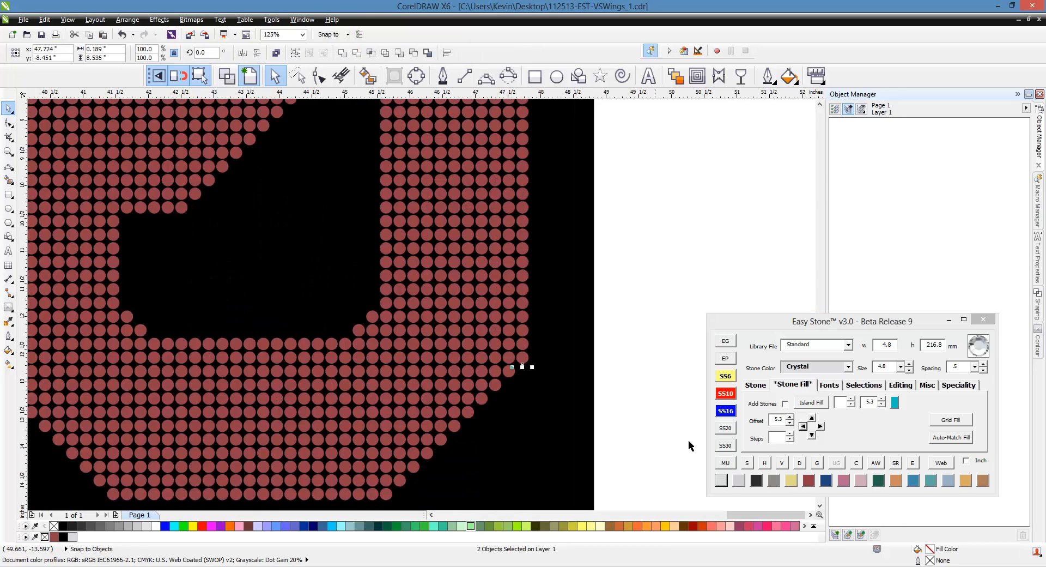
click(754, 473)
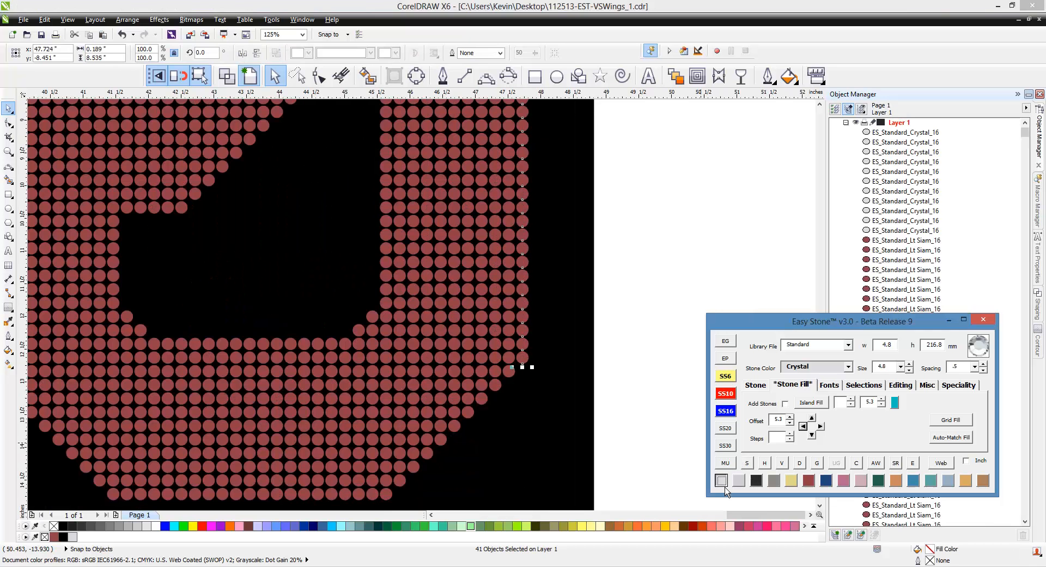
- Select the stones between the ends of the U's outer lower-right diagonal and recolor them to Crystal
scroll(645, 312, down, 1)
scroll(566, 400, up, 1)
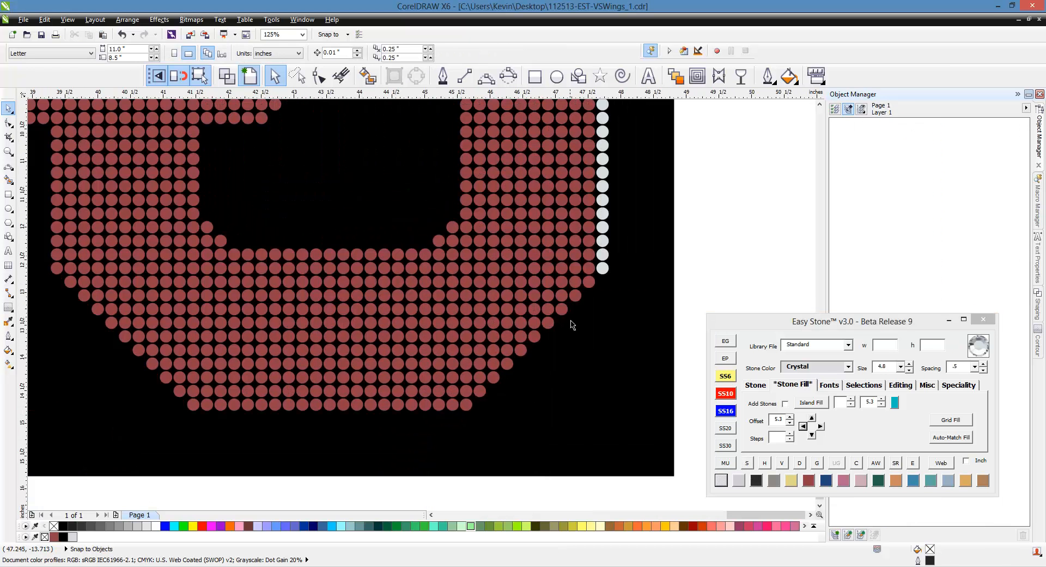
click(603, 268)
shift+click(472, 406)
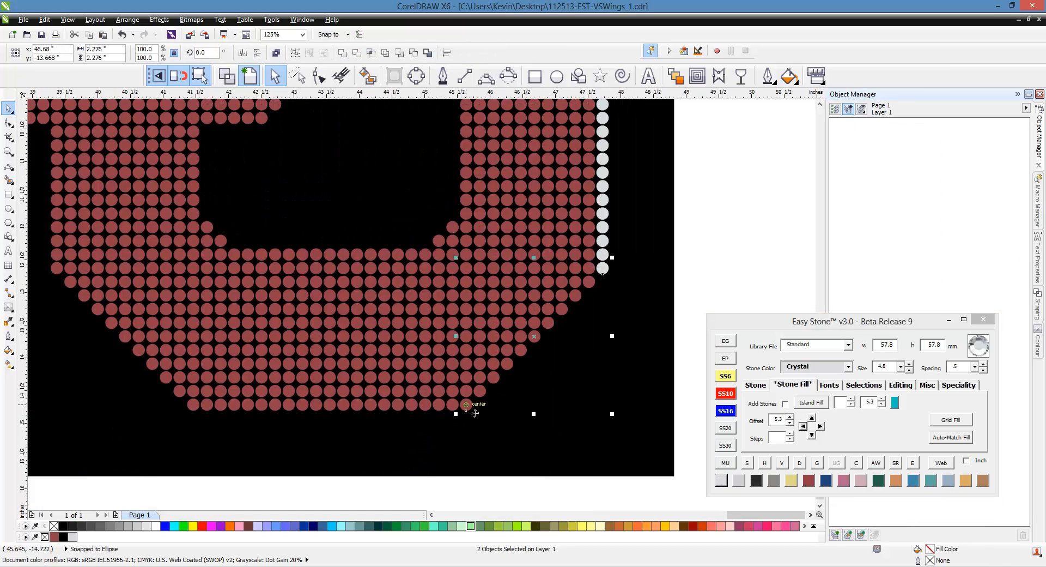
click(748, 464)
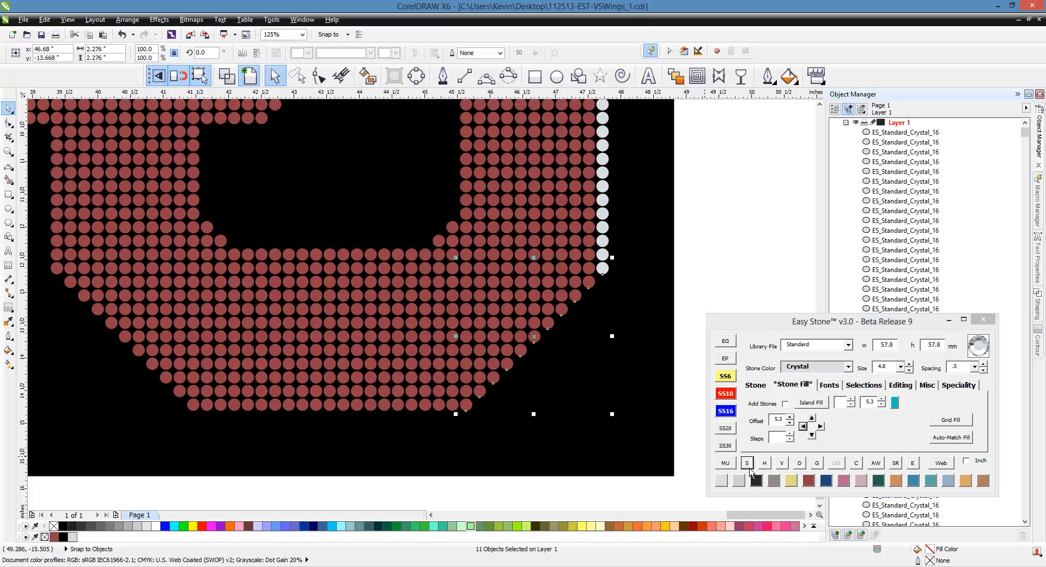
click(770, 481)
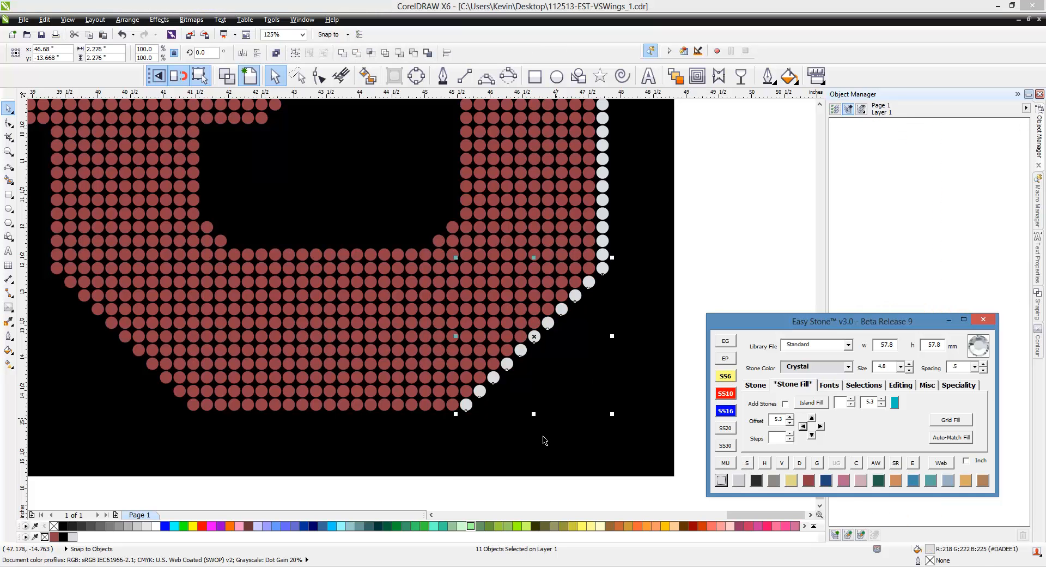
click(428, 486)
- Select the stones between the ends of the U's bottom row and recolor them to Crystal
click(453, 409)
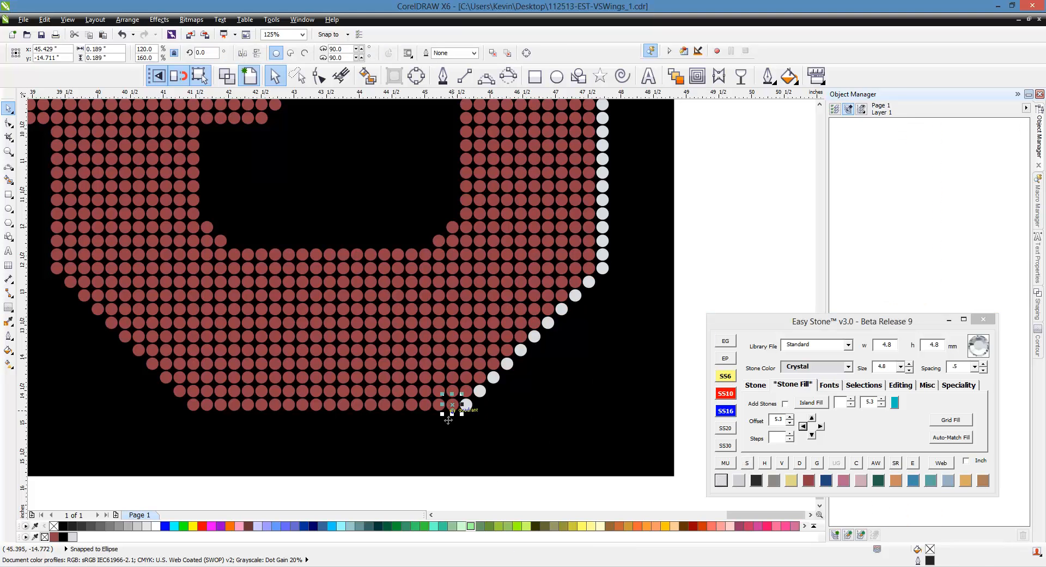
shift+click(194, 407)
click(748, 463)
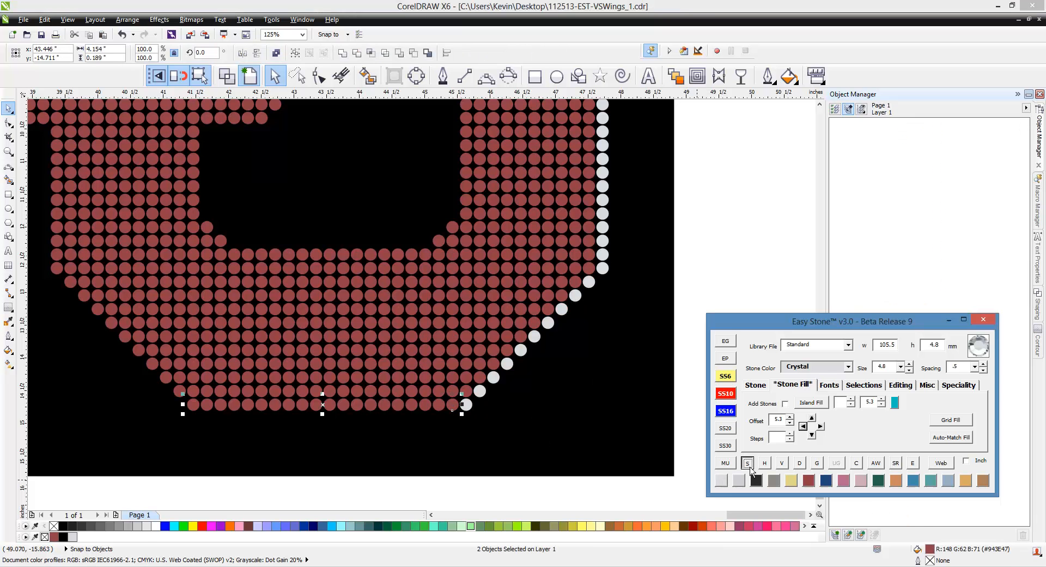
click(721, 480)
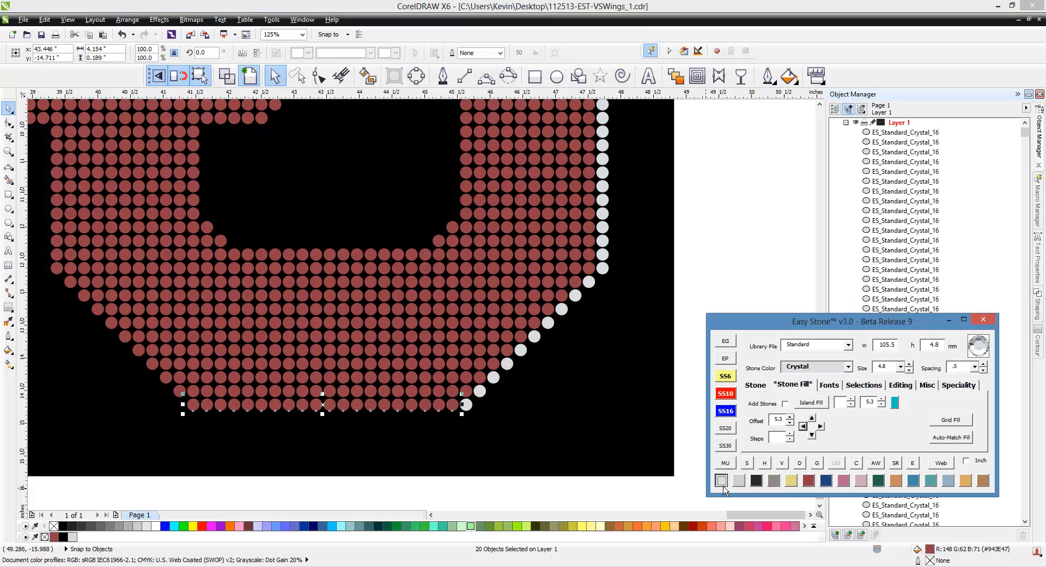
click(597, 428)
- Select the stones between the ends of the U's outer lower-left diagonal and recolor them to Crystal
scroll(600, 428, down, 2)
scroll(413, 428, up, 2)
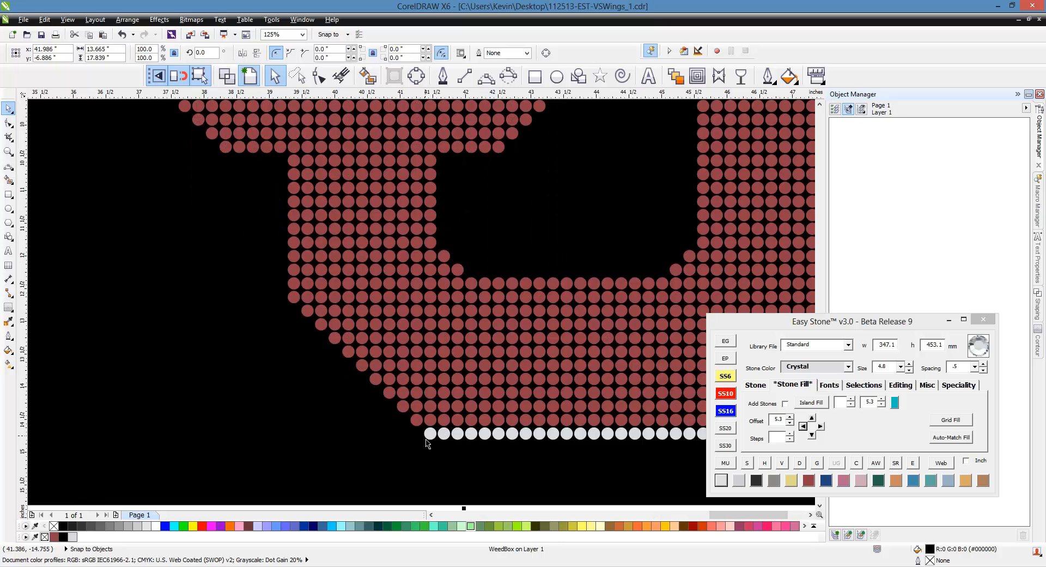
click(430, 436)
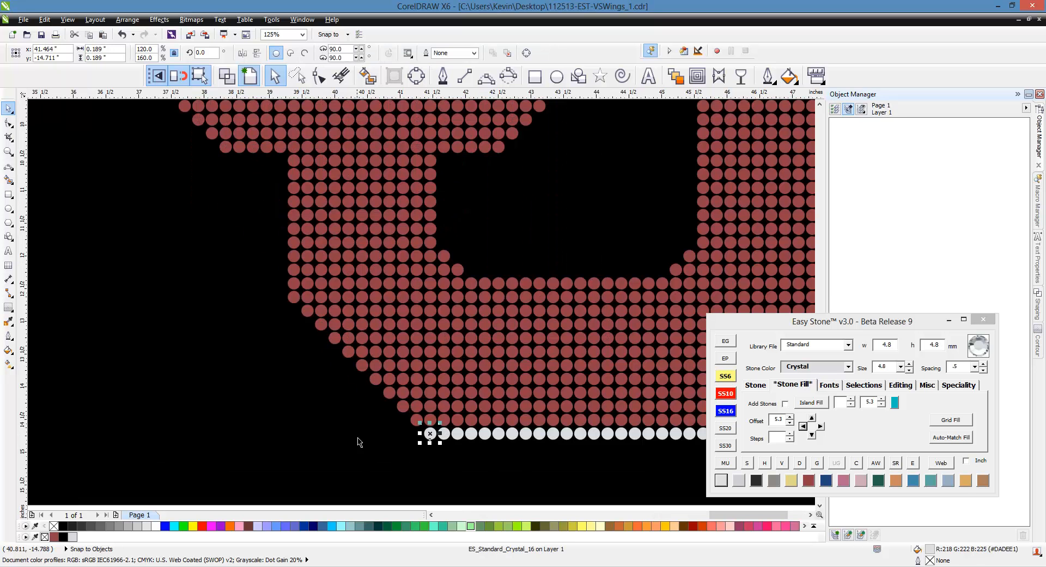
shift+click(293, 300)
click(752, 468)
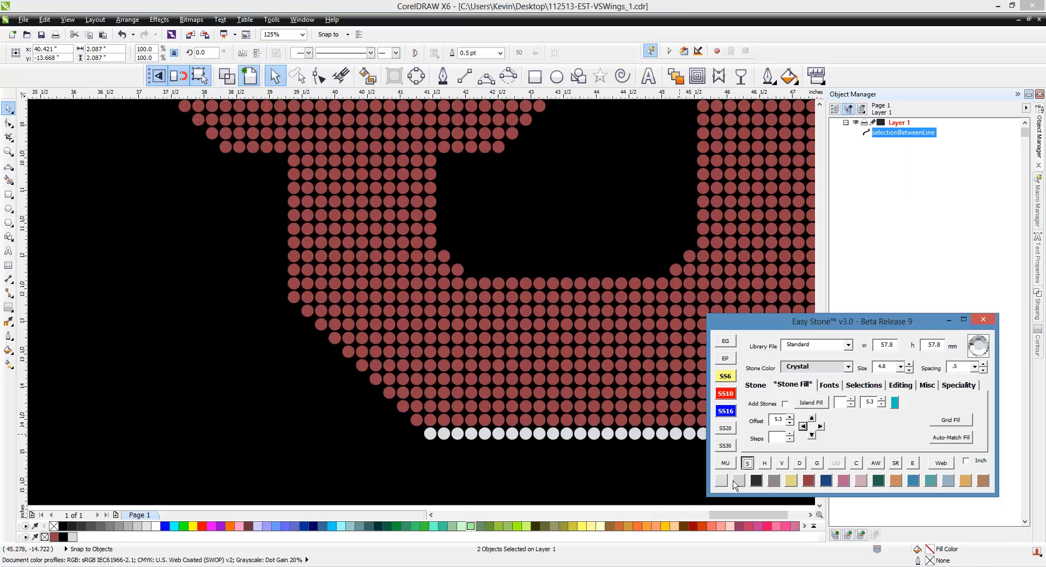
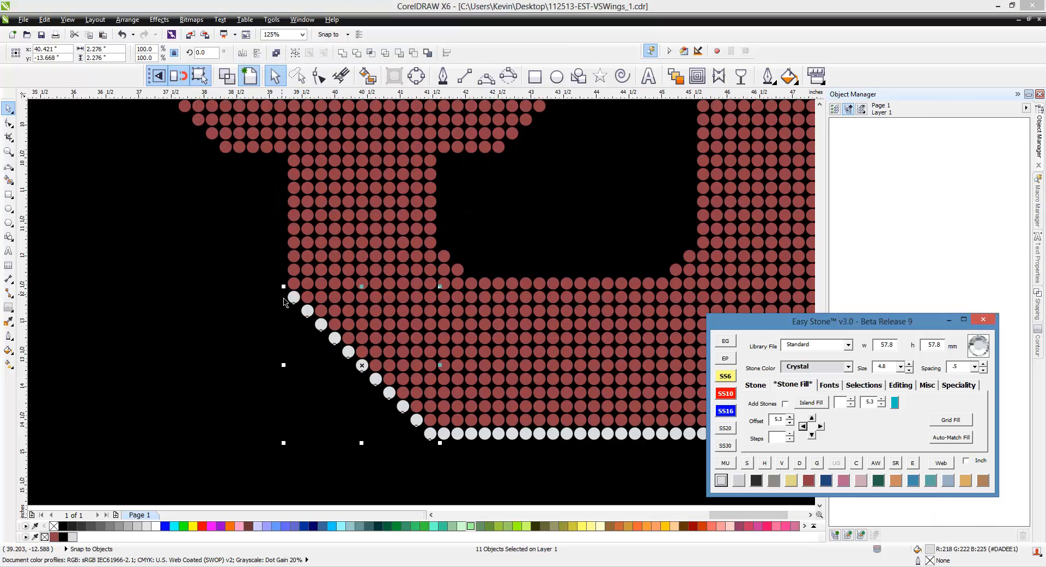
- Recolor the outer and inner edge columns of the U's left arm, below where it meets the O, to Crystal
click(294, 149)
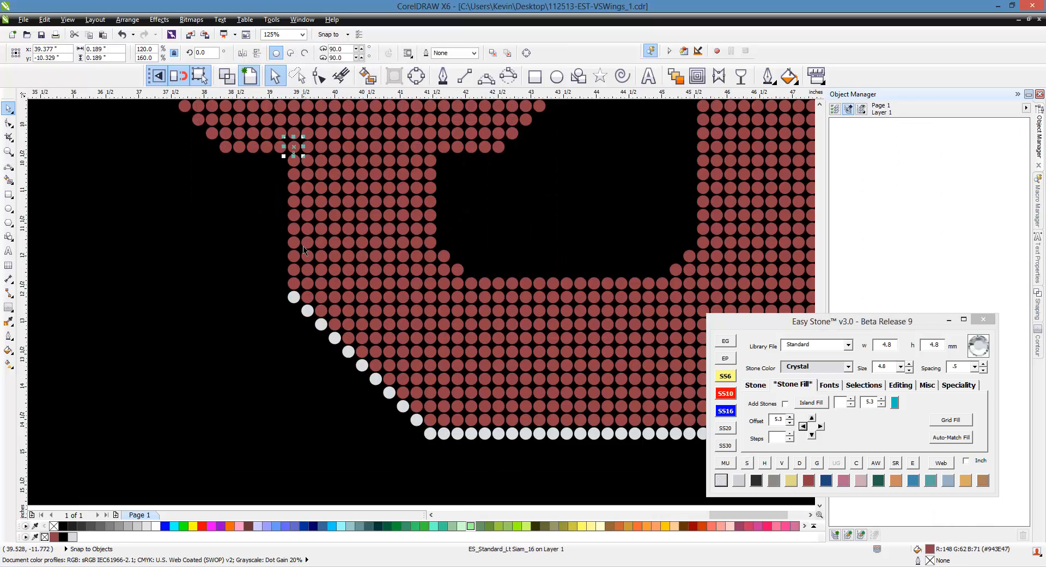
shift+click(294, 295)
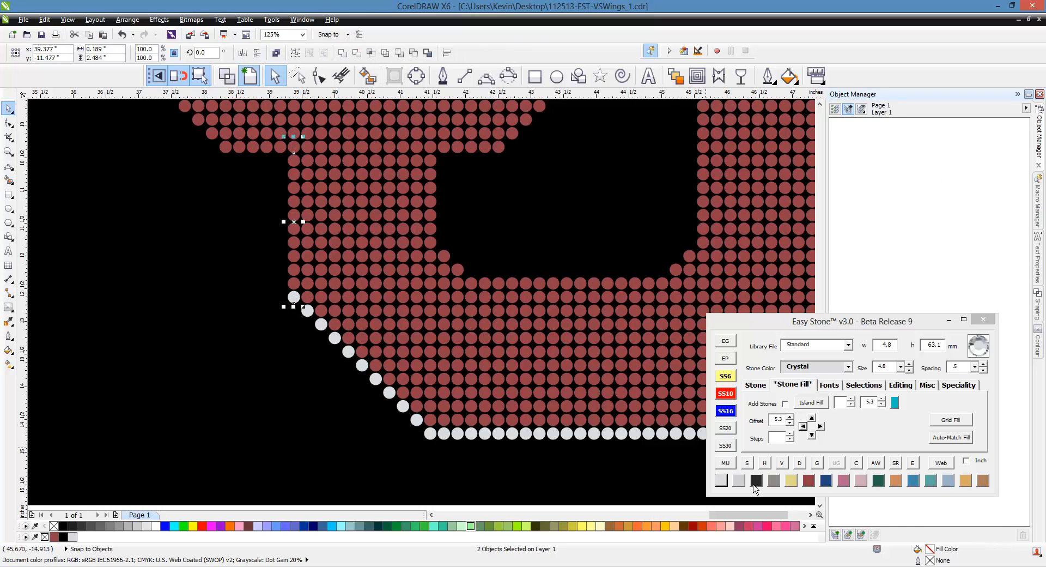
click(759, 462)
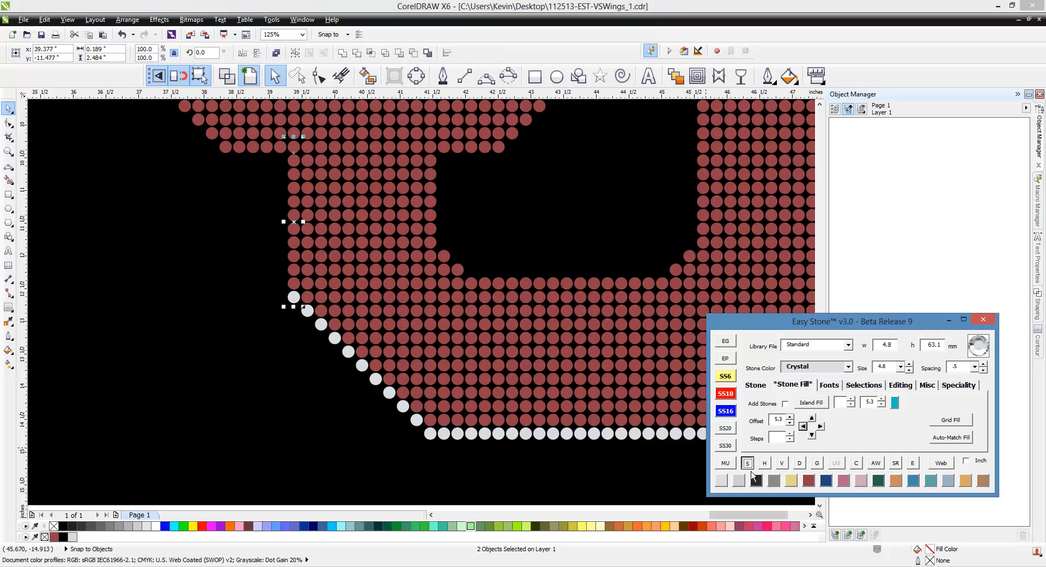
click(430, 147)
shift+click(434, 248)
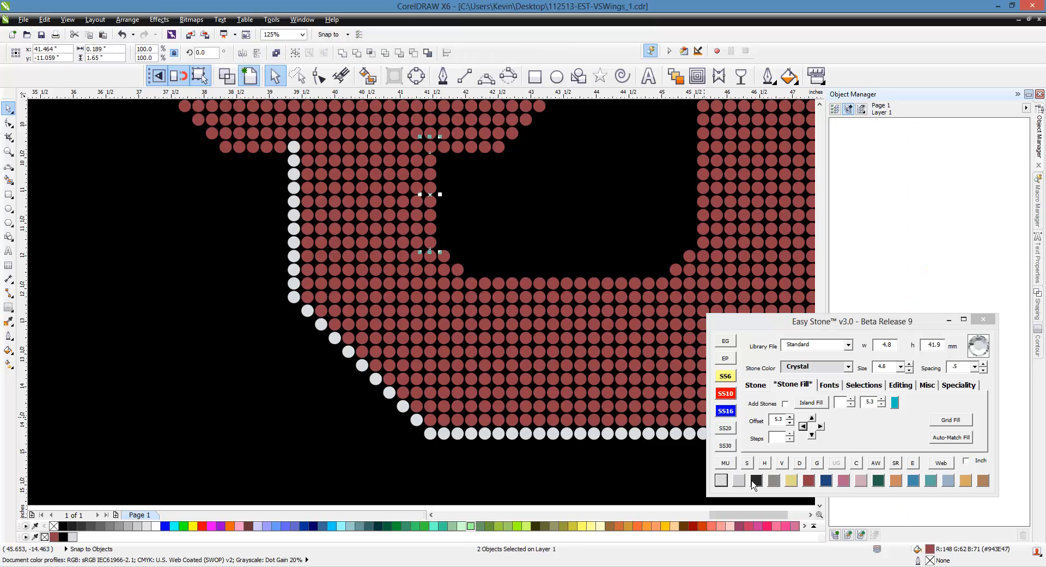
click(749, 464)
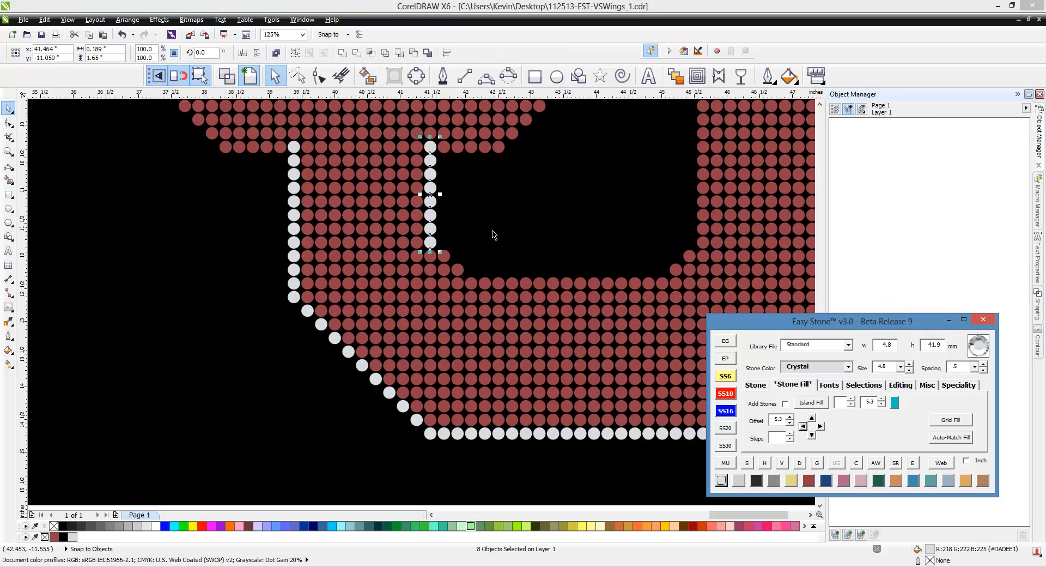
- Select the stones between the ends of the lower-left diagonal inside the U's opening and recolor them to AB Crystal
click(432, 243)
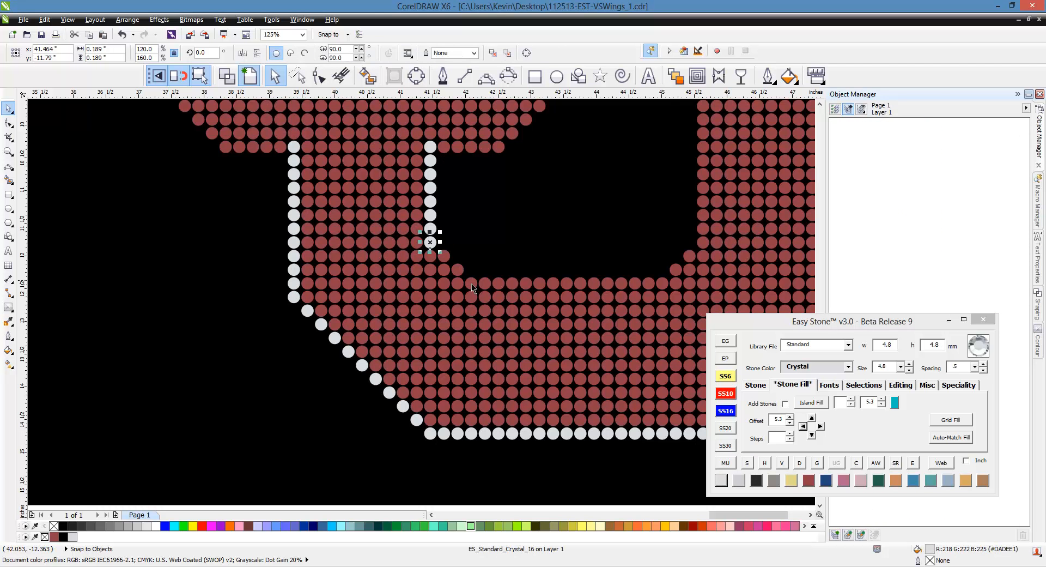
shift+click(472, 286)
click(749, 464)
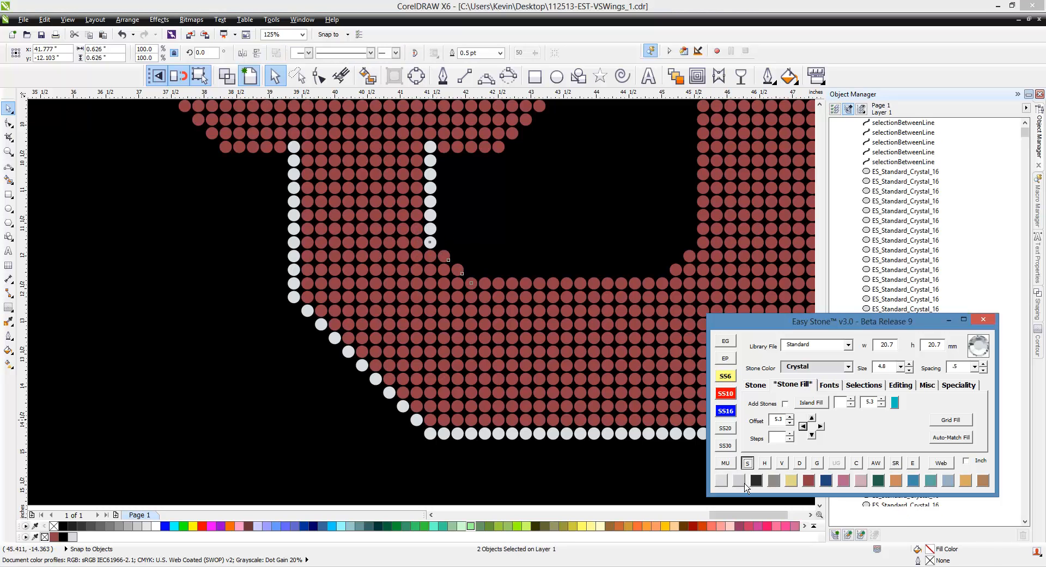
click(738, 480)
click(522, 273)
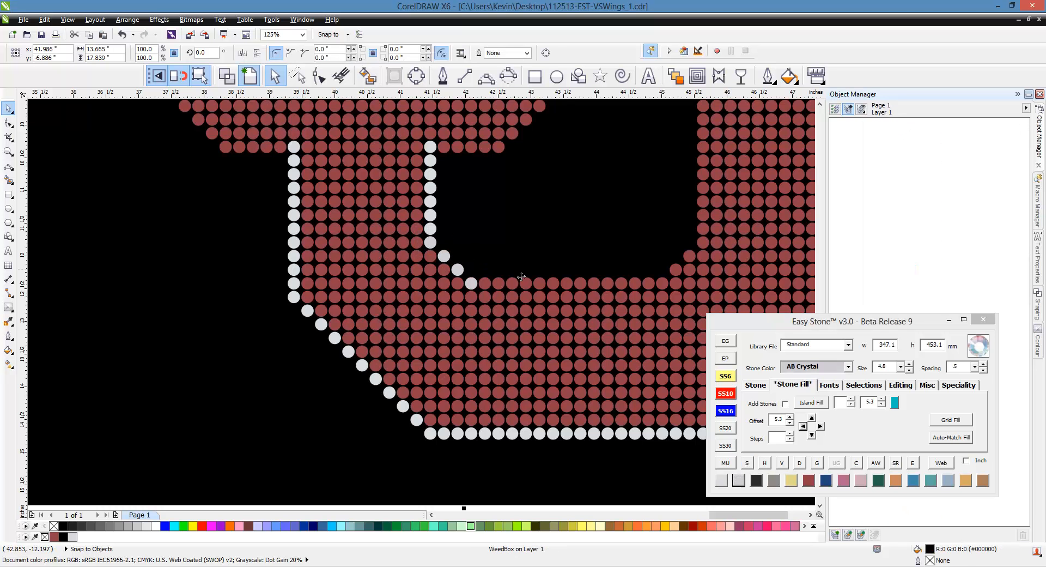
- Select the remaining stones along the bottom row of the U's opening and recolor them to Crystal
click(483, 287)
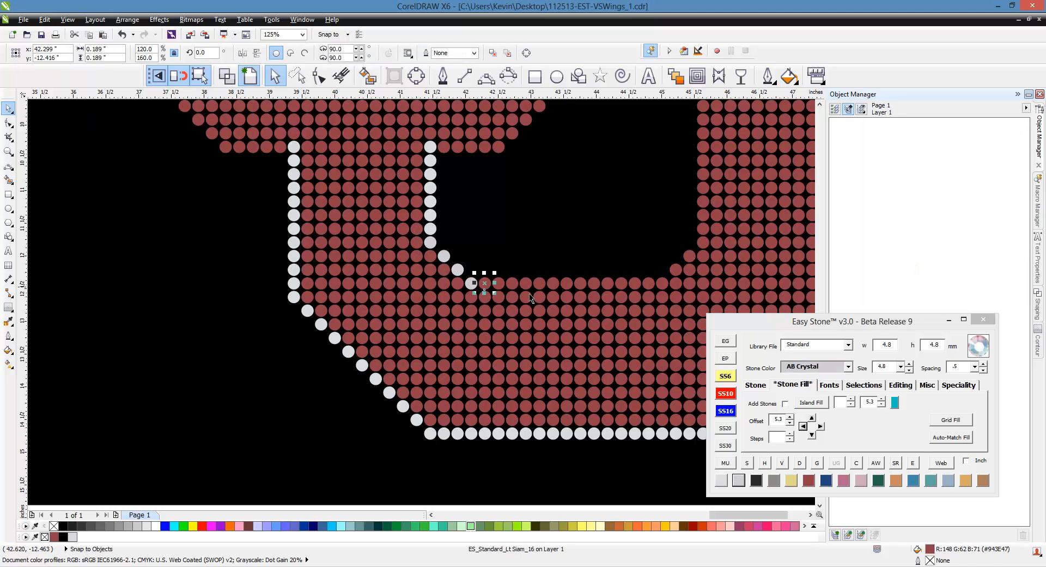
shift+click(665, 291)
click(749, 466)
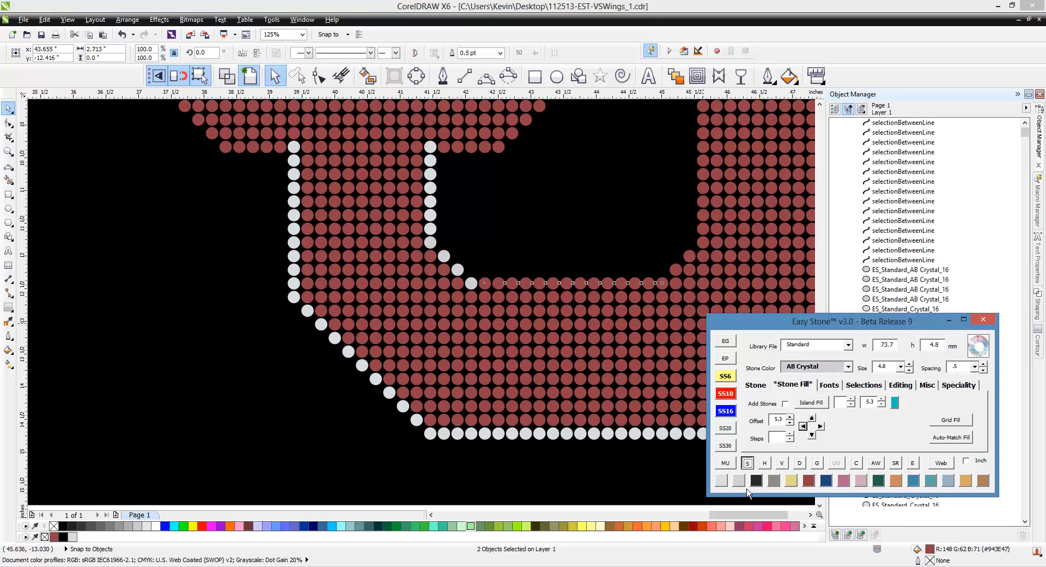
click(721, 480)
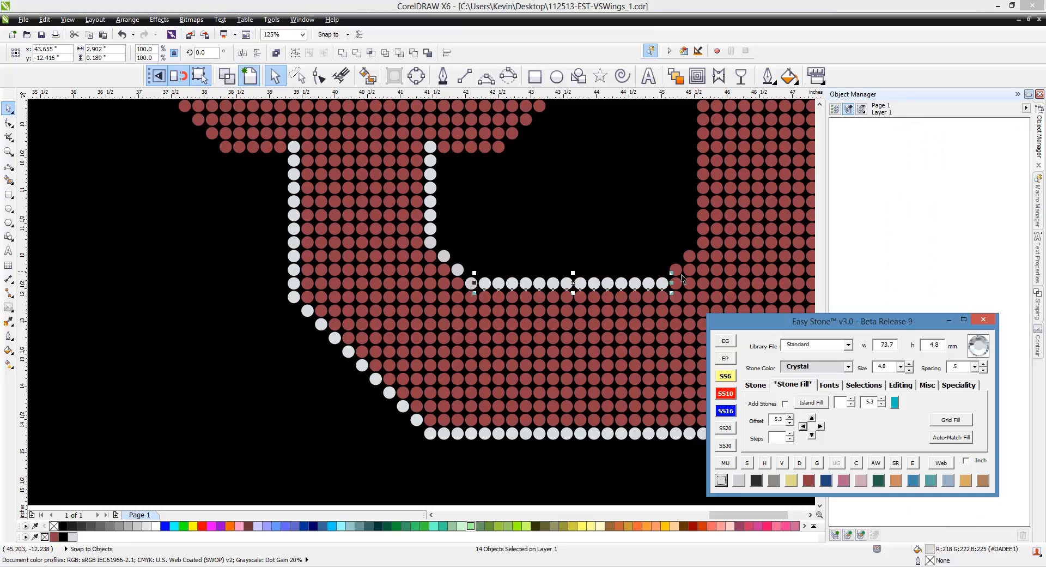
- Select the stones between the ends of the lower-right diagonal inside the U's opening and recolor them to Crystal
click(702, 245)
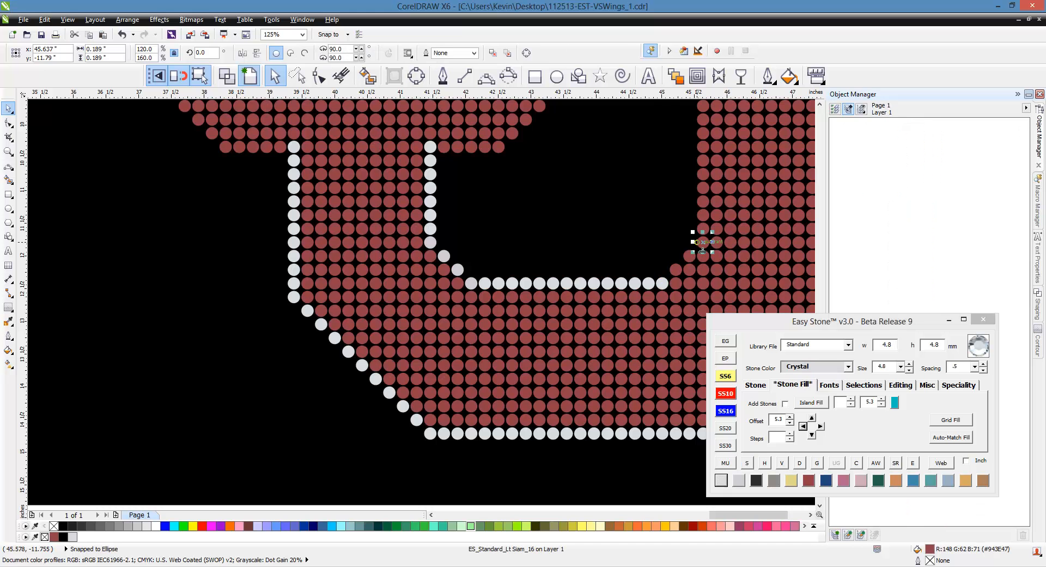
shift+click(663, 283)
click(721, 480)
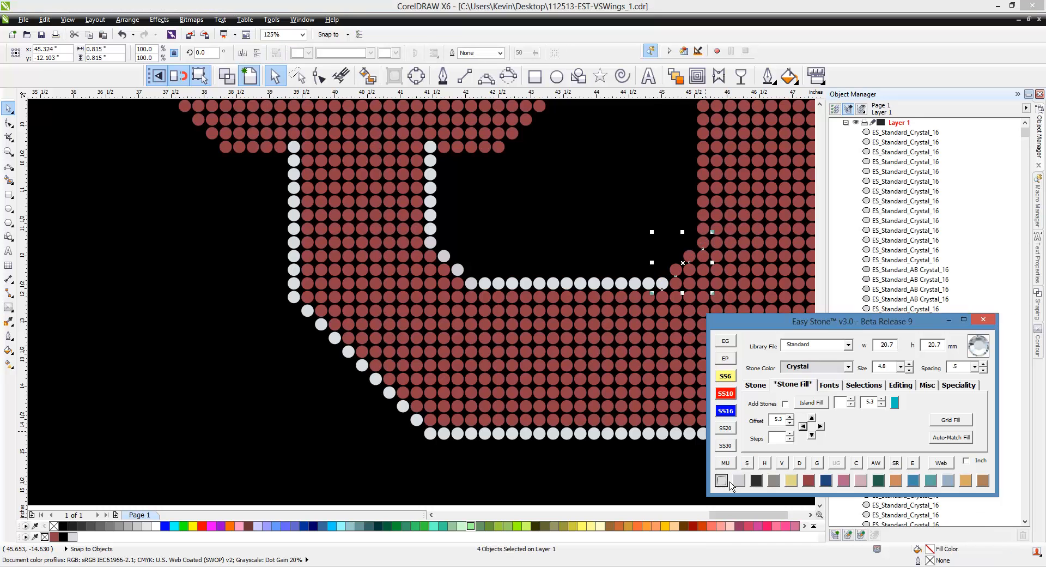
click(533, 341)
scroll(533, 341, down, 1)
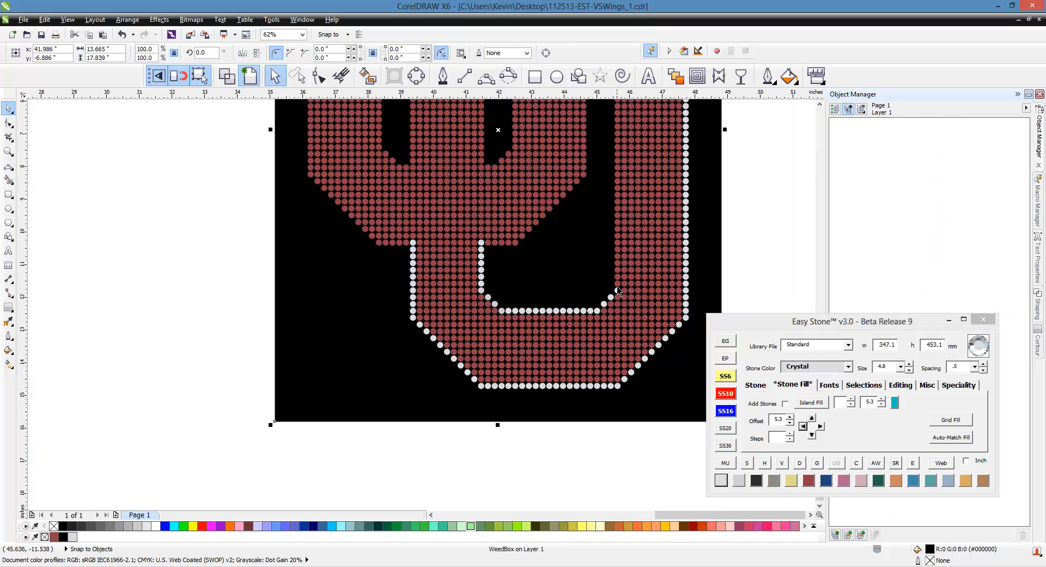
- Select the stones between the ends of the inner edge column of the U's right arm and recolor them to Crystal
click(618, 284)
scroll(586, 325, down, 1)
scroll(612, 229, up, 1)
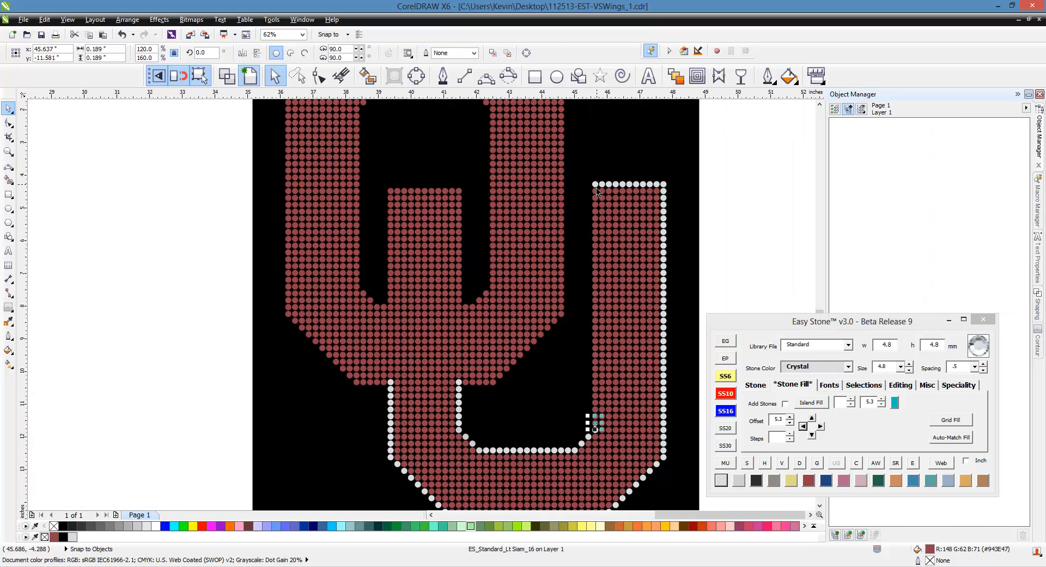
shift+click(597, 186)
click(747, 462)
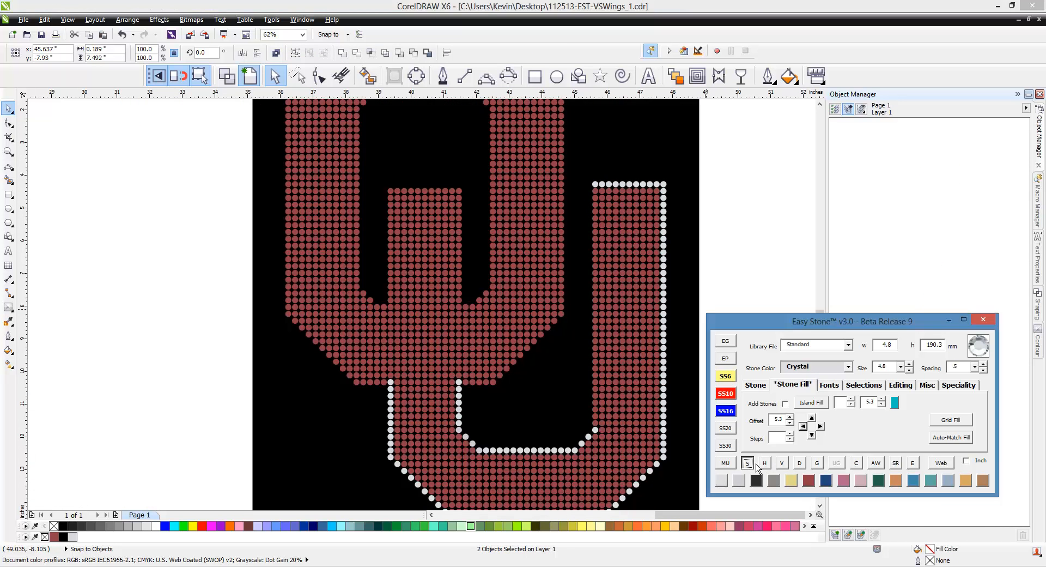
click(721, 479)
- Recolor the short bottom row of the O between the U's left arm and the lower-right diagonal to Crystal
click(460, 383)
scroll(475, 382, up, 2)
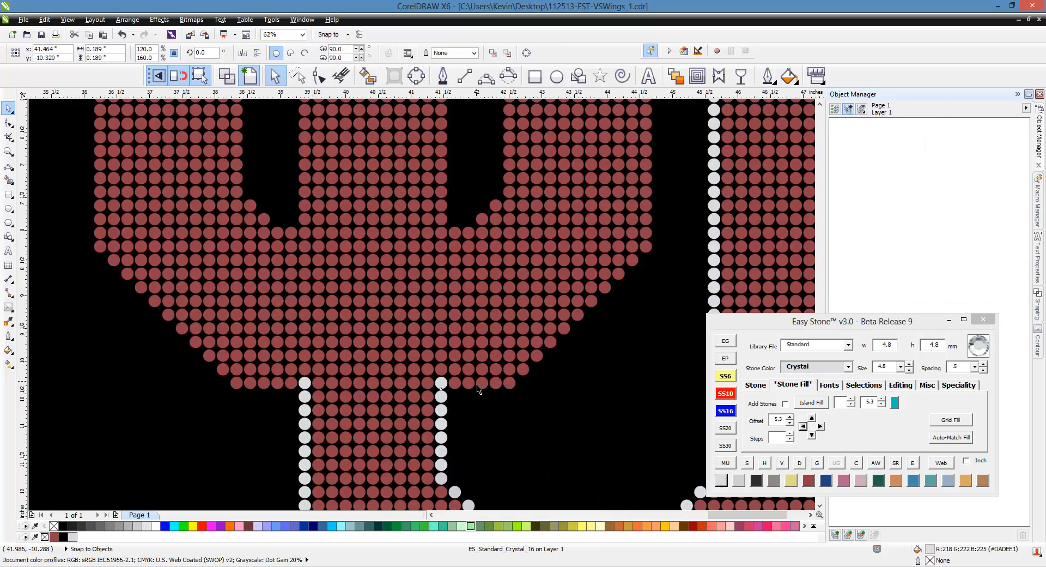
shift+click(544, 390)
click(747, 462)
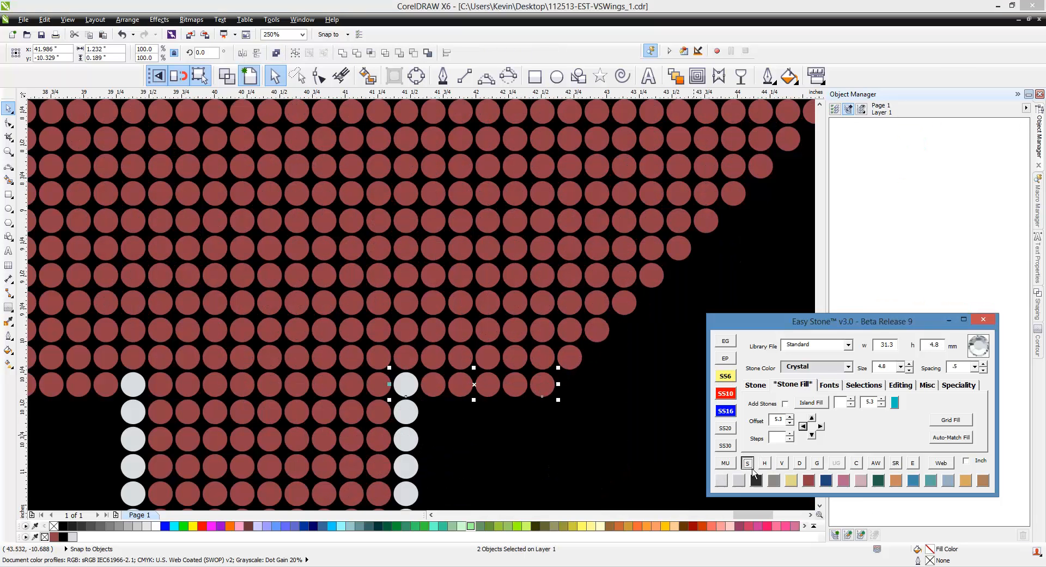
- Select the stones between the ends of the O's outer lower-right diagonal and recolor them to Crystal
click(539, 385)
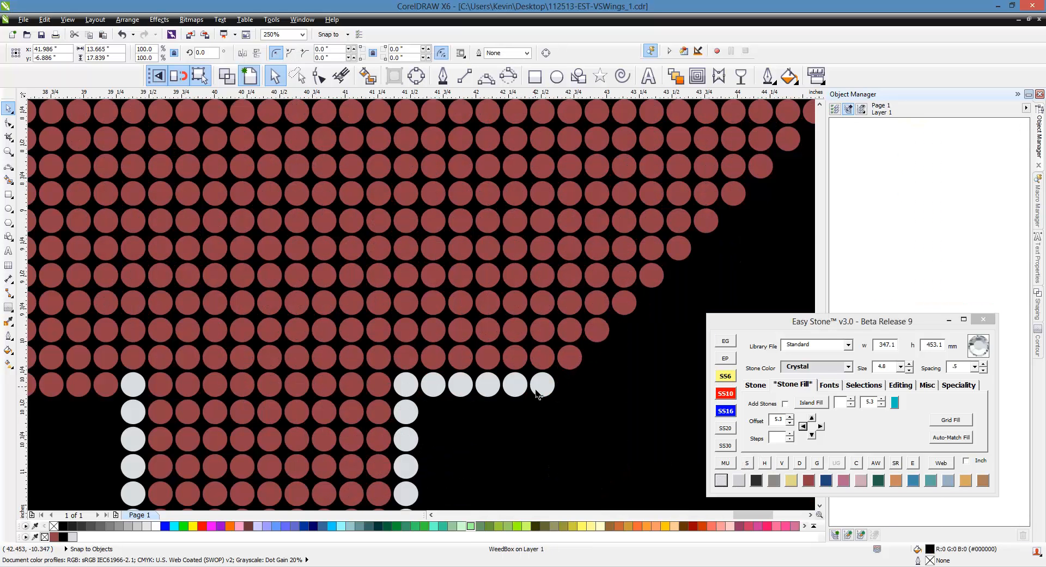
scroll(533, 382, down, 1)
shift+click(658, 251)
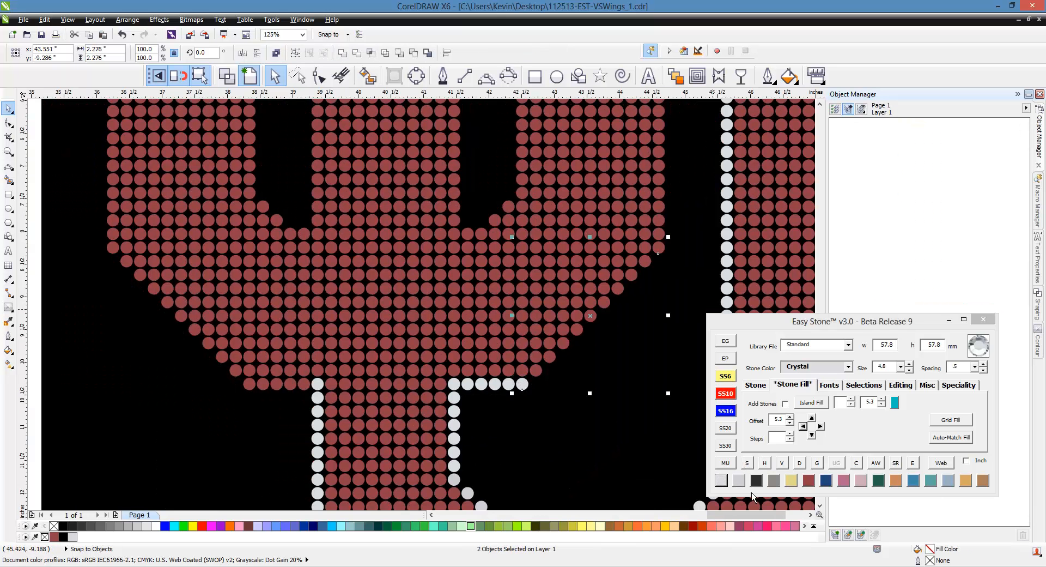
click(748, 465)
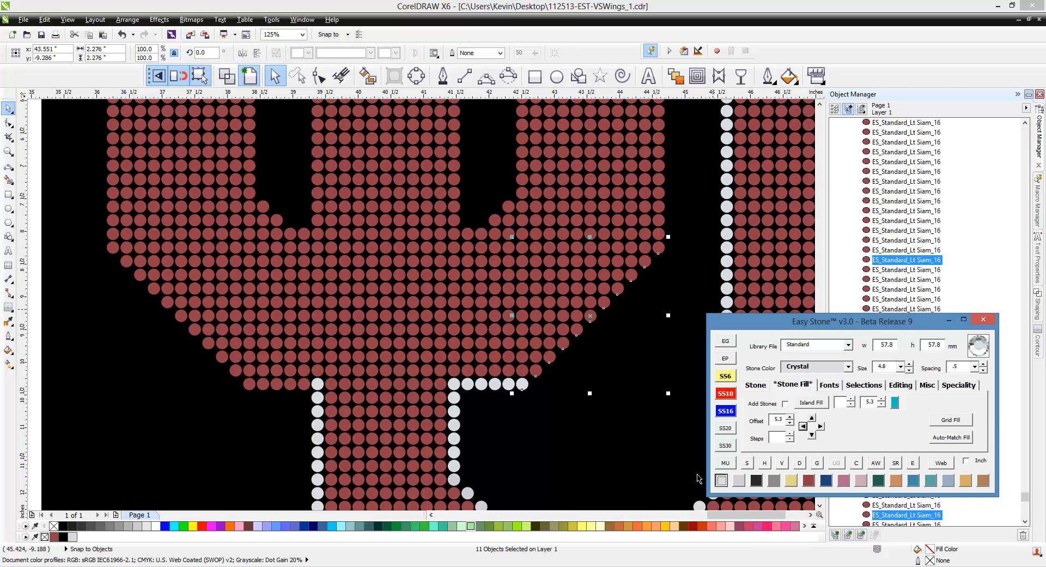
click(573, 410)
- Select the stones between the ends of the O's right outer edge column and recolor them to Crystal
scroll(567, 408, down, 2)
scroll(602, 317, up, 1)
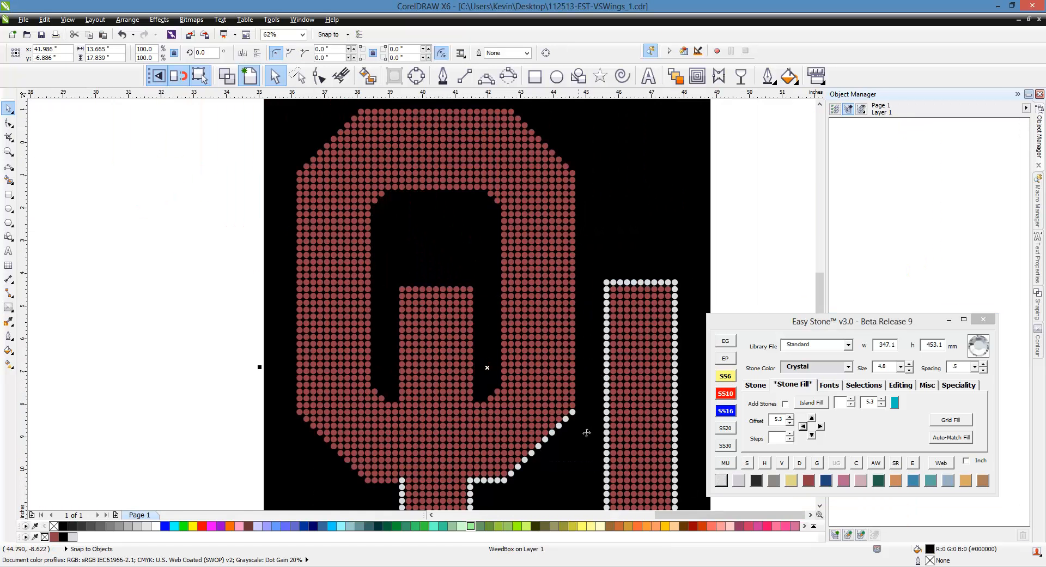
click(572, 410)
shift+click(573, 175)
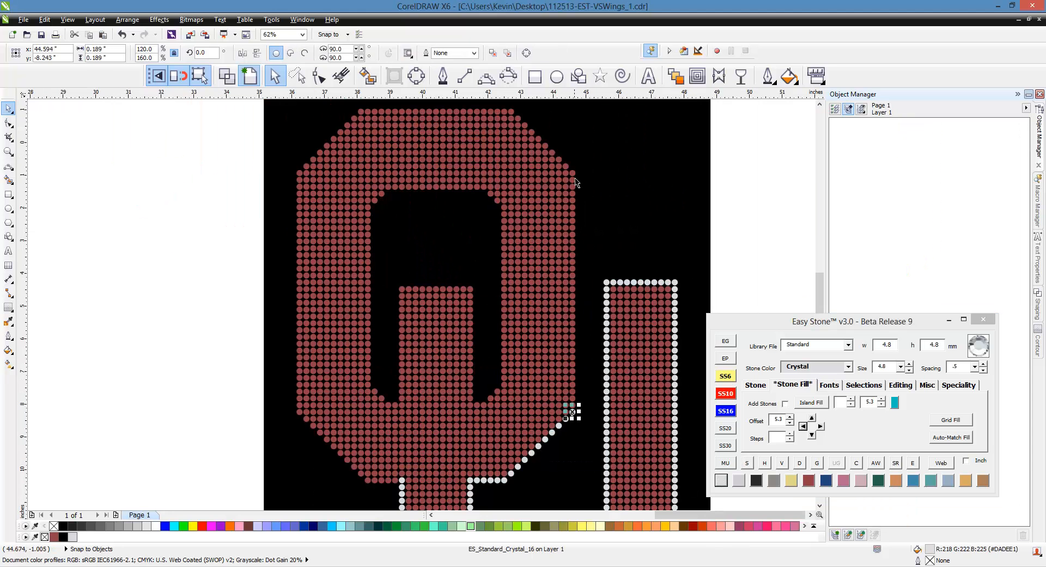
click(751, 463)
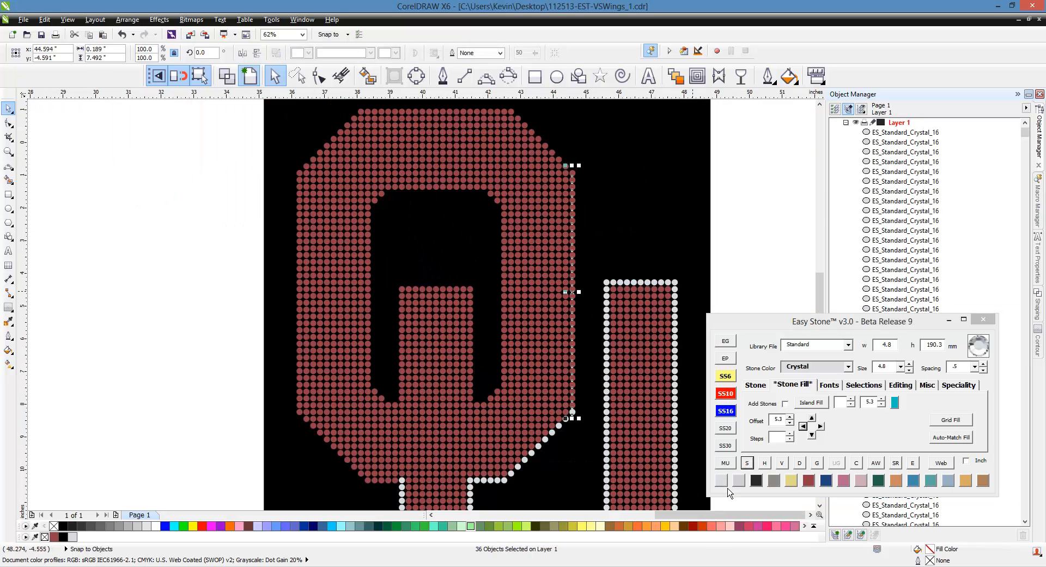
click(723, 483)
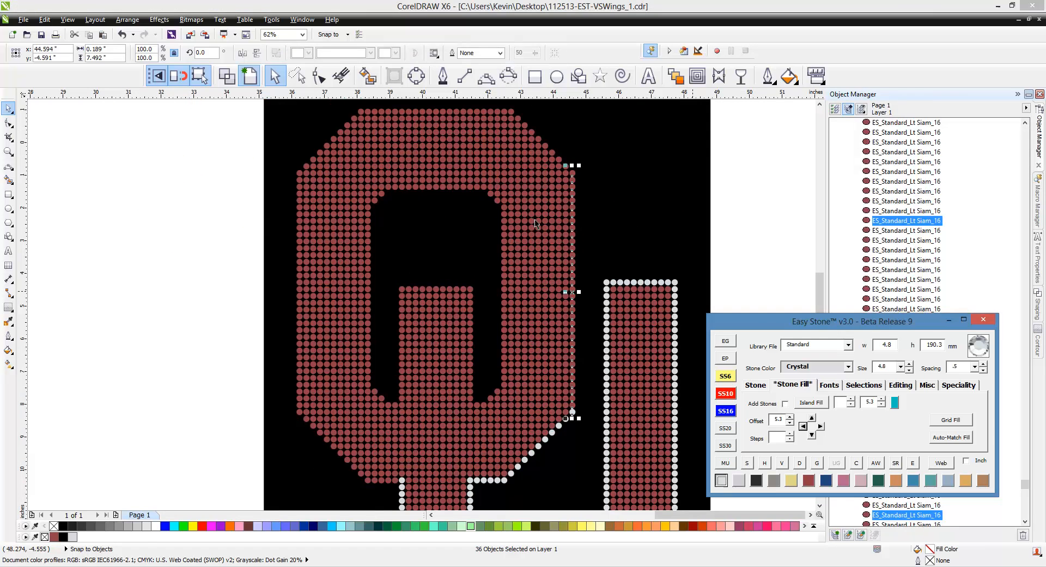
click(582, 156)
- Select the stones between the ends of the O's outer upper-right diagonal and recolor them to Crystal
scroll(588, 229, down, 2)
scroll(601, 275, up, 5)
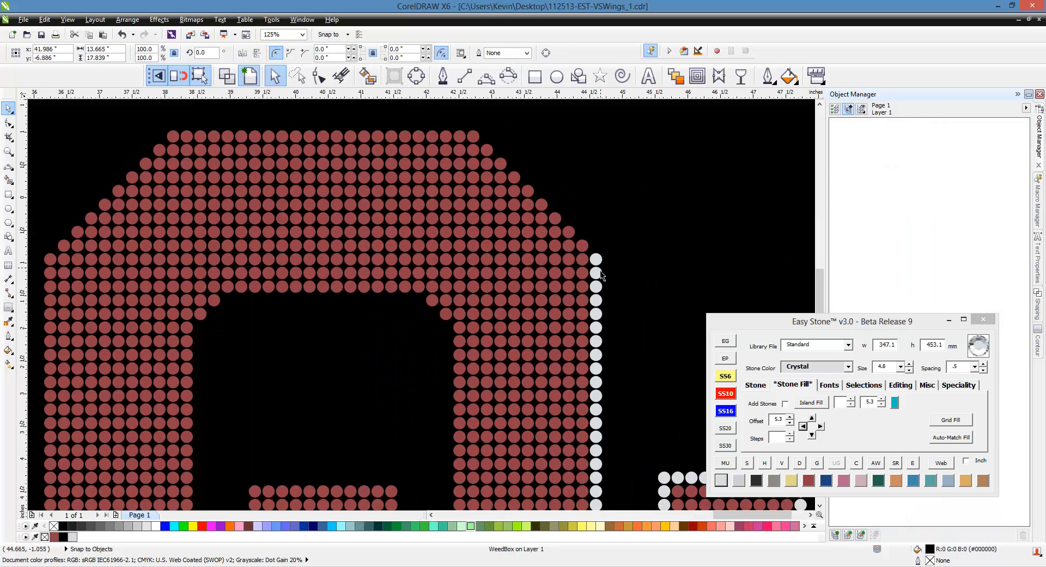
click(596, 260)
shift+click(472, 141)
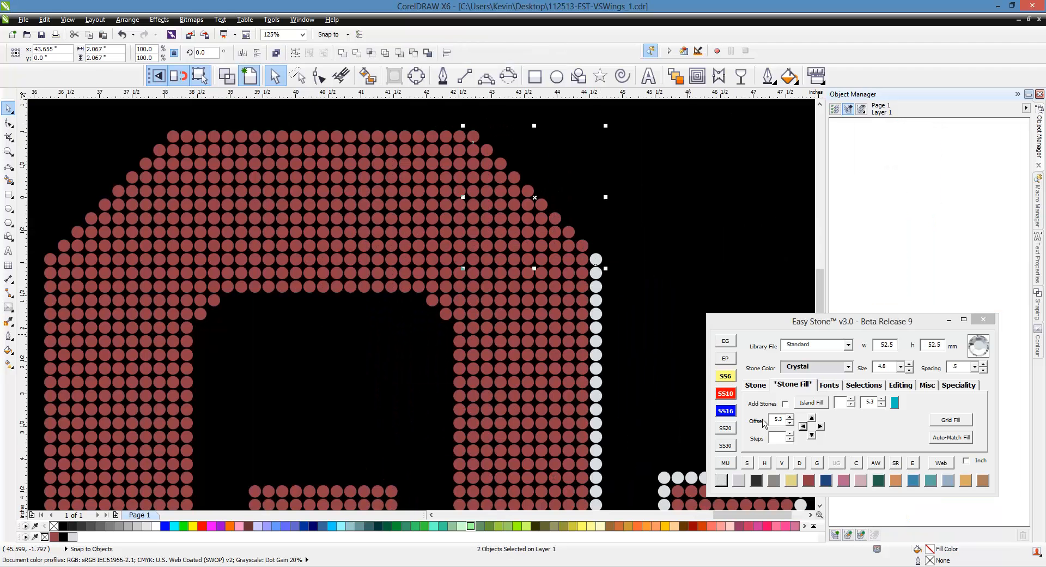
click(755, 463)
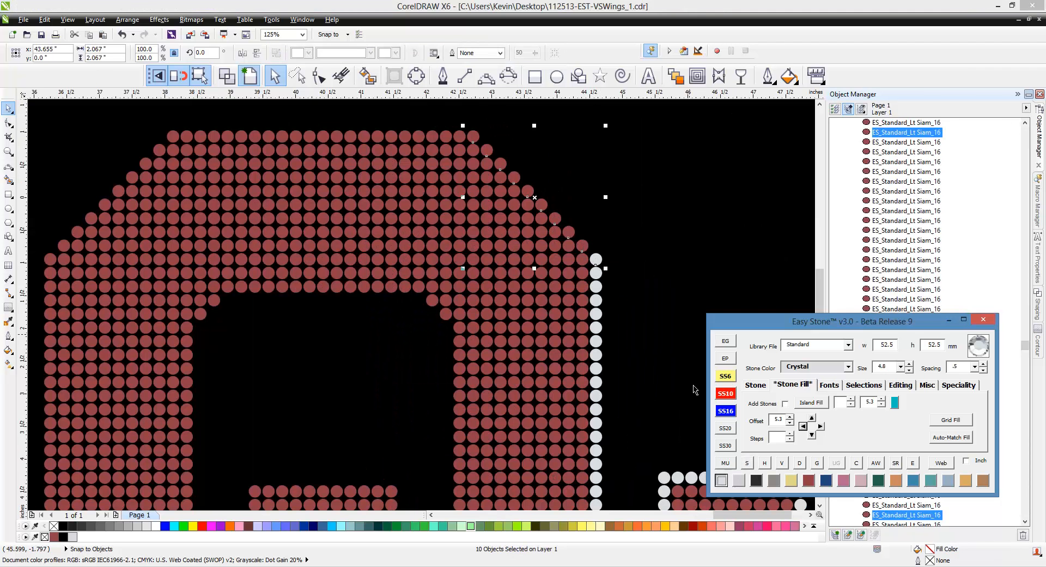
click(687, 281)
- Select the stones between the ends of the O's top outer row and recolor them to Crystal
scroll(688, 281, down, 2)
scroll(626, 199, up, 2)
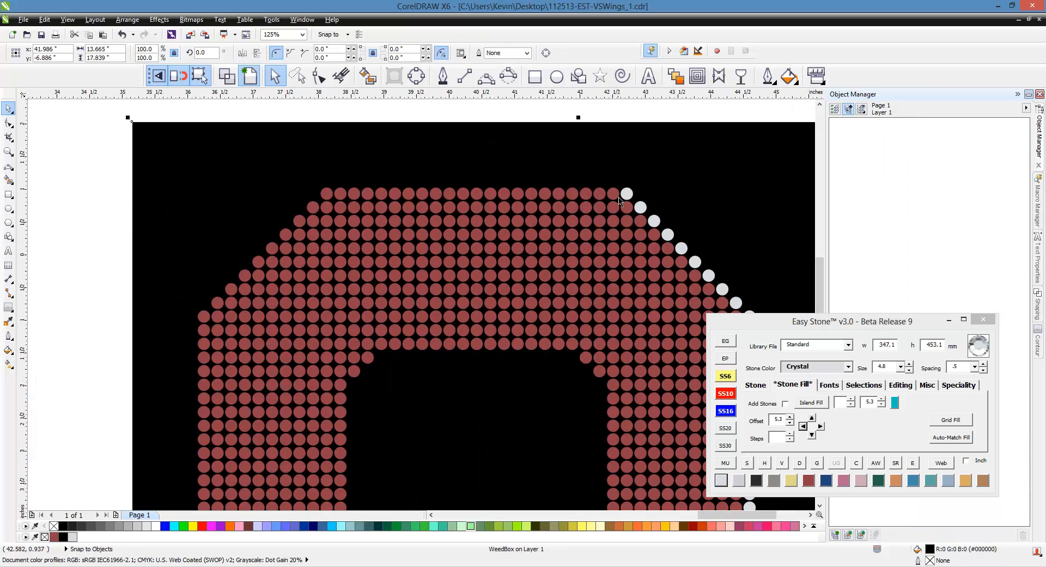
click(626, 193)
shift+click(327, 193)
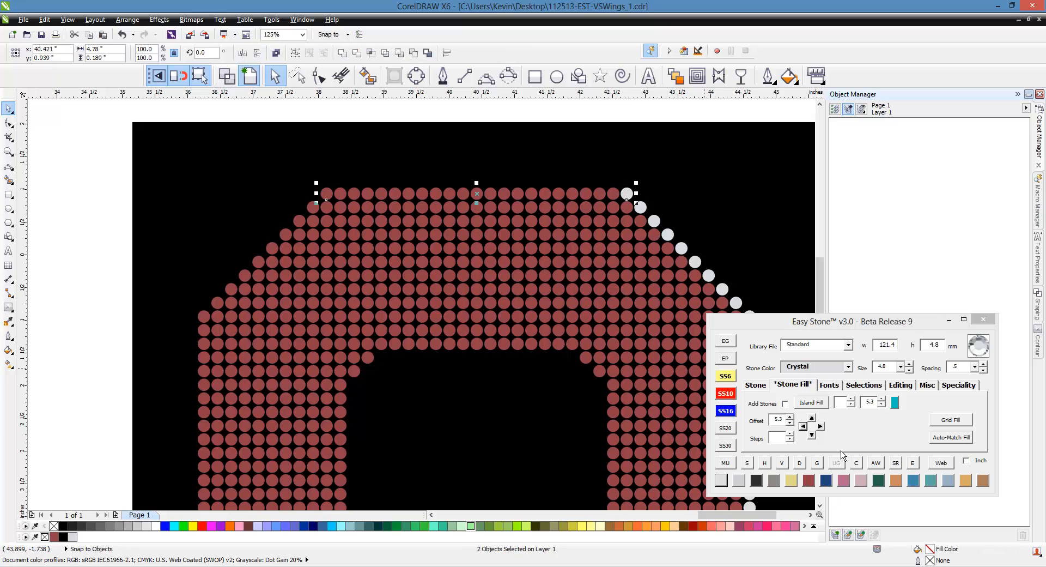
click(751, 467)
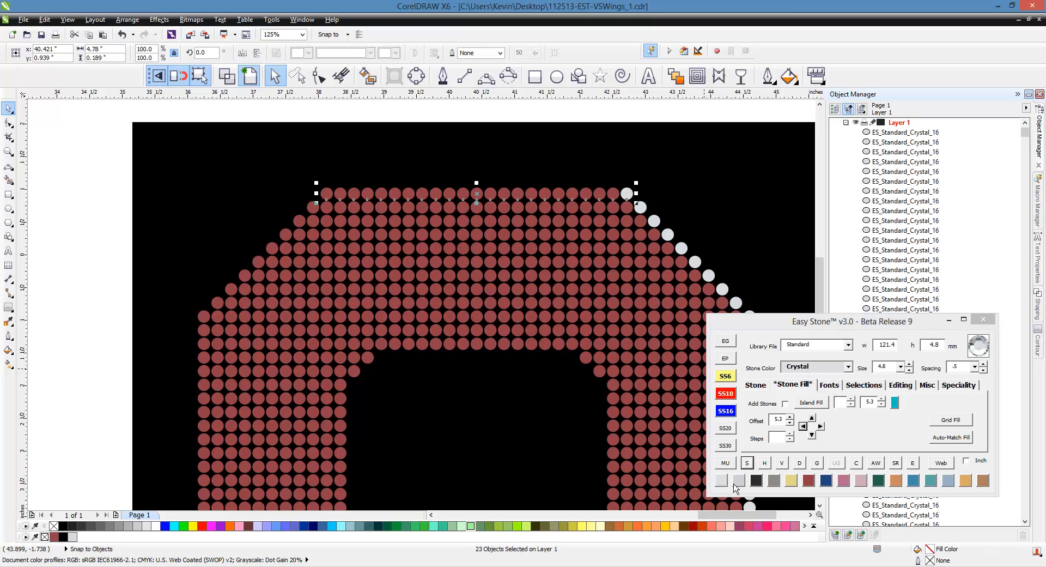
click(734, 485)
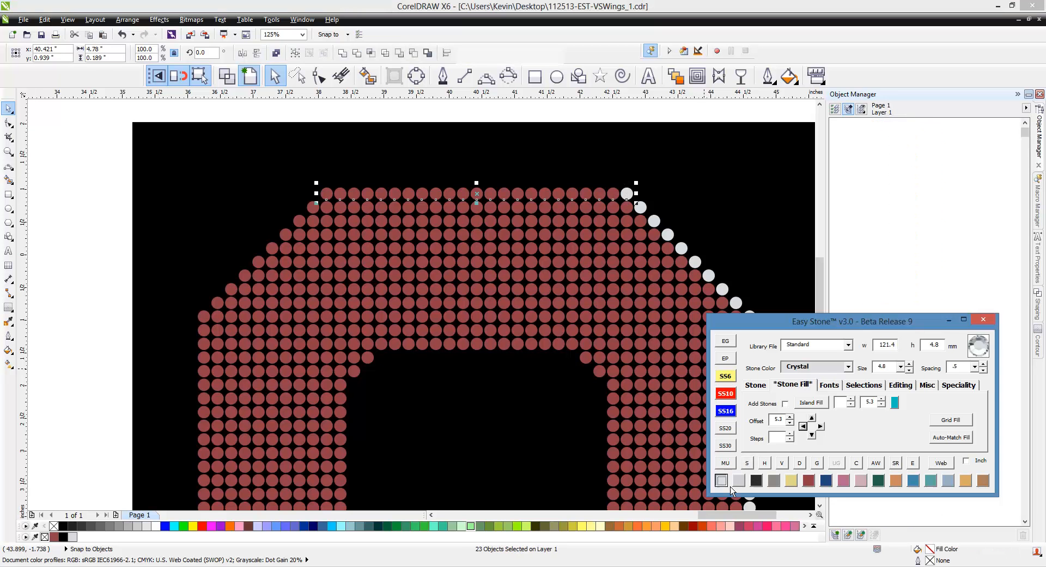
- Select the stones between the ends of the O's outer upper-left diagonal and recolor them to Crystal
click(325, 198)
shift+click(201, 321)
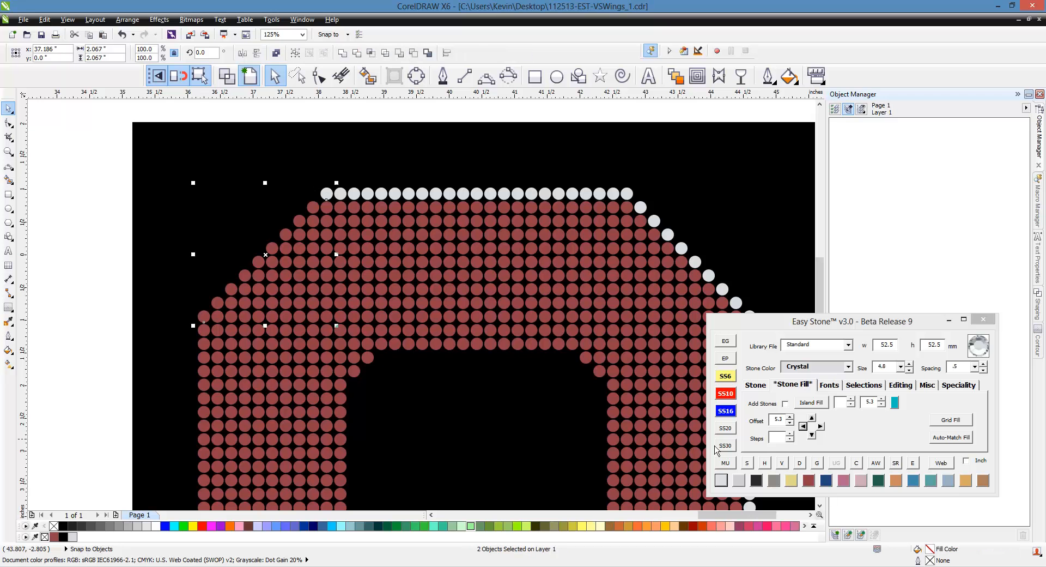
click(748, 464)
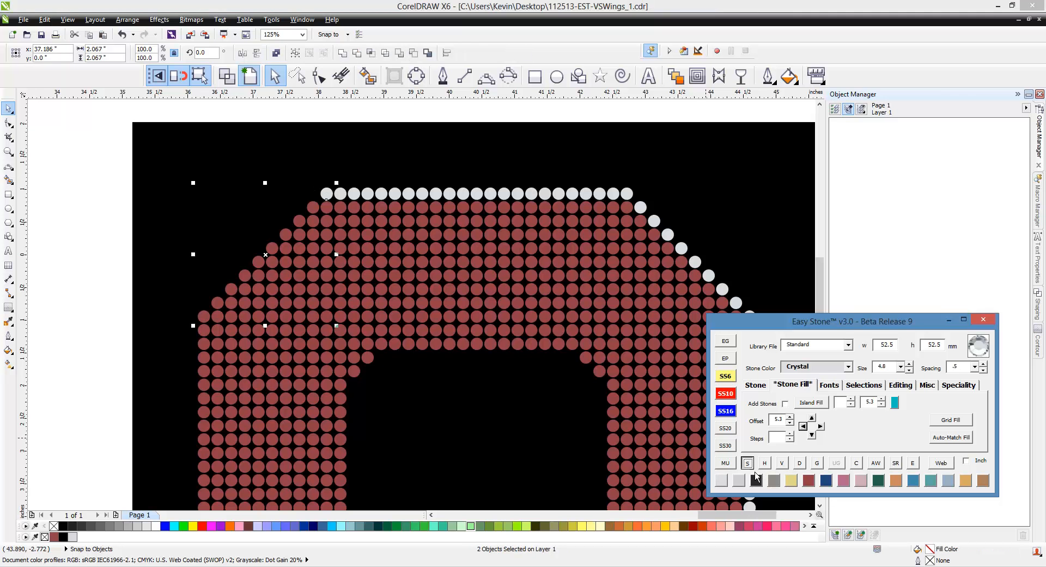
click(721, 480)
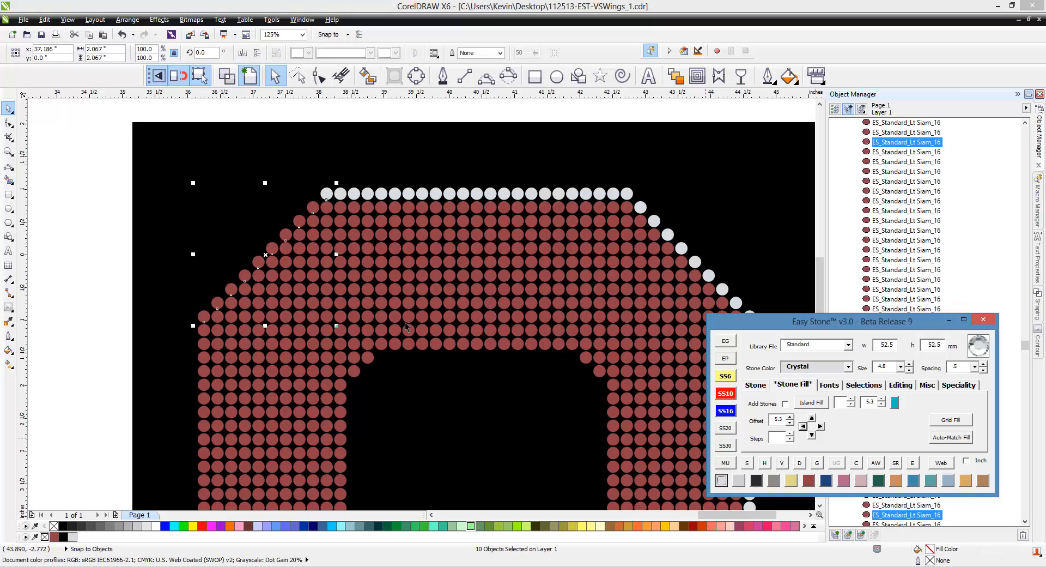
click(121, 308)
- Select the stones between the ends of the O's left outer edge column and recolor them to Crystal
click(205, 319)
scroll(330, 264, down, 3)
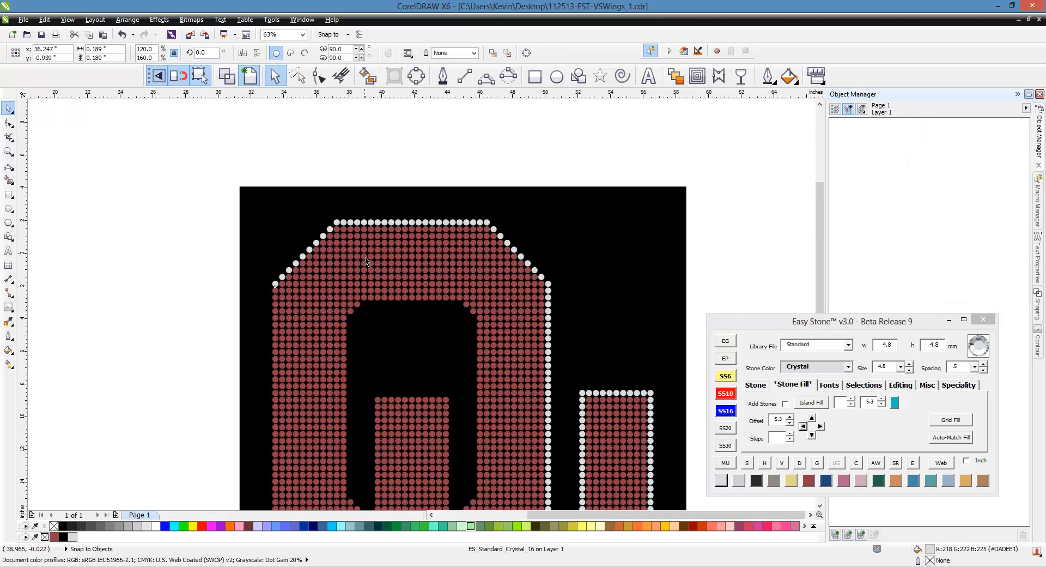
scroll(318, 403, up, 3)
shift+click(316, 392)
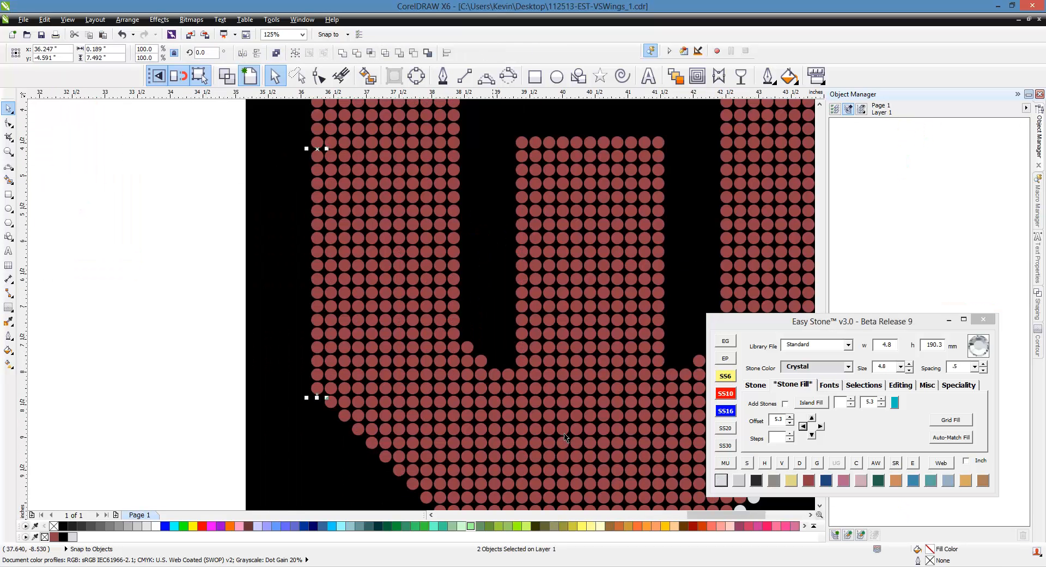
click(749, 466)
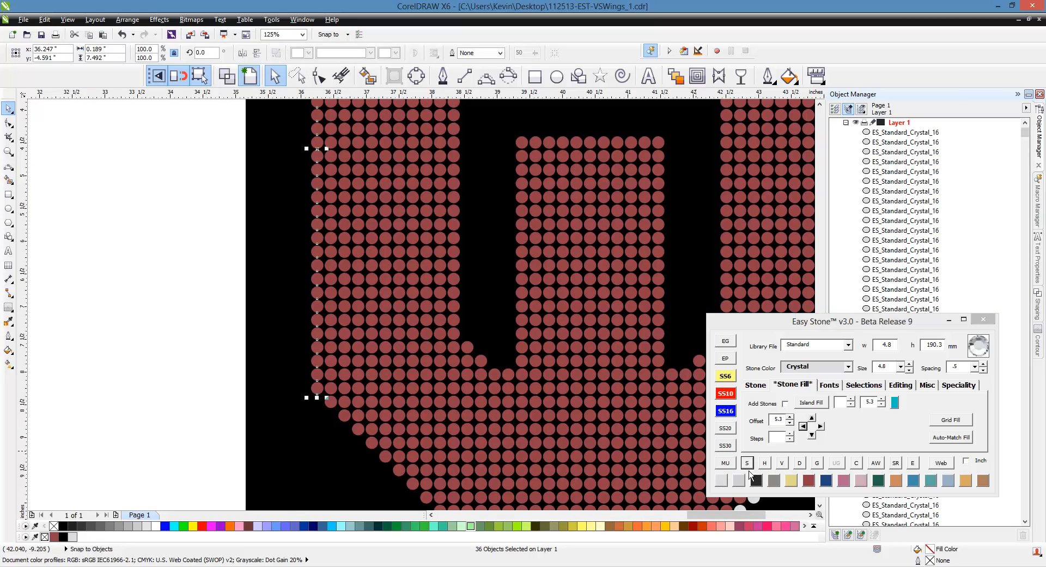
click(737, 481)
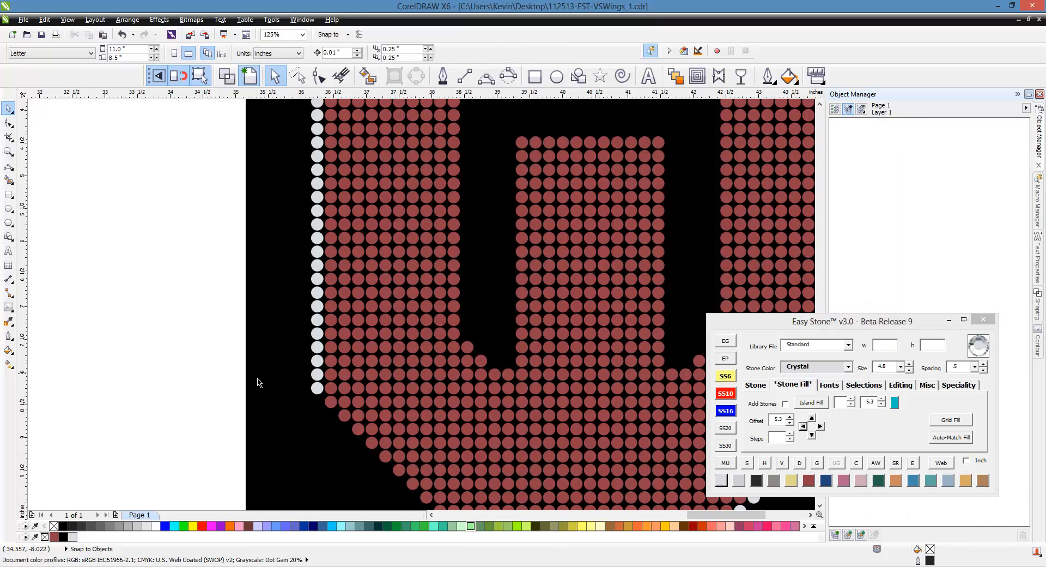
- Select the stones between the ends of the O's outer lower-left diagonal and recolor them to Crystal
click(316, 389)
scroll(316, 394, down, 3)
scroll(416, 427, up, 3)
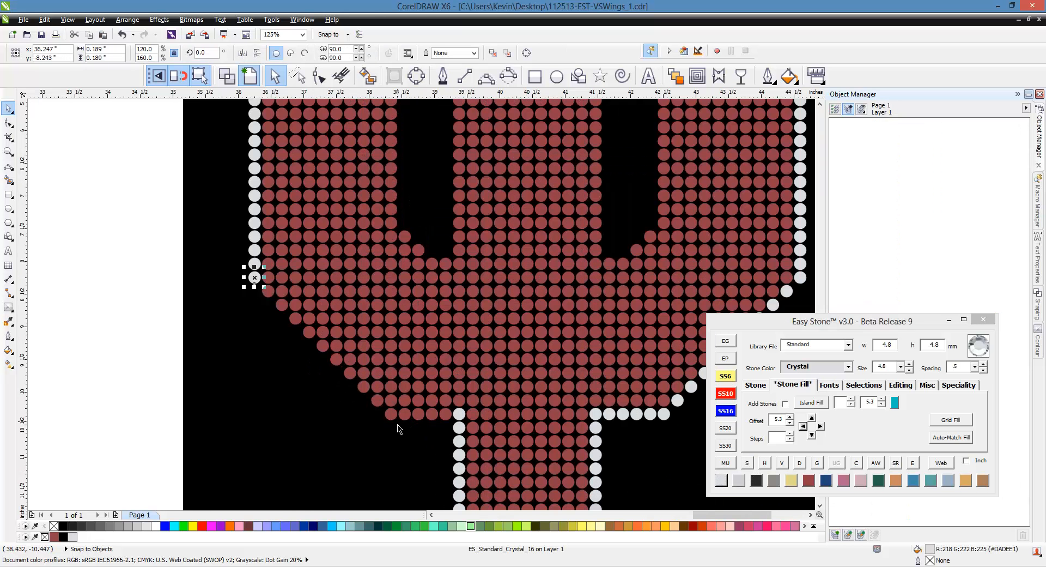
click(748, 463)
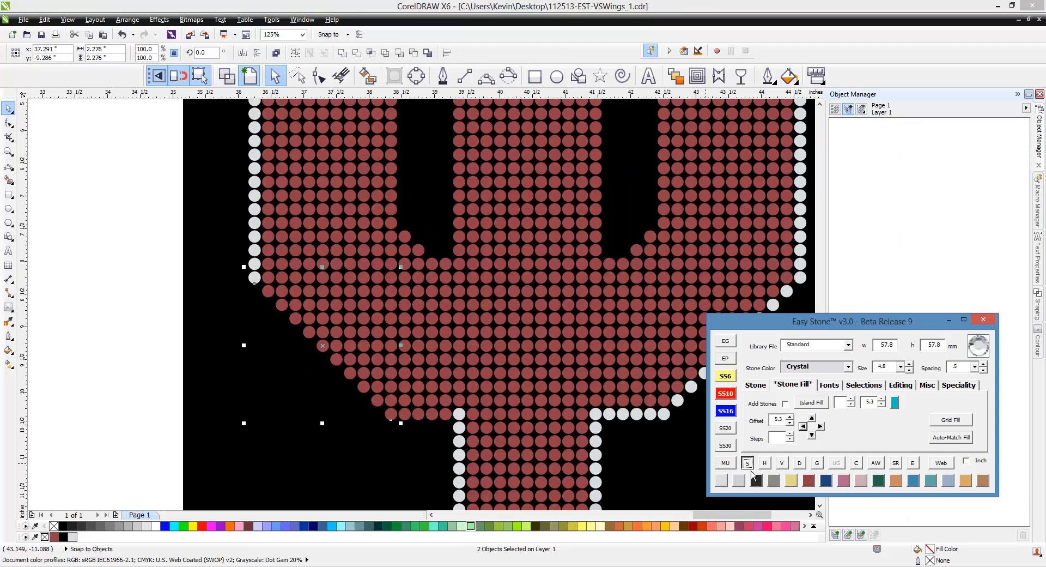
click(722, 481)
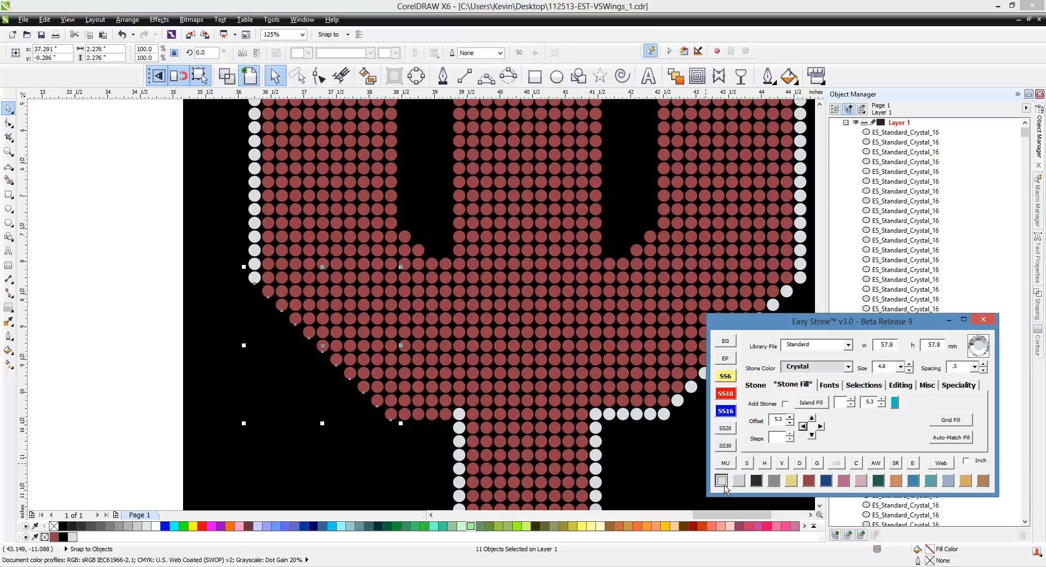
- Recolor the short bottom row of the O between the lower-left diagonal and the U's left arm to Crystal
scroll(418, 431, up, 1)
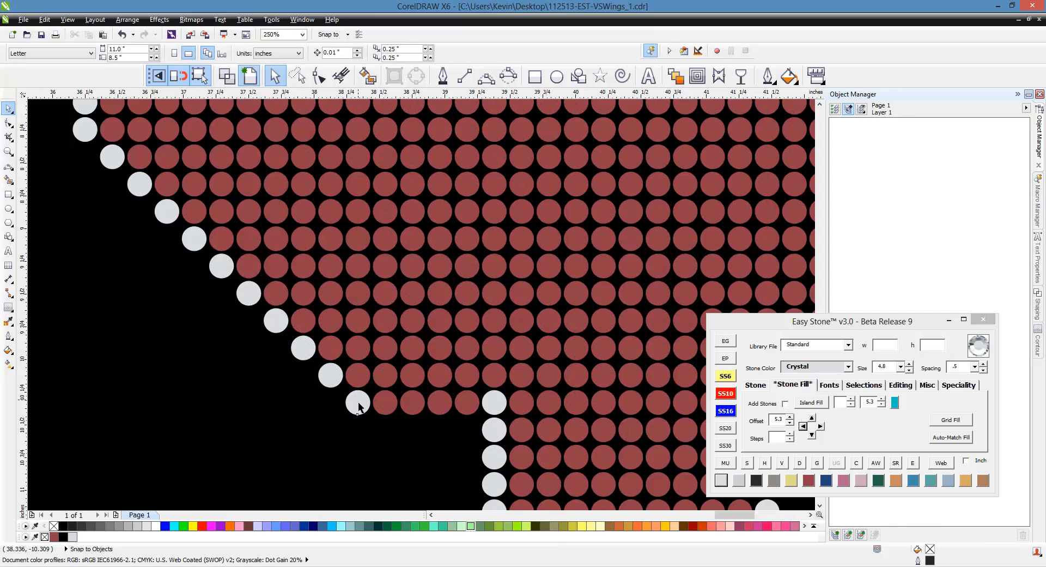
click(358, 402)
shift+click(494, 402)
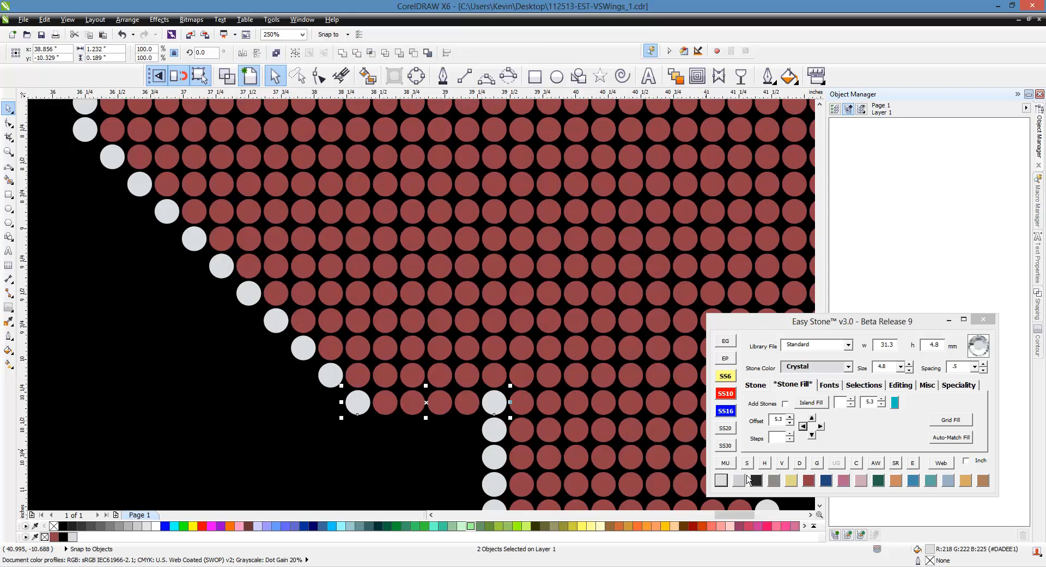
click(725, 463)
click(727, 487)
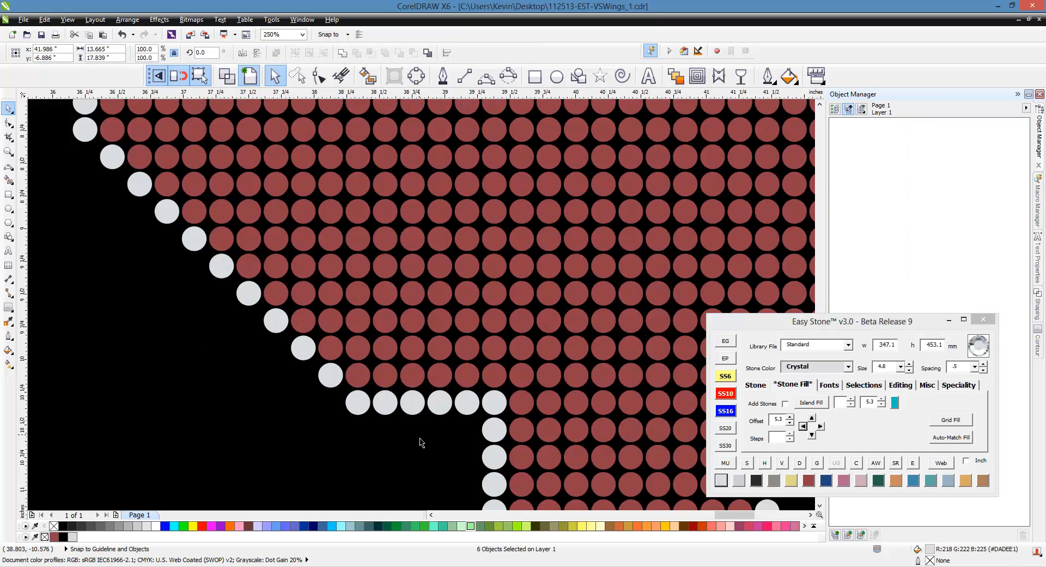
click(420, 442)
- Recolor the three-stone row at the bottom of the O's left inner gap, beside the U's left arm, to Crystal
scroll(420, 441, down, 2)
scroll(385, 327, up, 3)
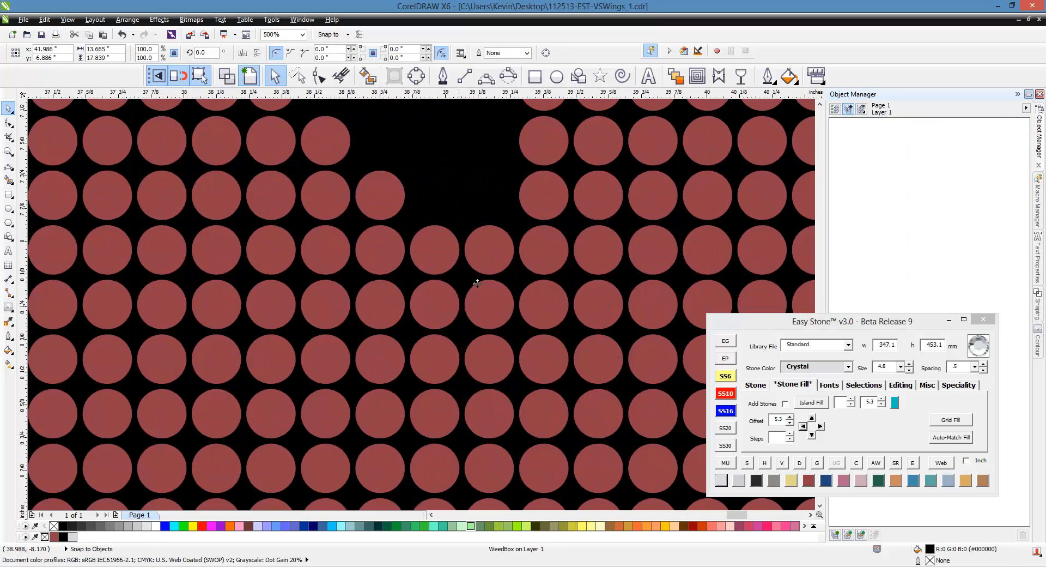
click(544, 252)
shift+click(434, 249)
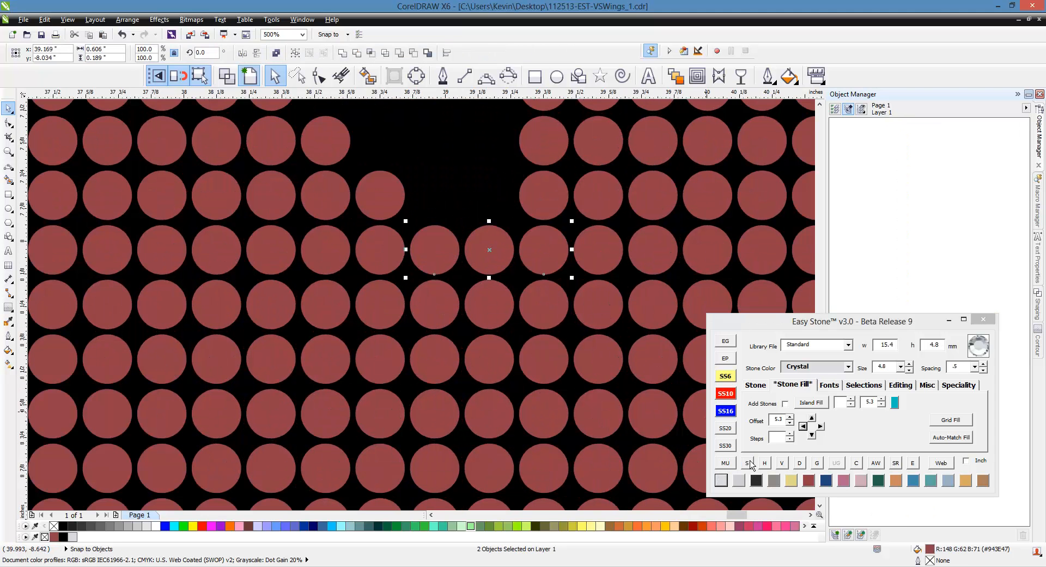
click(748, 463)
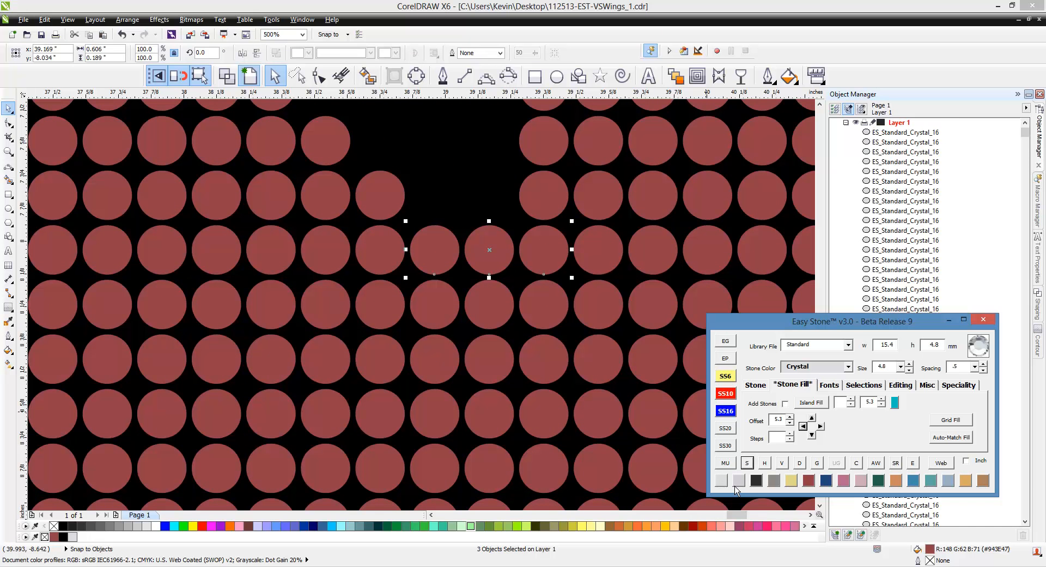
click(722, 480)
scroll(433, 362, down, 2)
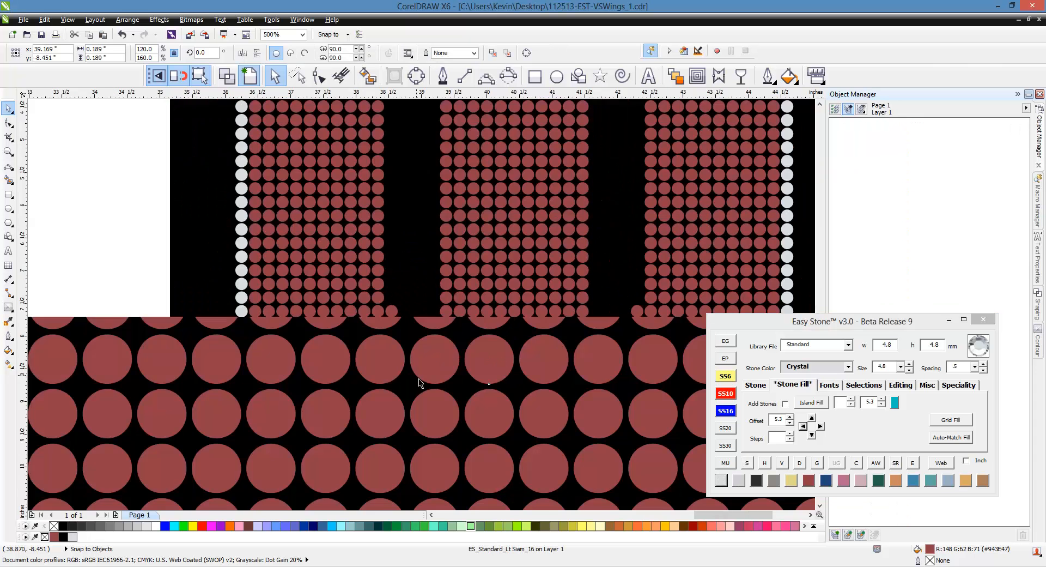
- Select the stones between the ends of the left edge column of the U's left arm inside the O and recolor them to Crystal
scroll(433, 362, down, 1)
scroll(441, 271, up, 1)
click(439, 199)
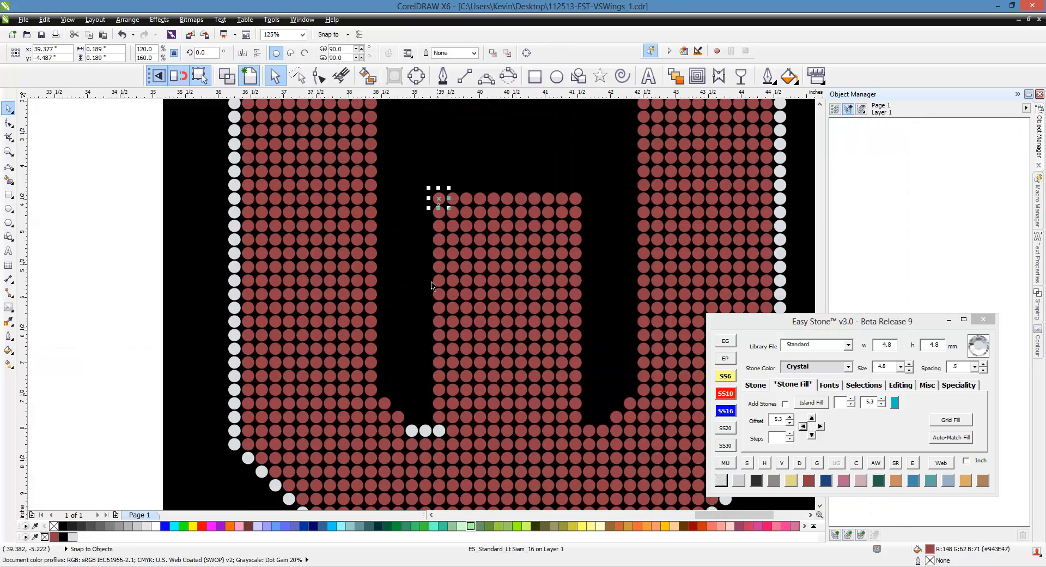
shift+click(443, 434)
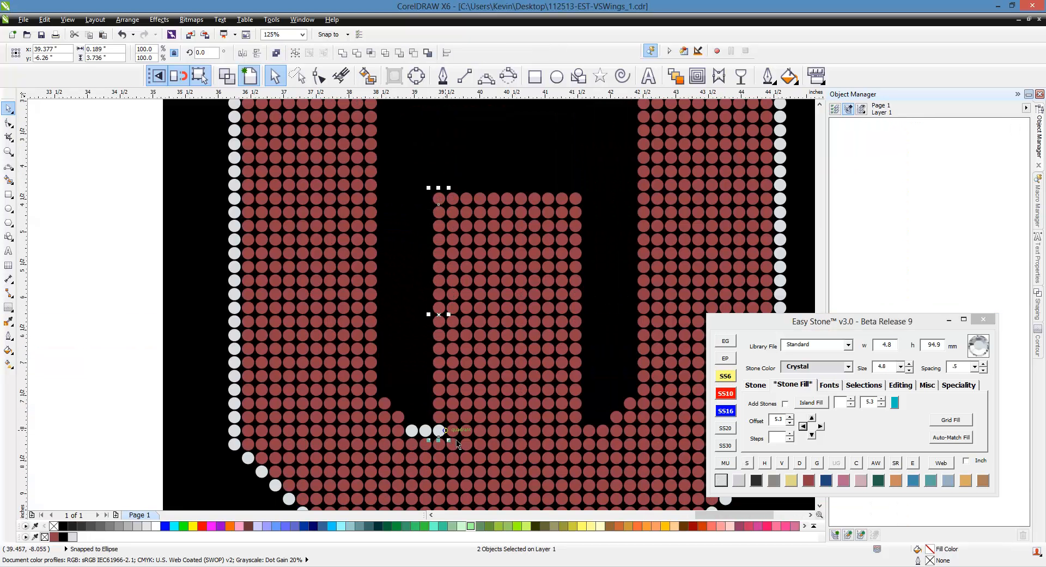
click(748, 464)
click(725, 482)
click(432, 177)
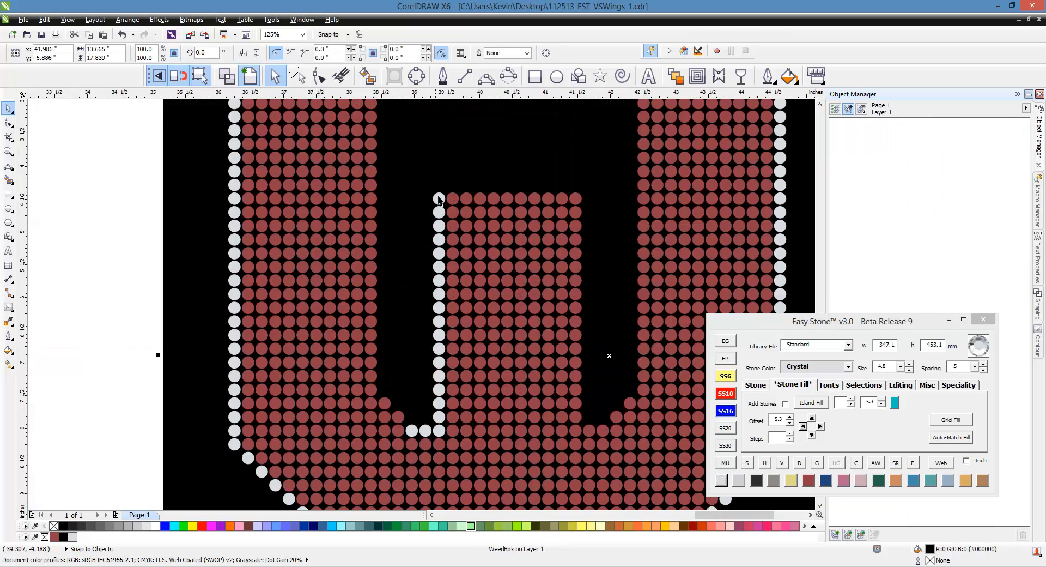
- Select the stones across the top row of the U's left arm inside the O and recolor them to Crystal
click(439, 201)
shift+click(577, 204)
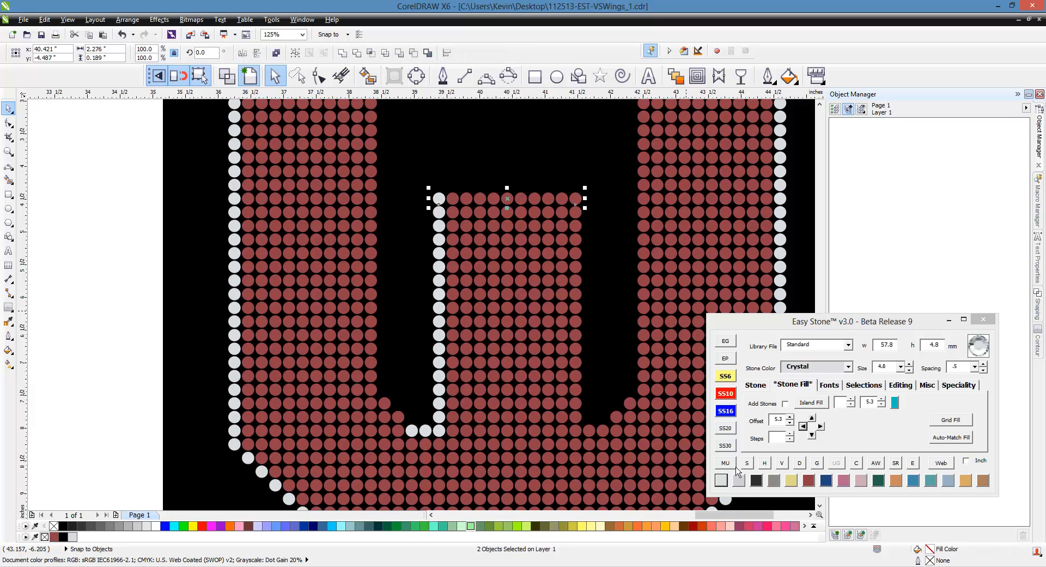
click(744, 463)
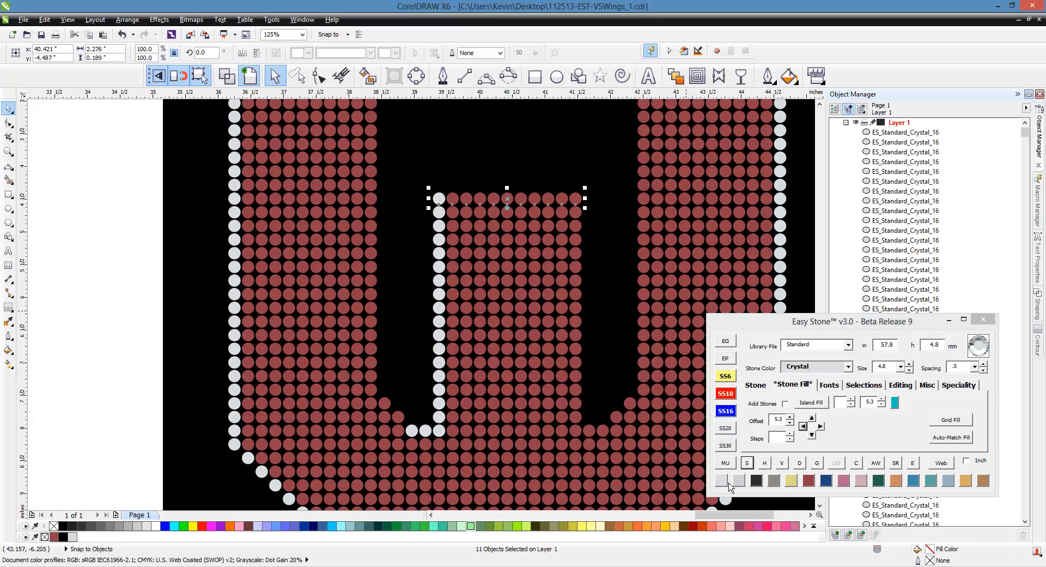
- Select the right edge column of the U's left arm inside the O and recolor its stones to Crystal
click(576, 199)
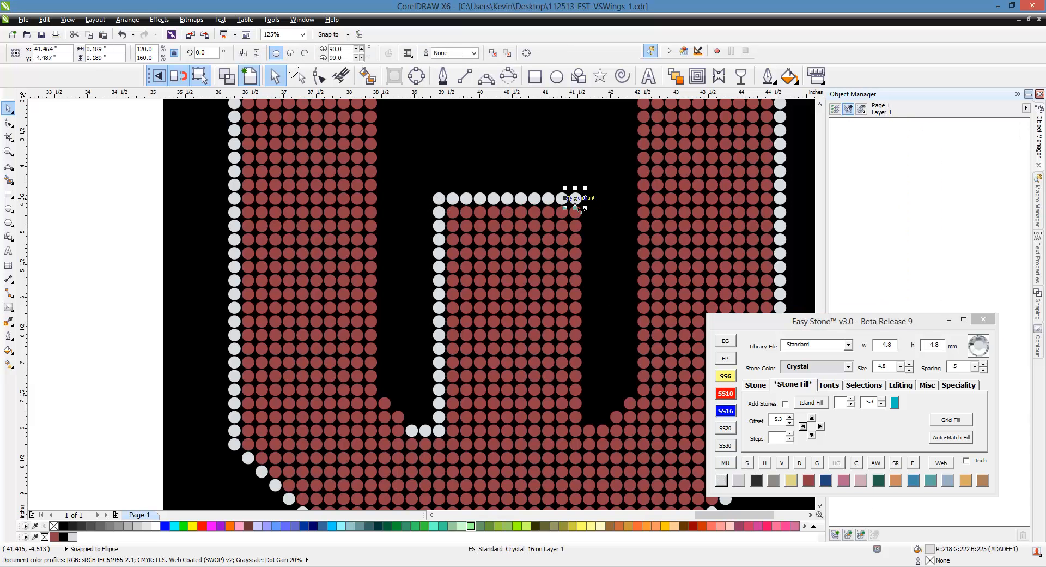
shift+click(577, 431)
click(747, 462)
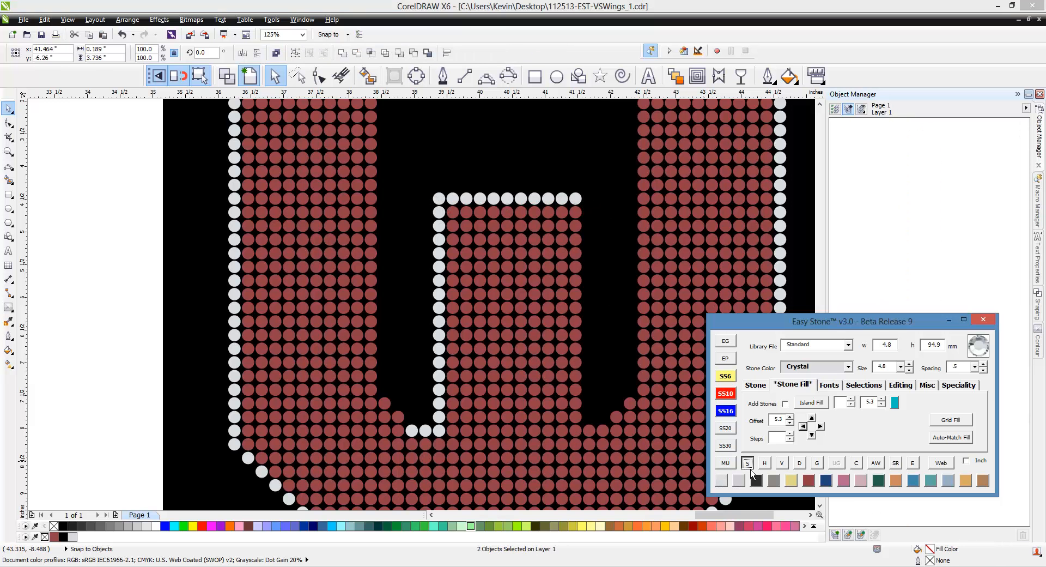
click(738, 481)
click(629, 452)
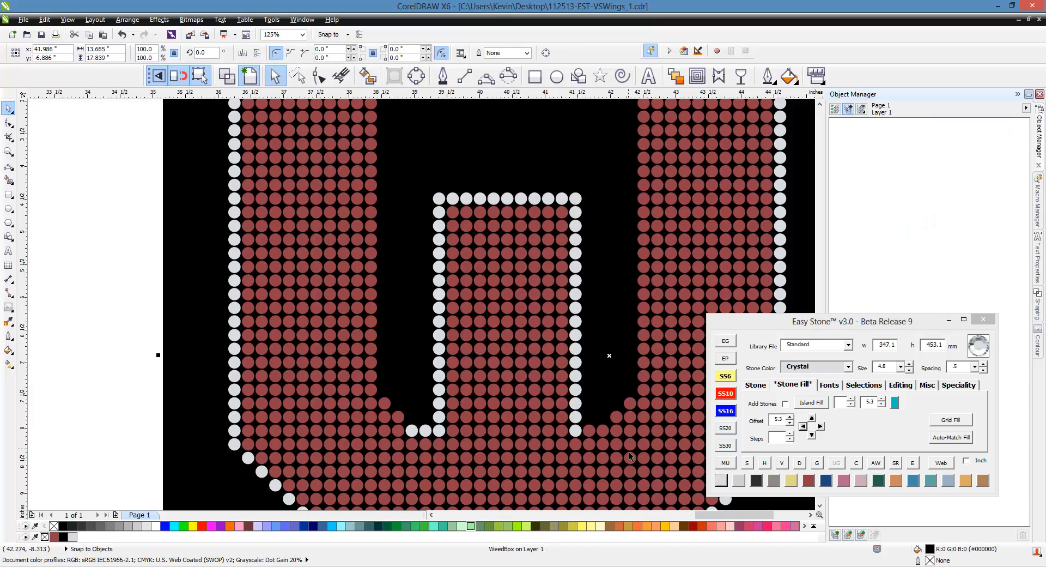
- Recolor the three-stone row at the bottom of the O's right inner gap, beside the U's left arm, to Crystal
scroll(629, 452, up, 1)
click(524, 415)
shift+click(579, 418)
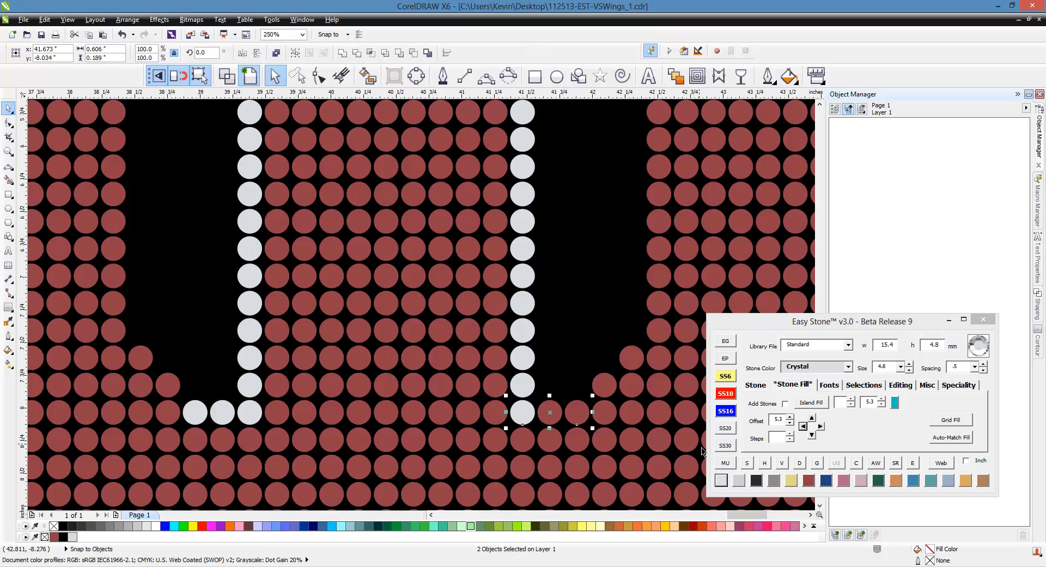
click(747, 463)
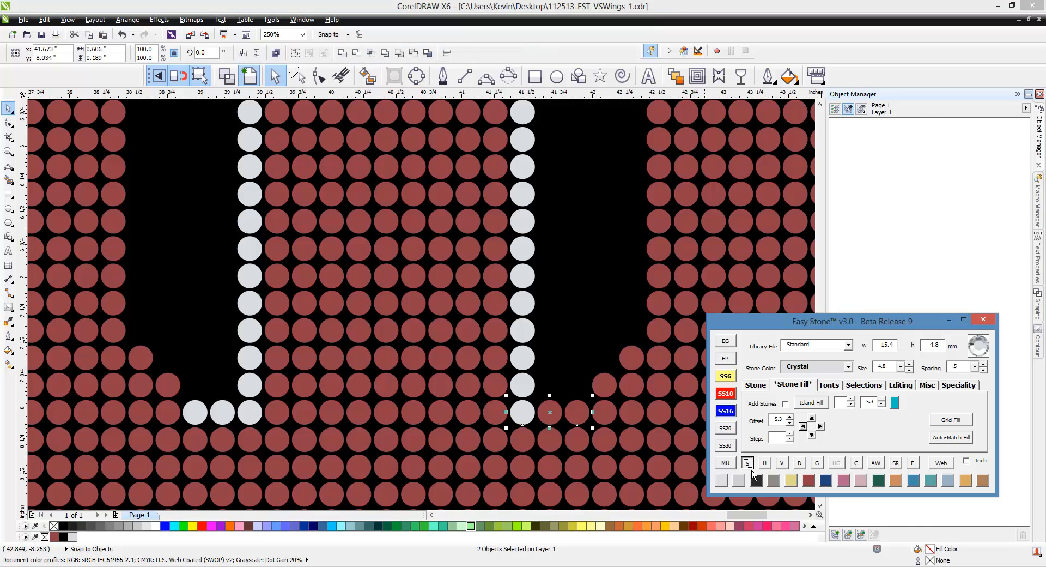
click(722, 480)
click(588, 261)
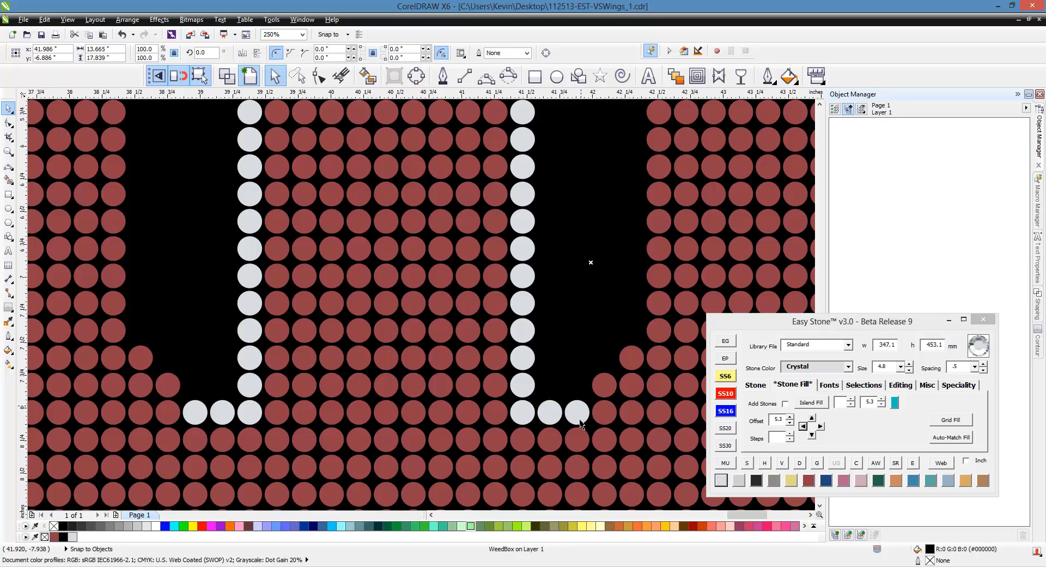
- Select the stones along the O's inner lower-right diagonal and recolor them to Crystal
click(581, 418)
shift+click(658, 334)
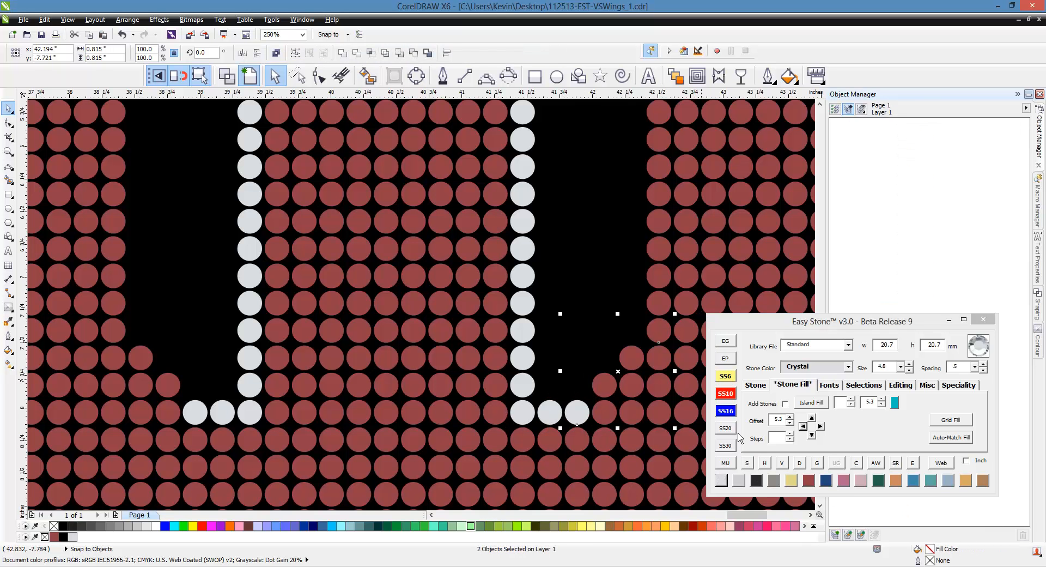
click(749, 466)
click(721, 482)
- Select the stones between the ends of the O's right inner edge column and recolor them to Crystal
click(661, 330)
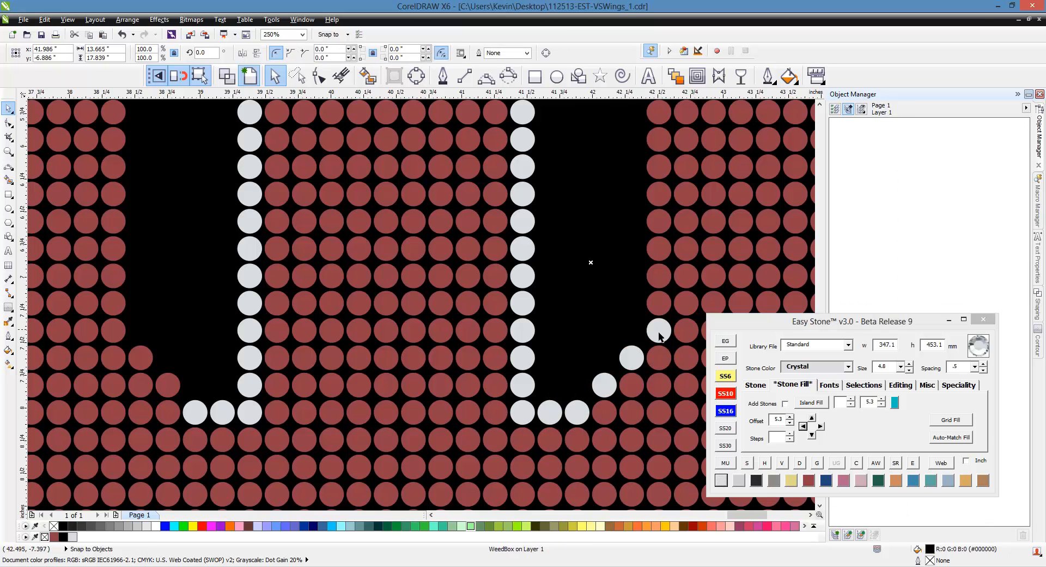
scroll(603, 343, down, 4)
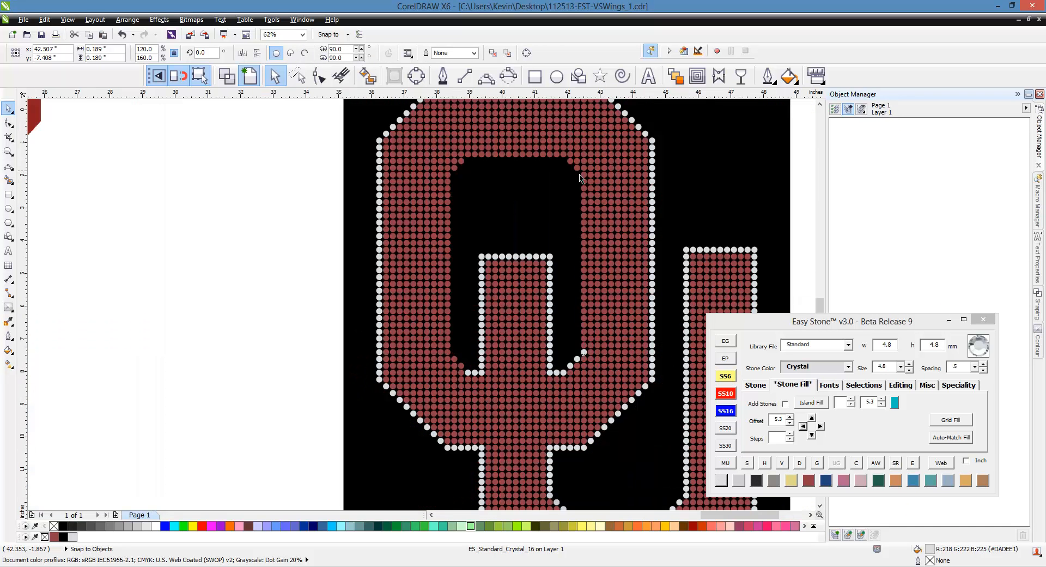
scroll(595, 184, up, 3)
shift+click(594, 184)
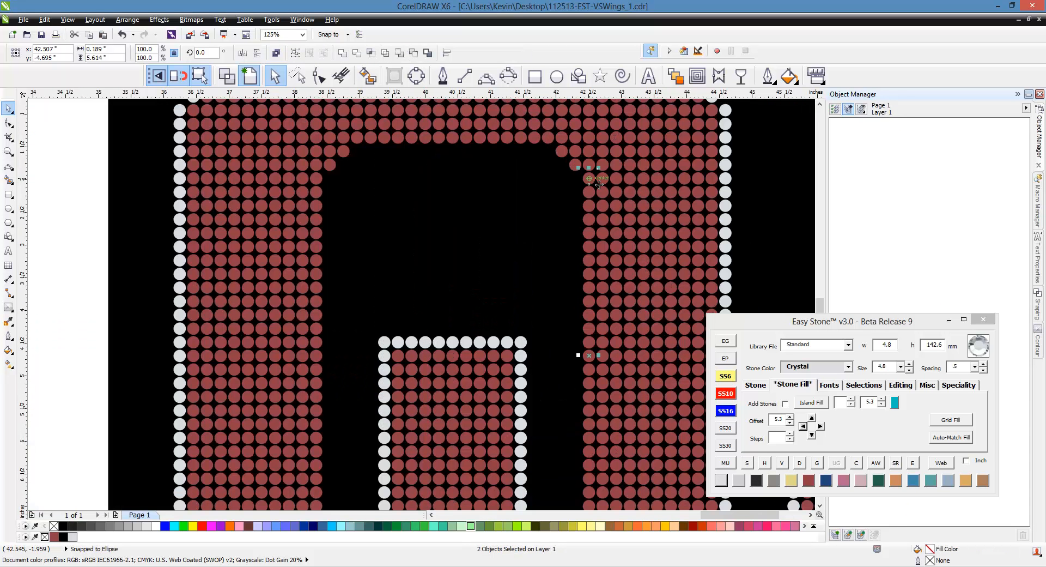
click(747, 463)
click(721, 480)
click(553, 190)
- Select the stones along the O's inner upper-right diagonal and recolor them to Crystal
scroll(546, 129, up, 1)
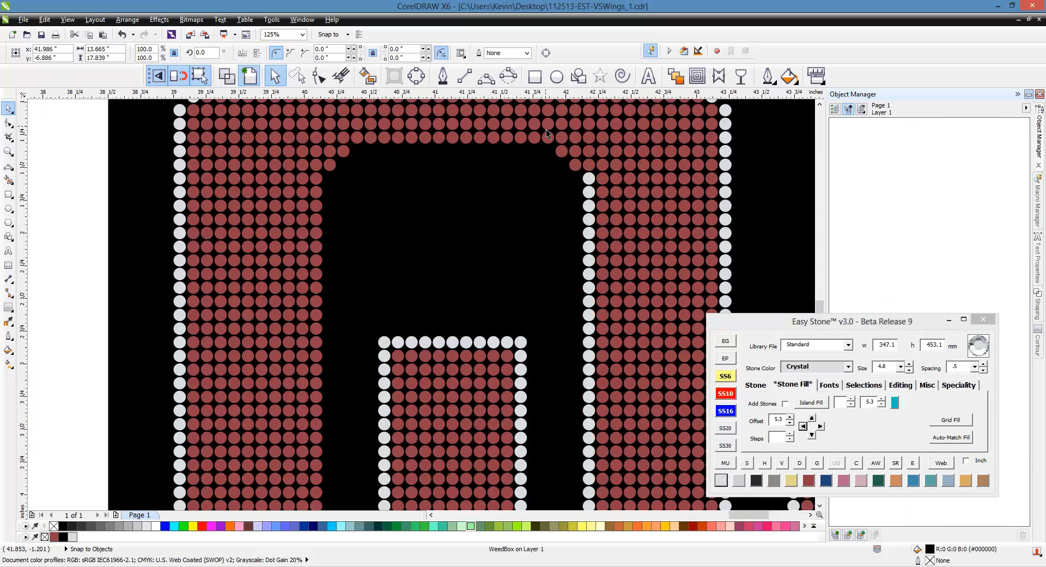
scroll(546, 129, up, 1)
click(552, 157)
shift+click(631, 235)
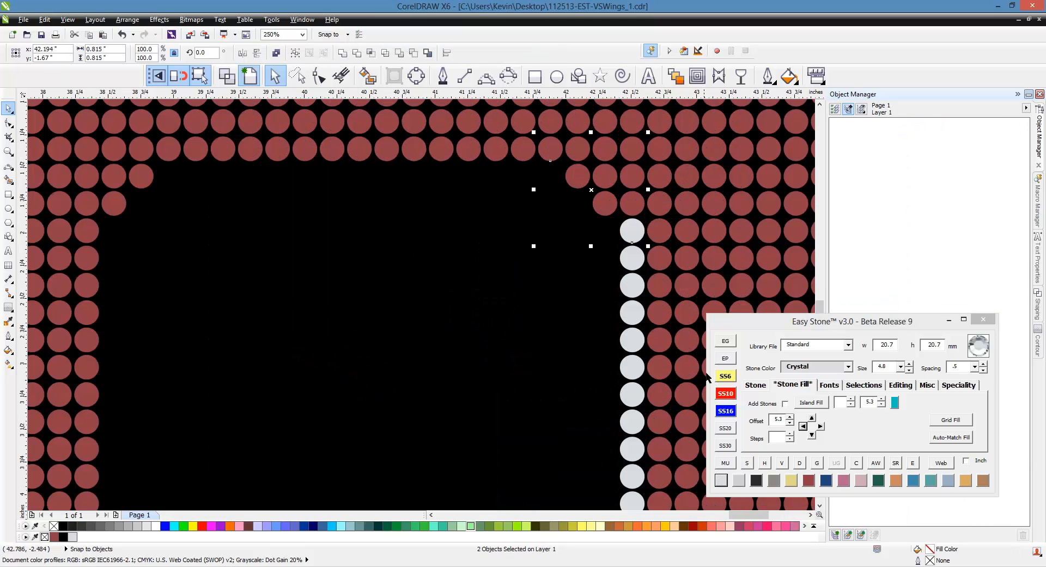
click(748, 464)
click(548, 195)
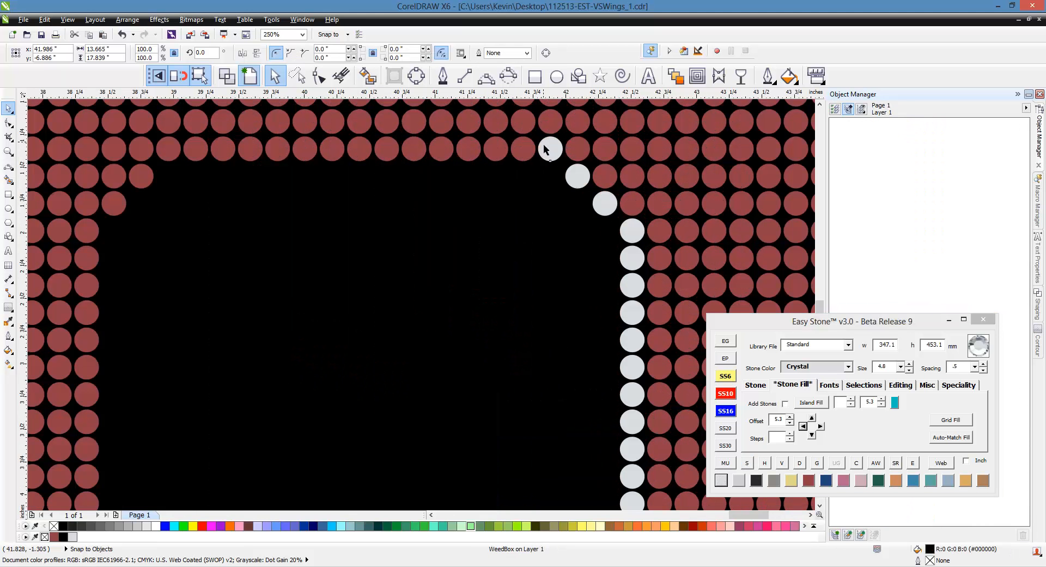
- Select the row of stones along the top of the O's inner opening and recolor it to Crystal
click(547, 149)
shift+click(163, 153)
click(751, 468)
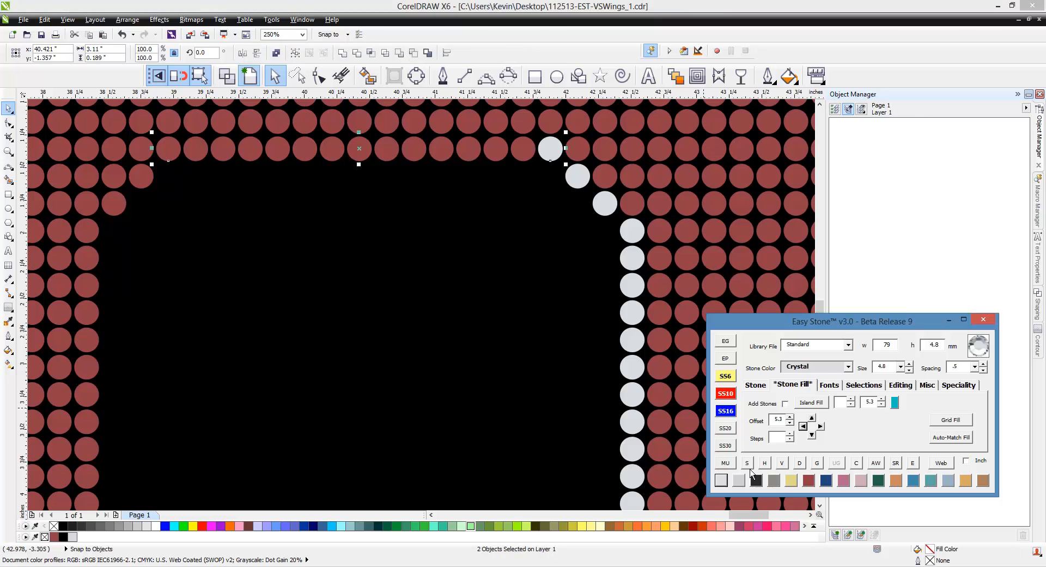
- Select the stones along the O's inner upper-left diagonal and recolor them to Crystal
scroll(312, 218, down, 1)
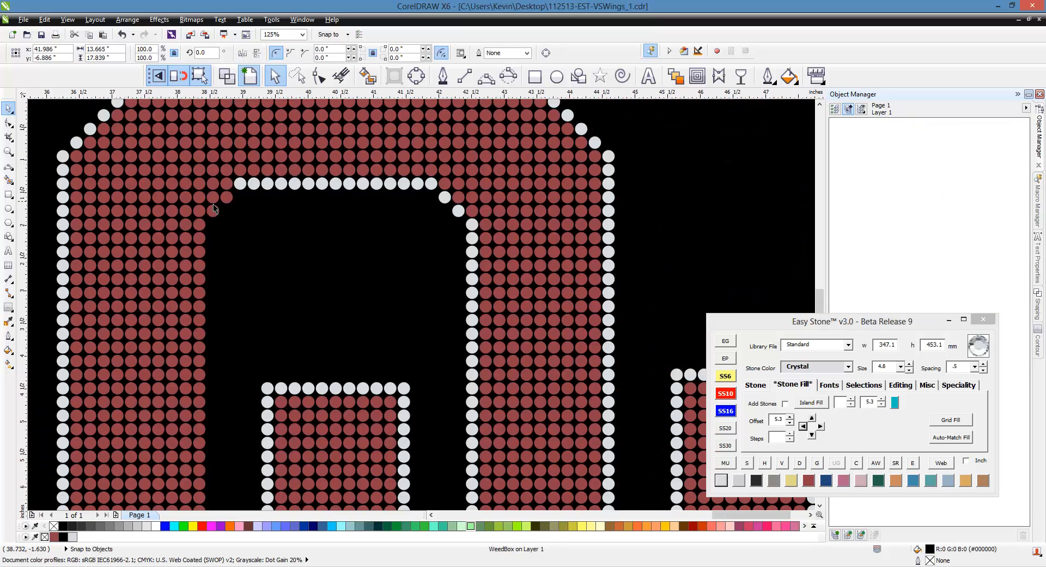
scroll(214, 207, up, 1)
click(274, 168)
shift+click(197, 249)
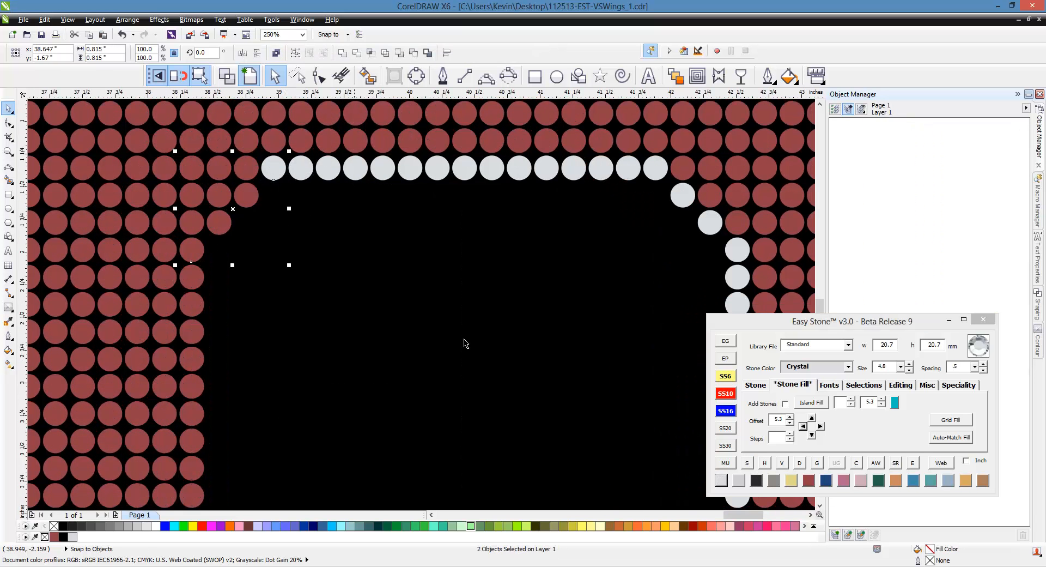
click(750, 466)
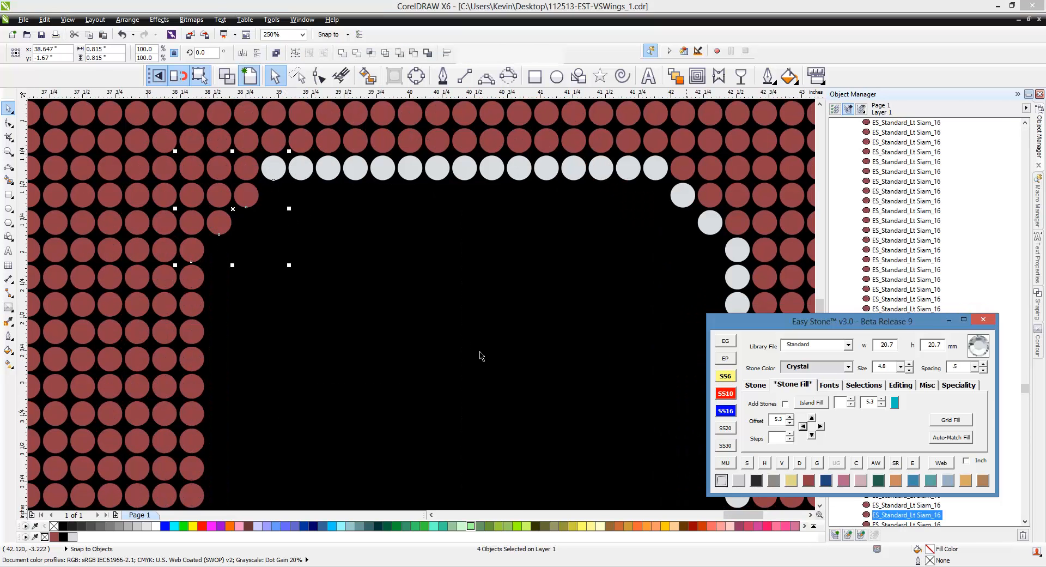
- Select the stones between the ends of the O's left inner edge column and recolor them to Crystal
scroll(490, 169, down, 1)
scroll(365, 193, up, 1)
click(315, 227)
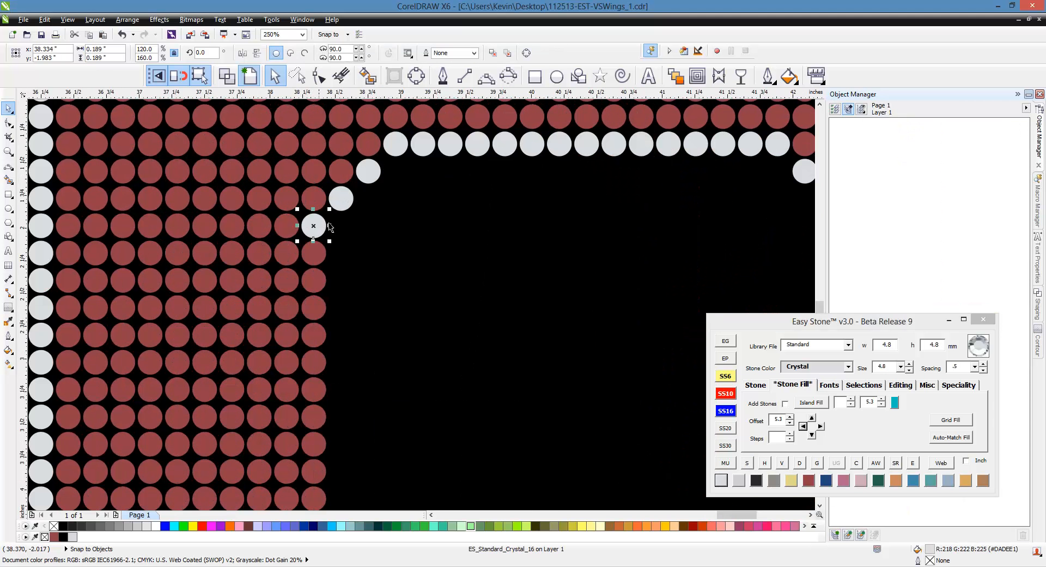
scroll(368, 197, down, 1)
scroll(371, 201, down, 1)
scroll(364, 354, up, 2)
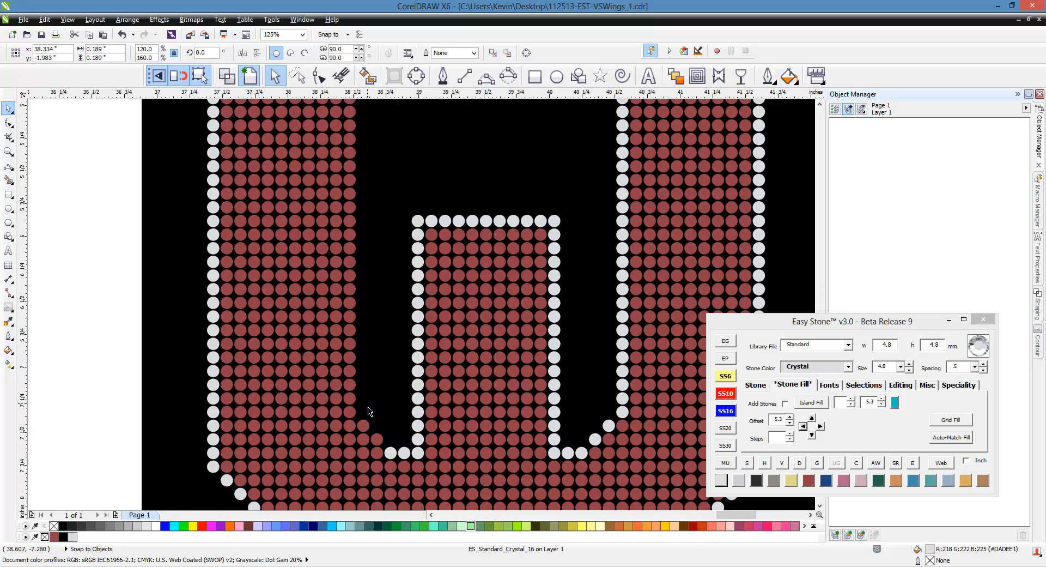
shift+click(331, 448)
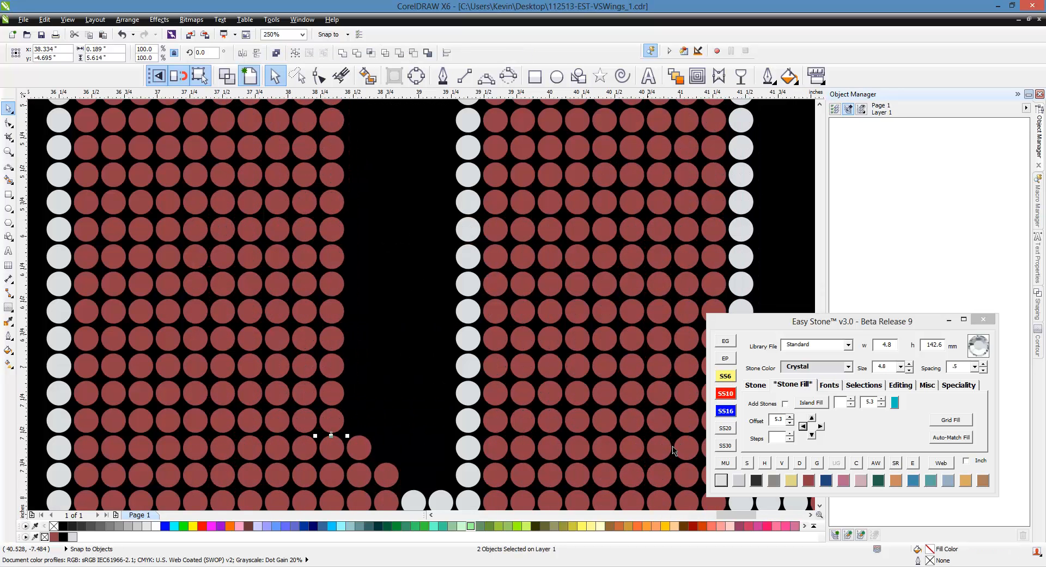
click(747, 463)
click(721, 480)
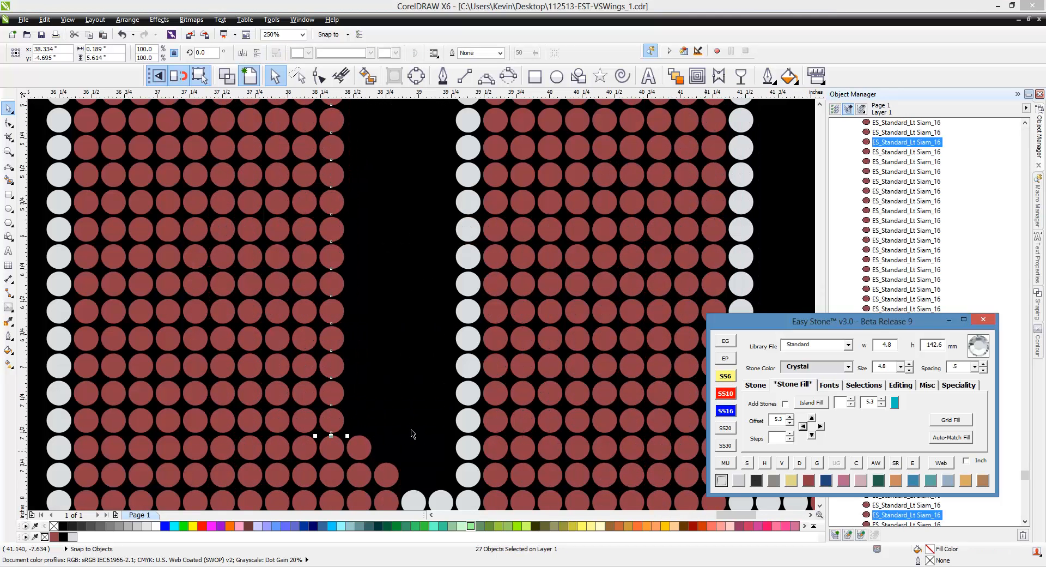
click(354, 432)
- Select the stones along the O's inner lower-left diagonal and recolor them to Crystal
click(332, 420)
shift+click(414, 500)
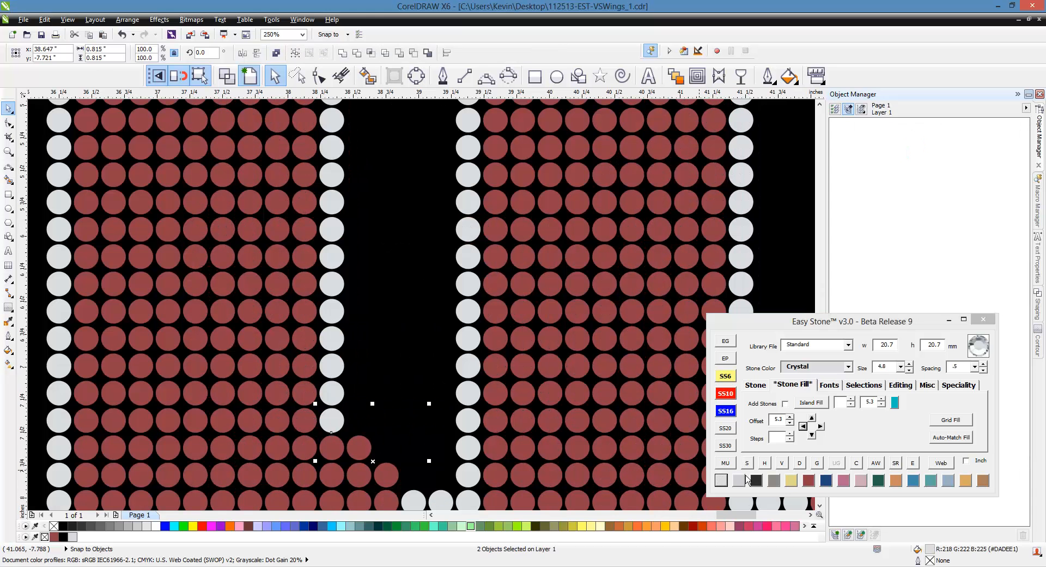
click(721, 480)
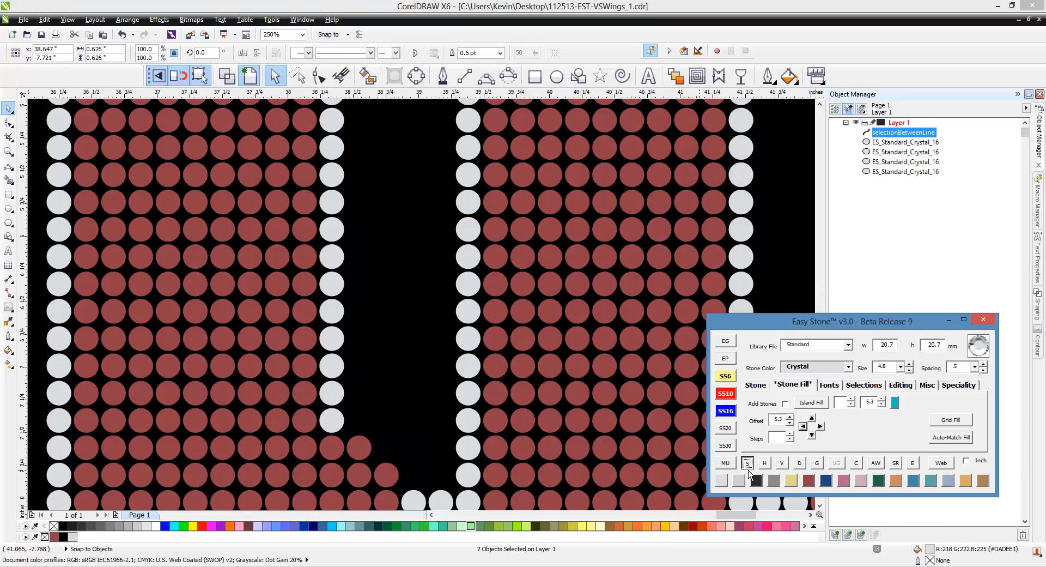
click(399, 384)
scroll(399, 383, down, 5)
click(319, 316)
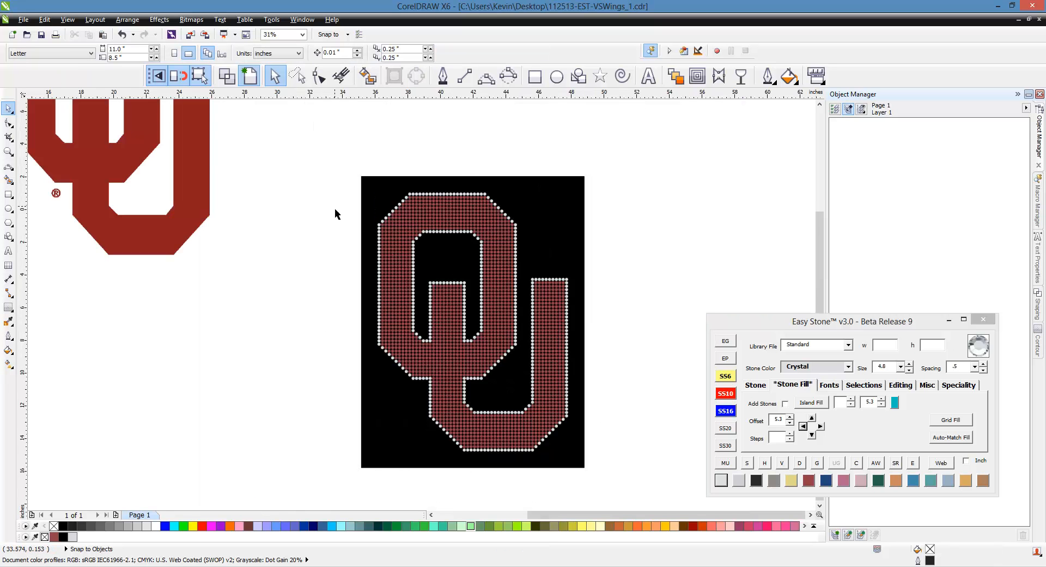
- Select the whole rhinestone OU design with its black background and place a copy of it to the right of the original
scroll(332, 152, down, 2)
scroll(393, 191, up, 2)
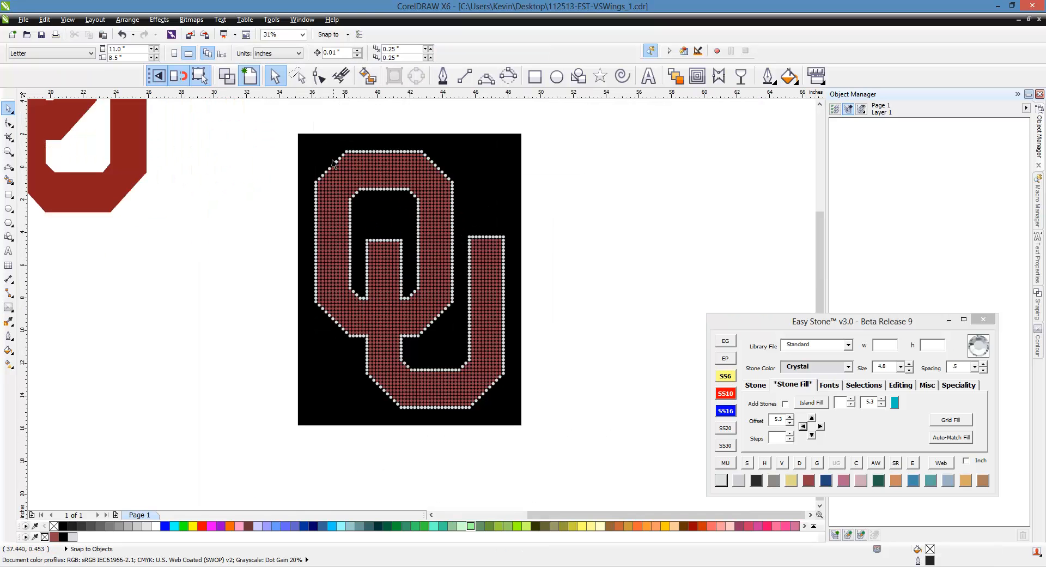
drag(280, 142, 542, 431)
drag(486, 176, 746, 191)
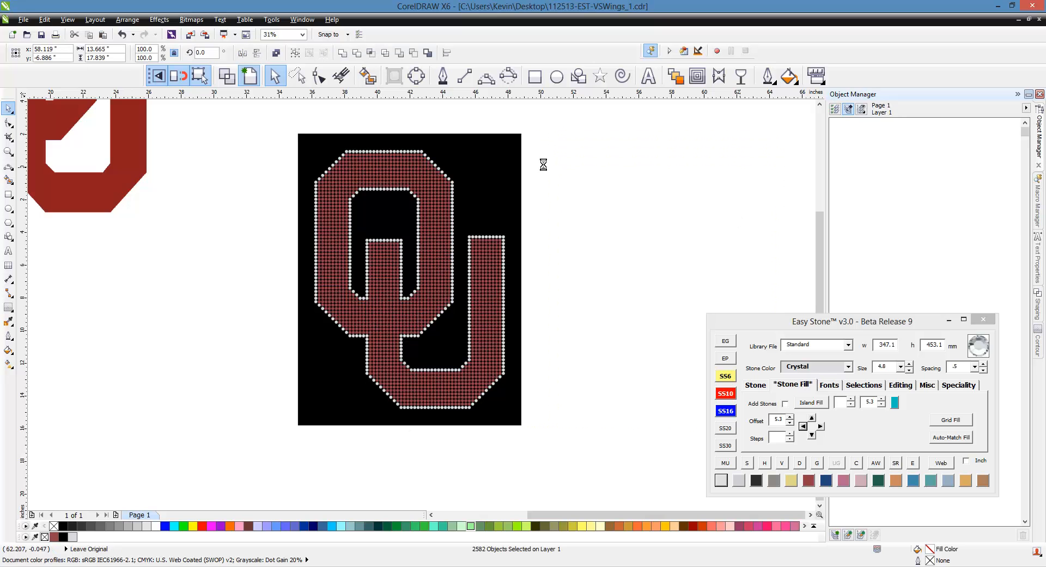
click(542, 164)
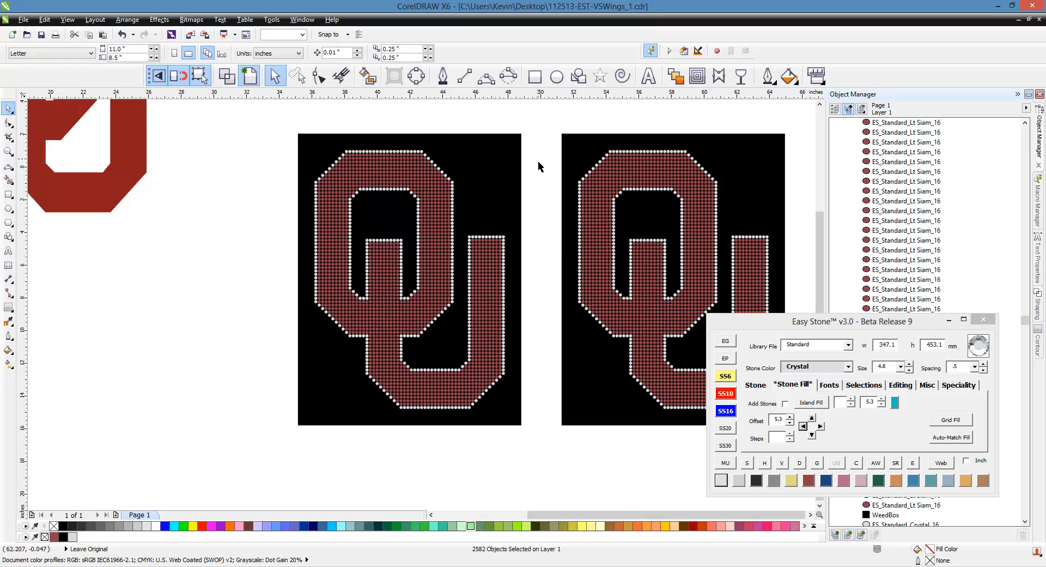
- Select the original rhinestone design with its weedbox and open Easy Stone's Advanced Export settings for vector files
scroll(297, 136, down, 1)
scroll(337, 162, up, 1)
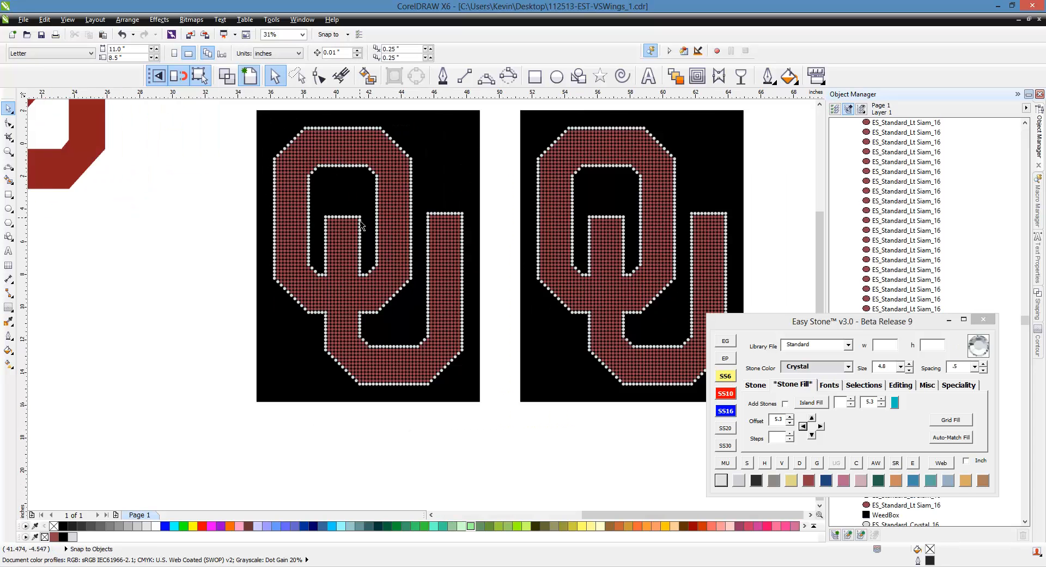
scroll(387, 262, down, 1)
drag(282, 143, 432, 342)
click(928, 385)
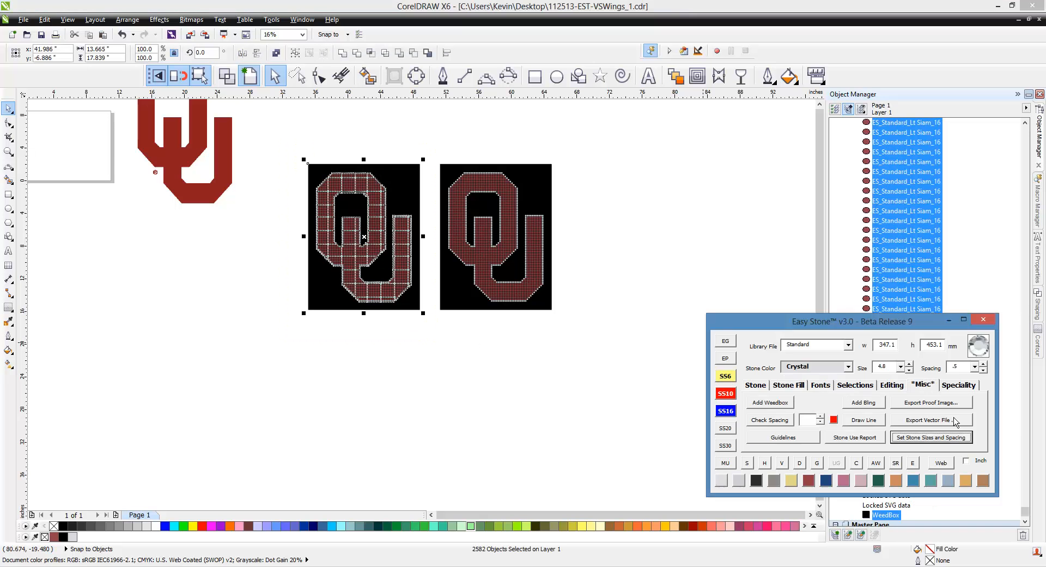
click(952, 432)
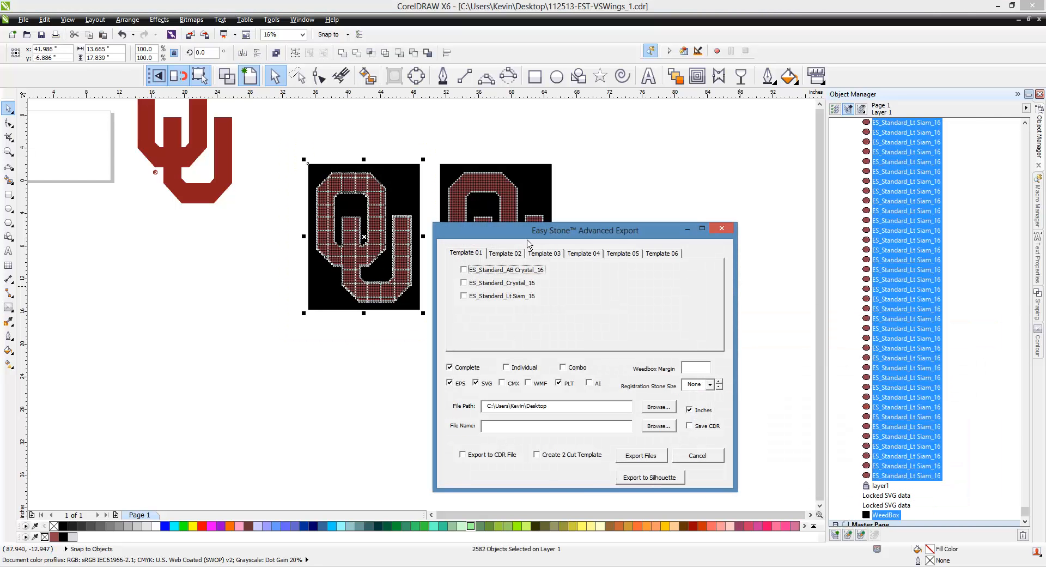
- Assign ES_Standard_AB Crystal_16 and ES_Standard_Crystal_16 to Template 01 and ES_Standard_Lt Siam_16 to Template 02
drag(542, 233, 707, 209)
click(665, 249)
click(661, 260)
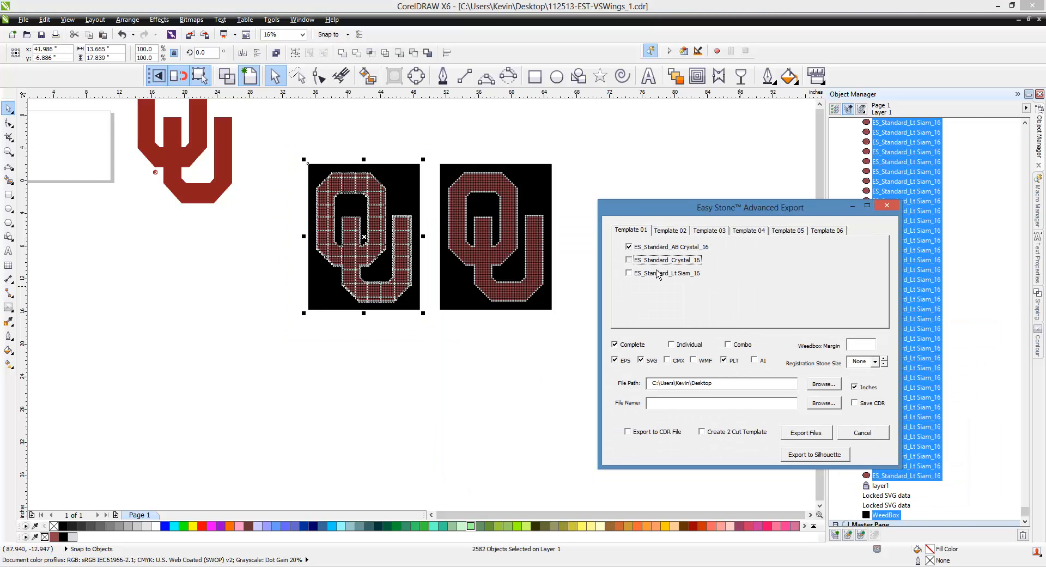
click(670, 237)
click(630, 248)
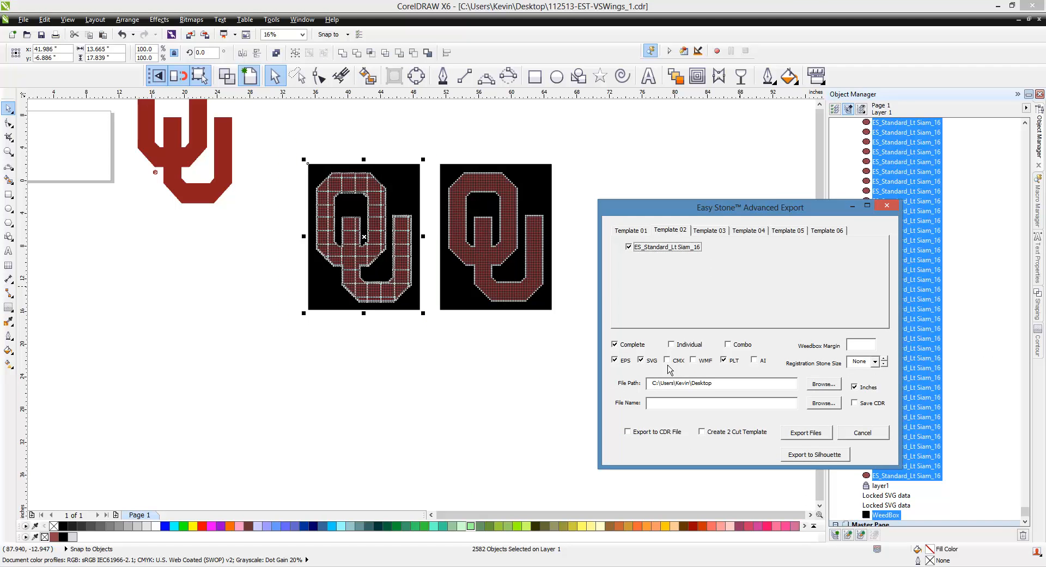
- Export the templates with the Combo output in place of Complete and with Export to CDR File enabled
click(638, 347)
click(743, 349)
click(649, 432)
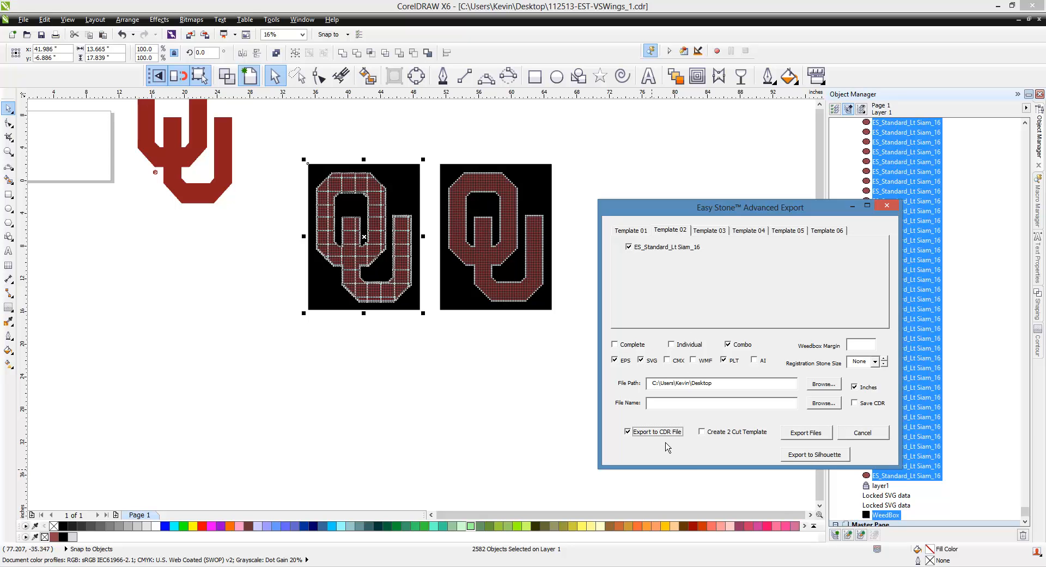
click(806, 432)
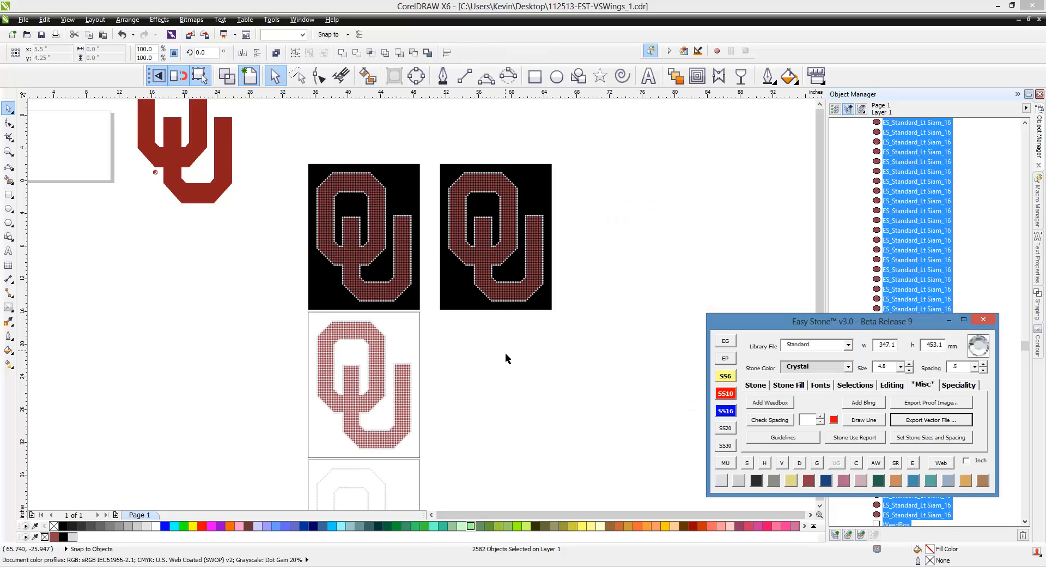
- Examine the generated template layouts below the original rhinestone design and compare them with the two black-background designs
scroll(434, 319, up, 1)
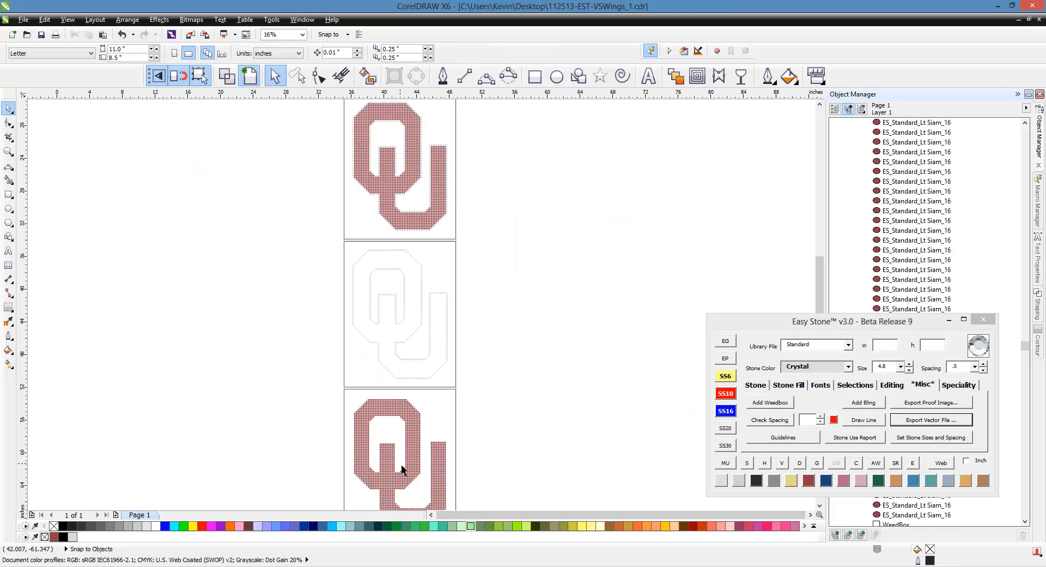
scroll(448, 281, down, 2)
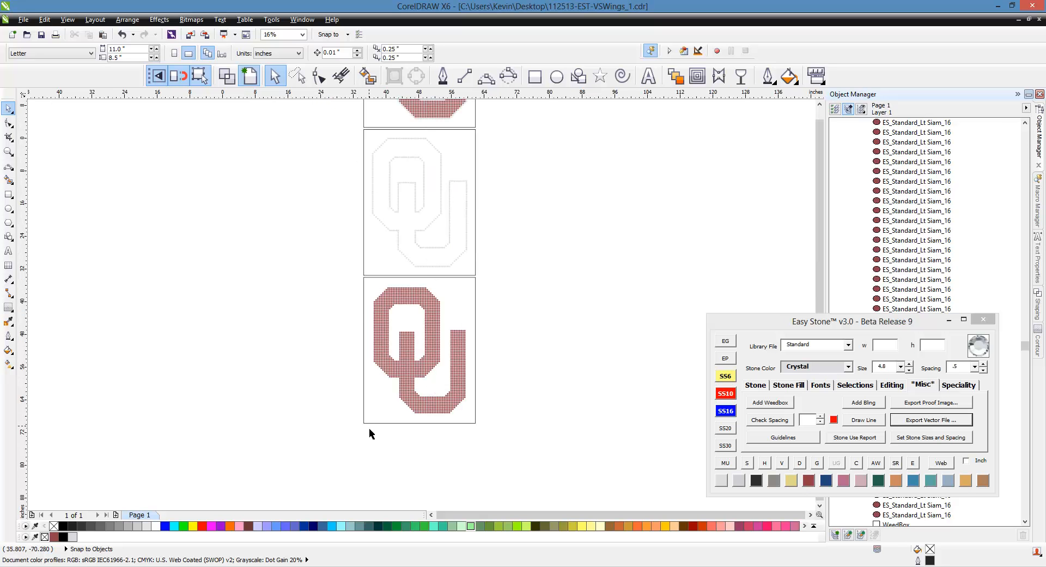
scroll(368, 427, down, 1)
scroll(361, 355, up, 1)
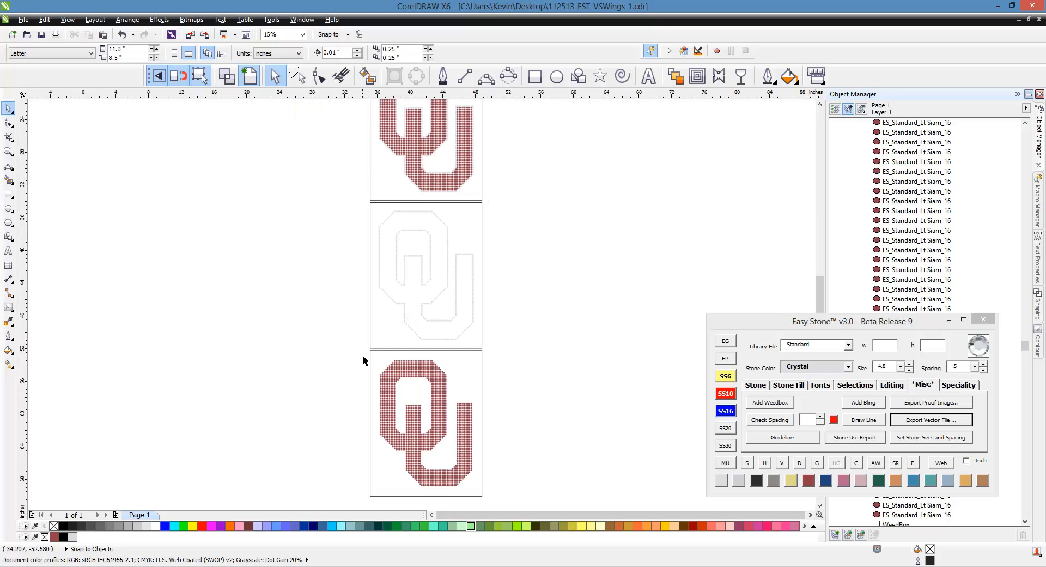
scroll(563, 375, down, 1)
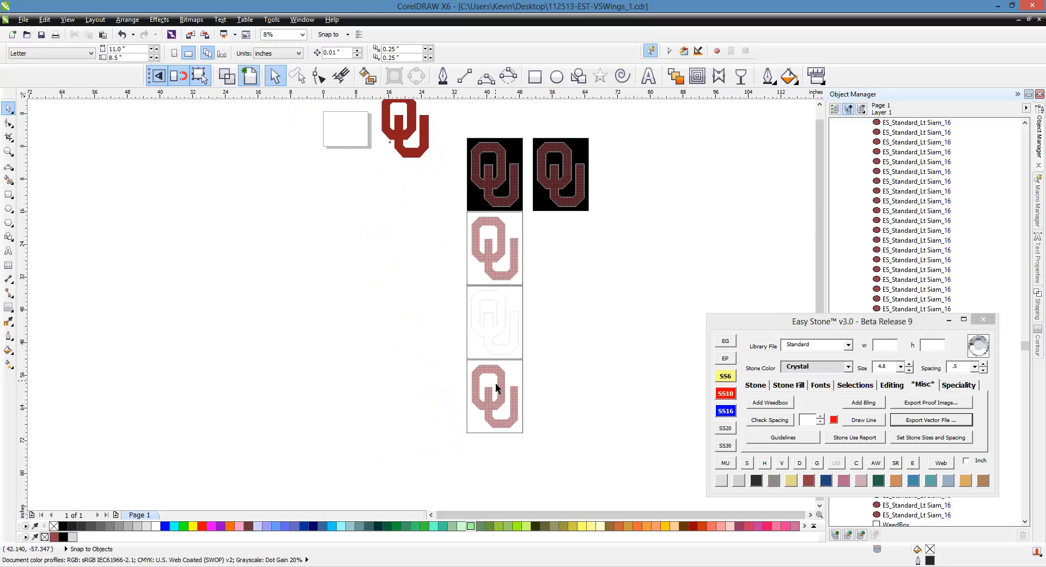
scroll(576, 154, up, 2)
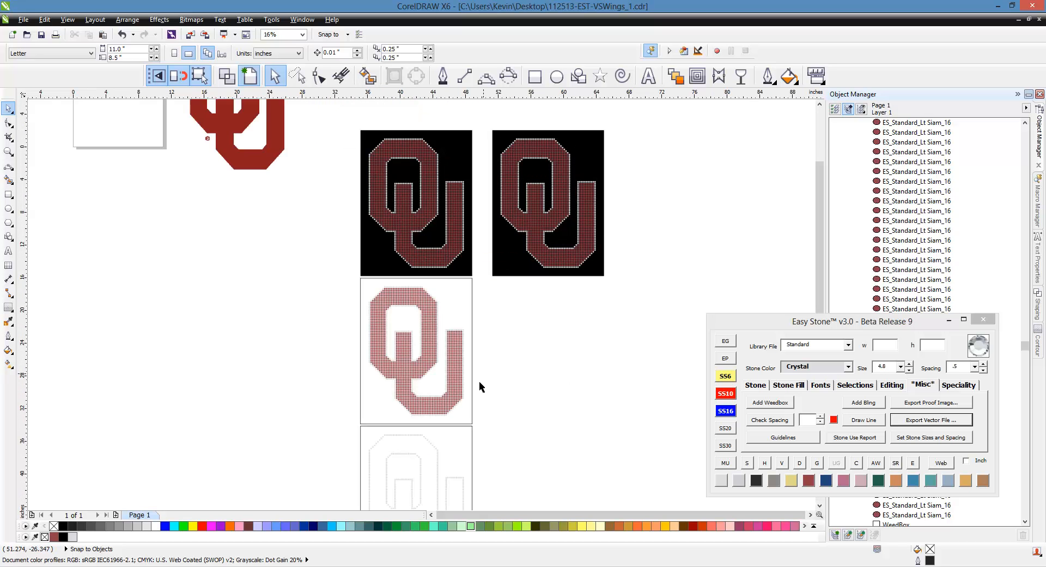
scroll(518, 270, down, 1)
scroll(542, 206, up, 1)
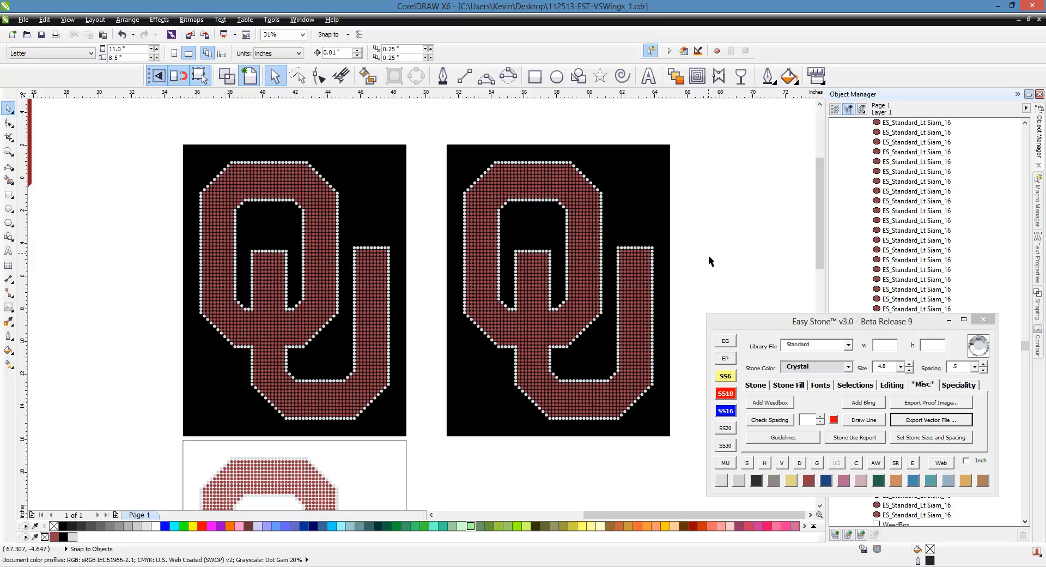
scroll(710, 261, down, 2)
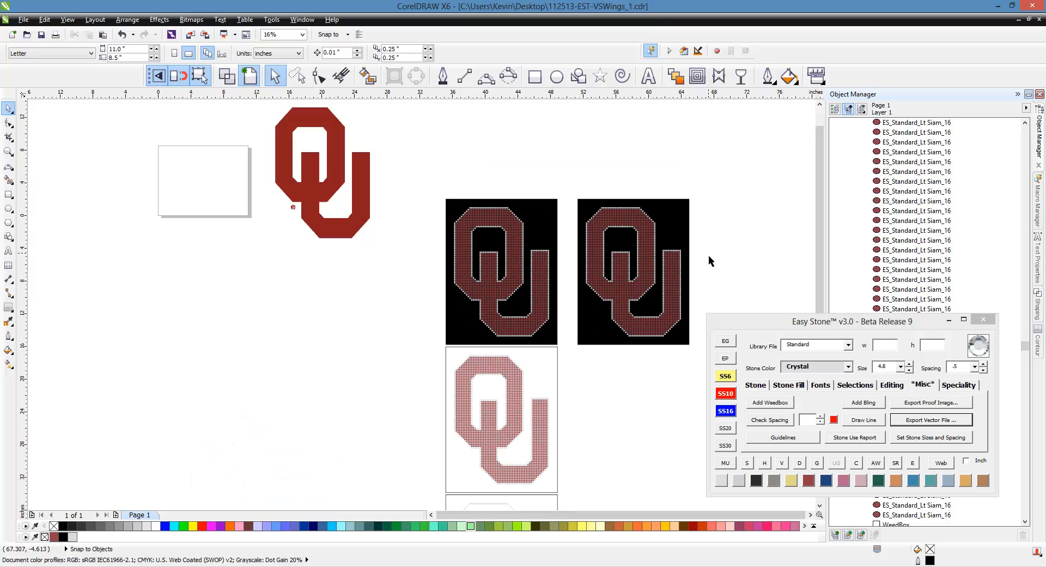